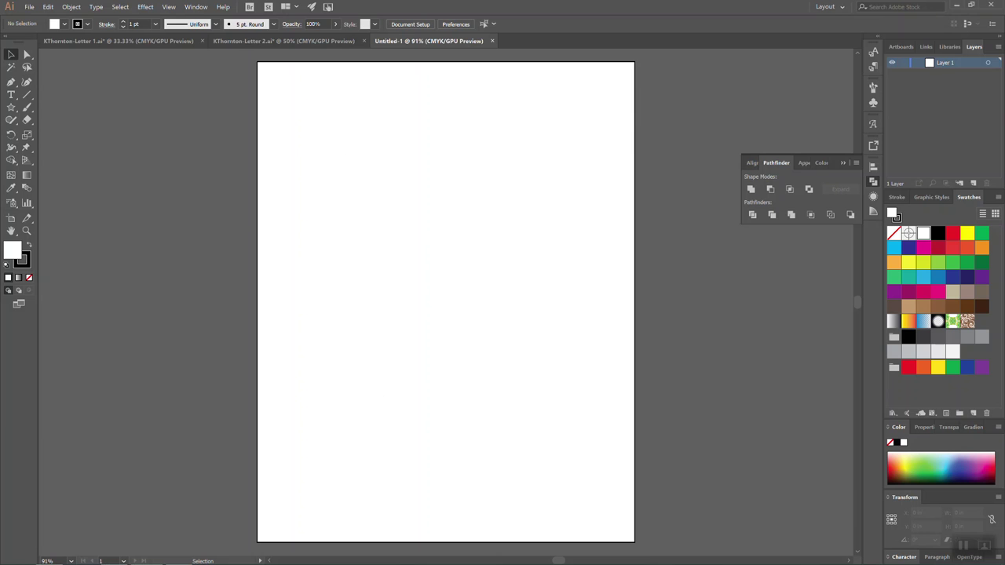
{"action": "left_click", "coordinate": [955, 5]}
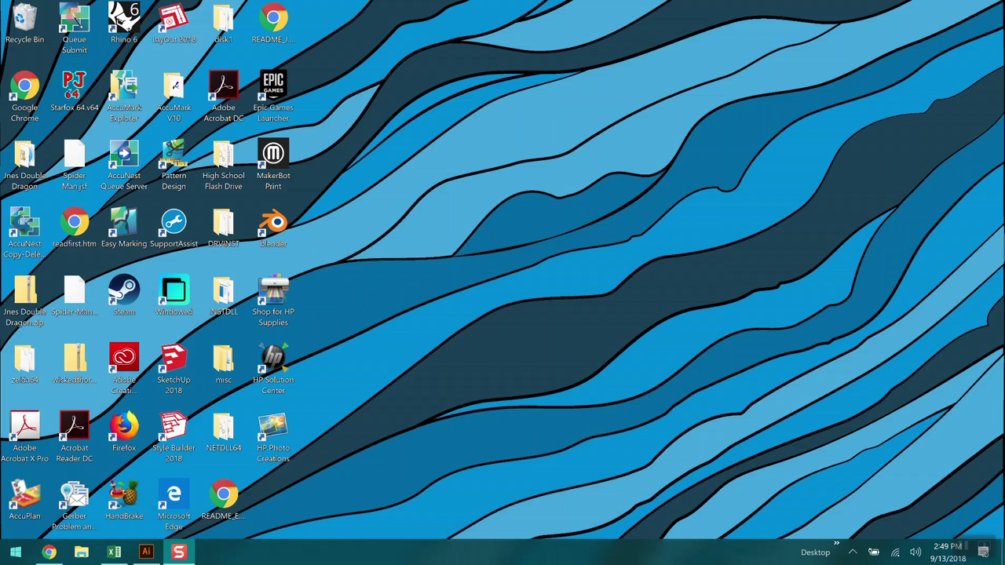
{"action": "left_click", "coordinate": [49, 551]}
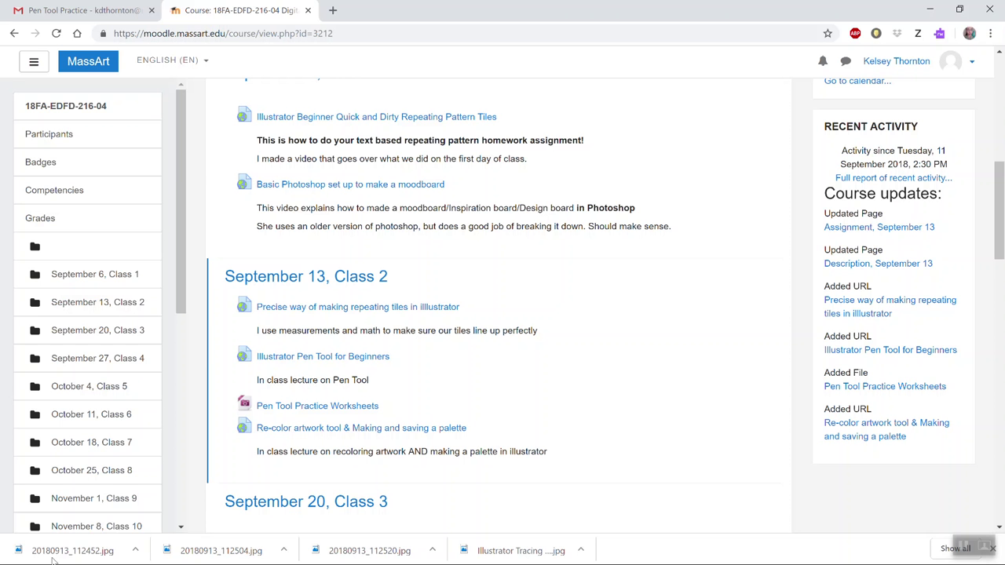
{"action": "left_click", "coordinate": [932, 8]}
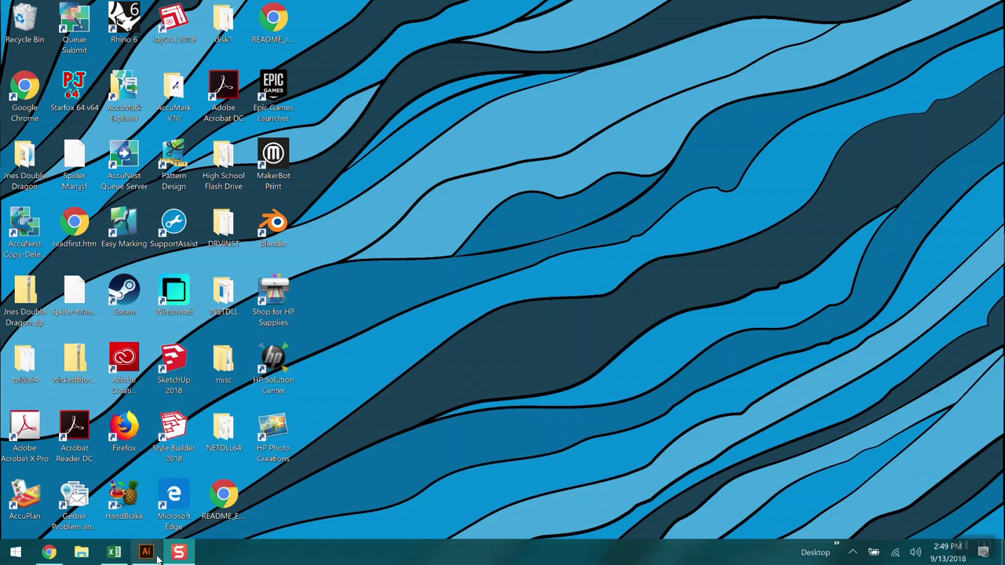
{"action": "left_click", "coordinate": [153, 552]}
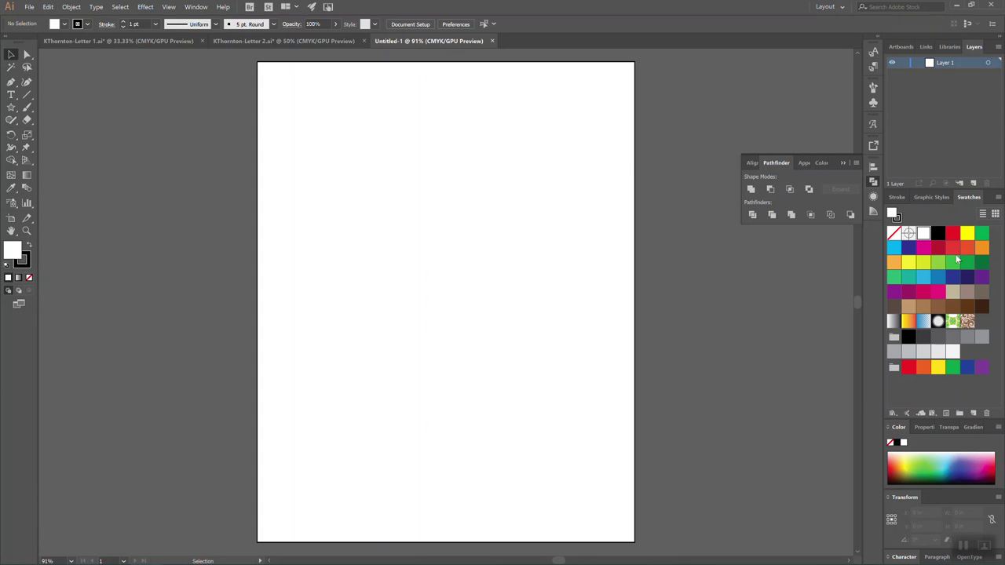
{"action": "left_click", "coordinate": [11, 82]}
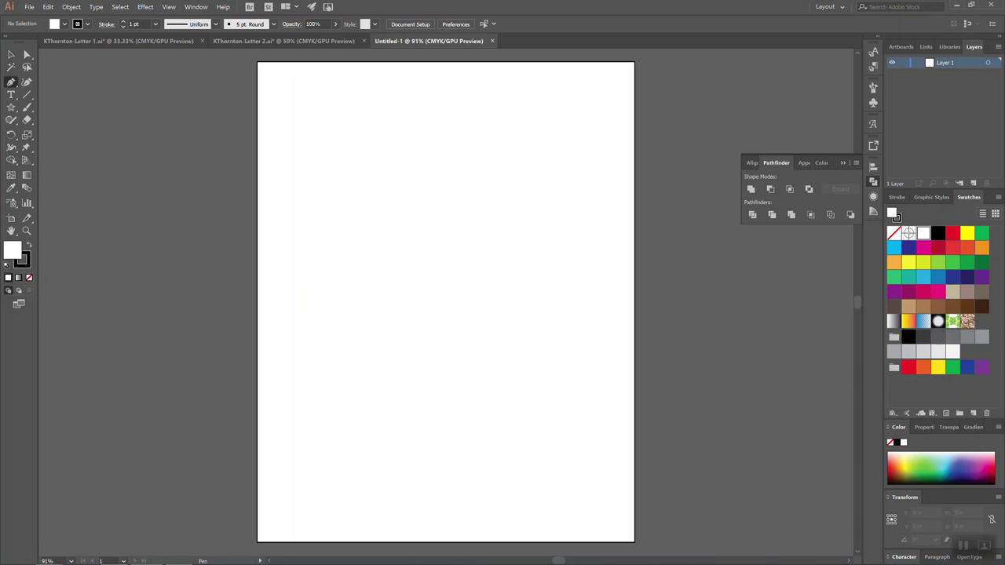
Step: Switch to Chrome and run a Google Images search for "flower" in a new browser tab
{"action": "left_click", "coordinate": [956, 6]}
{"action": "left_click", "coordinate": [957, 6]}
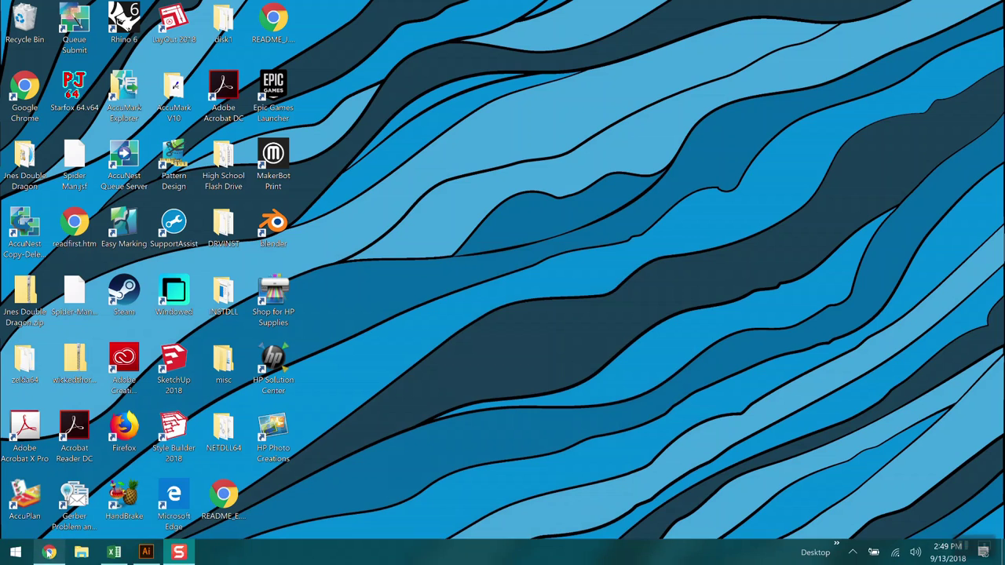
{"action": "left_click", "coordinate": [46, 554]}
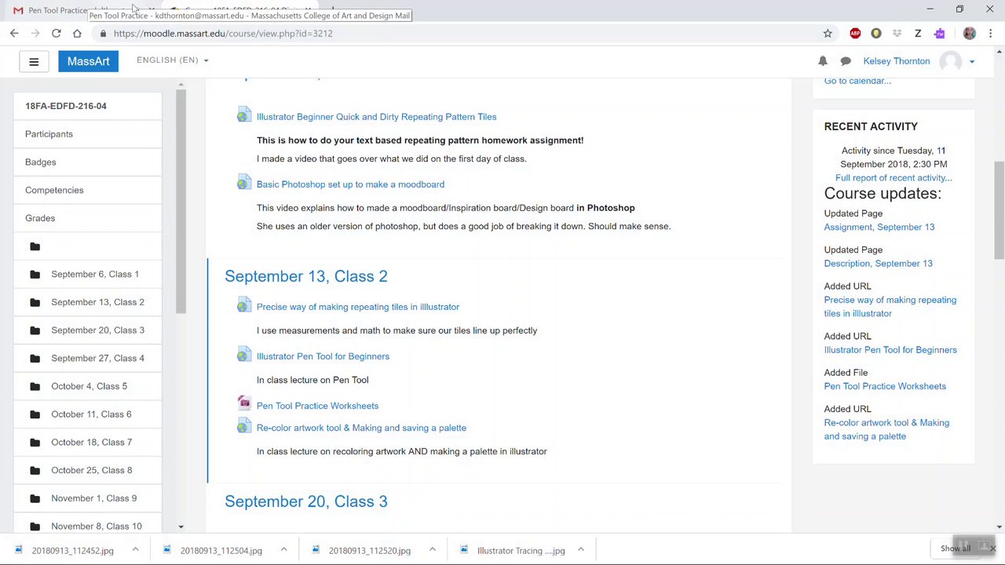
{"action": "left_click", "coordinate": [134, 10]}
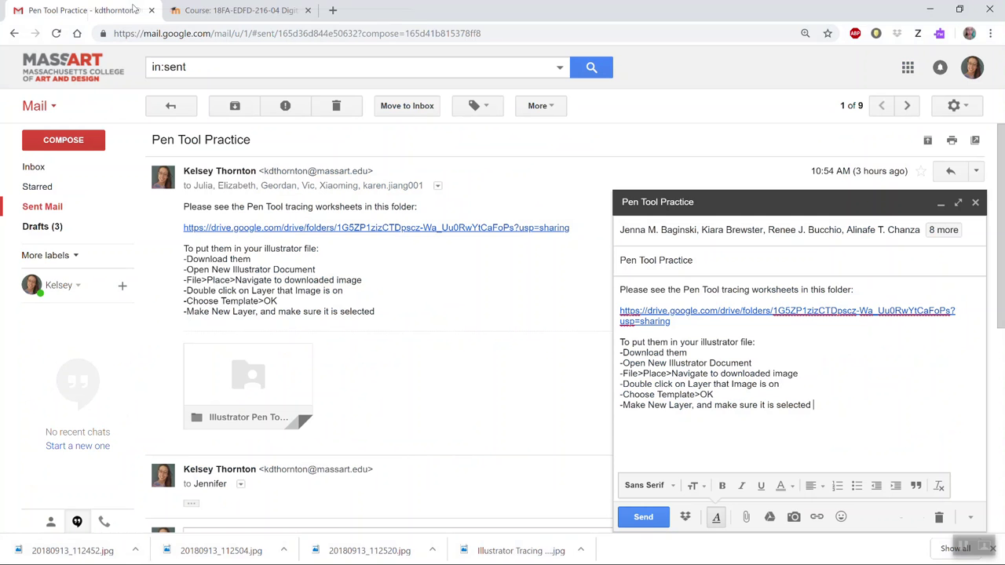
{"action": "left_click", "coordinate": [333, 11]}
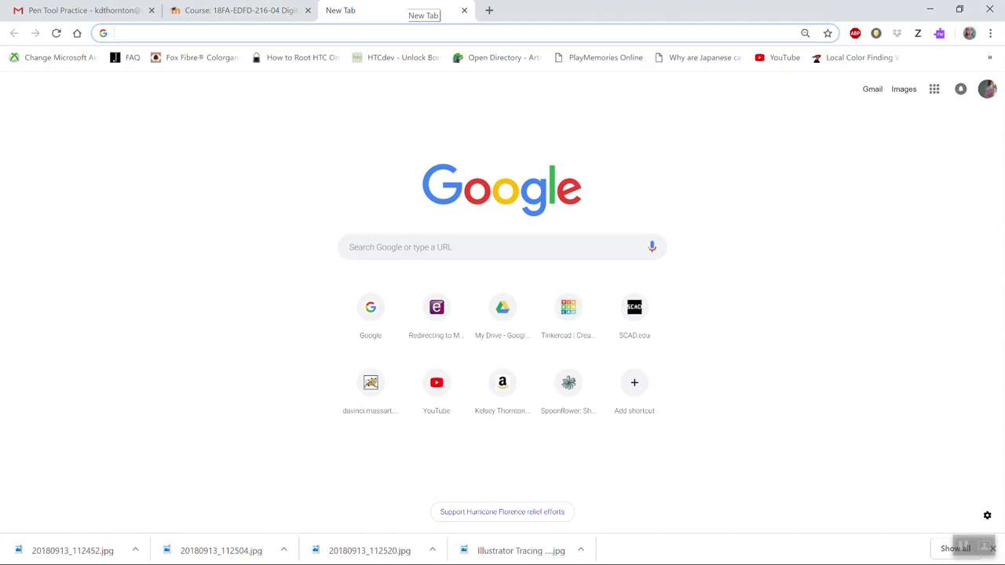
{"action": "type", "text": "flower"}
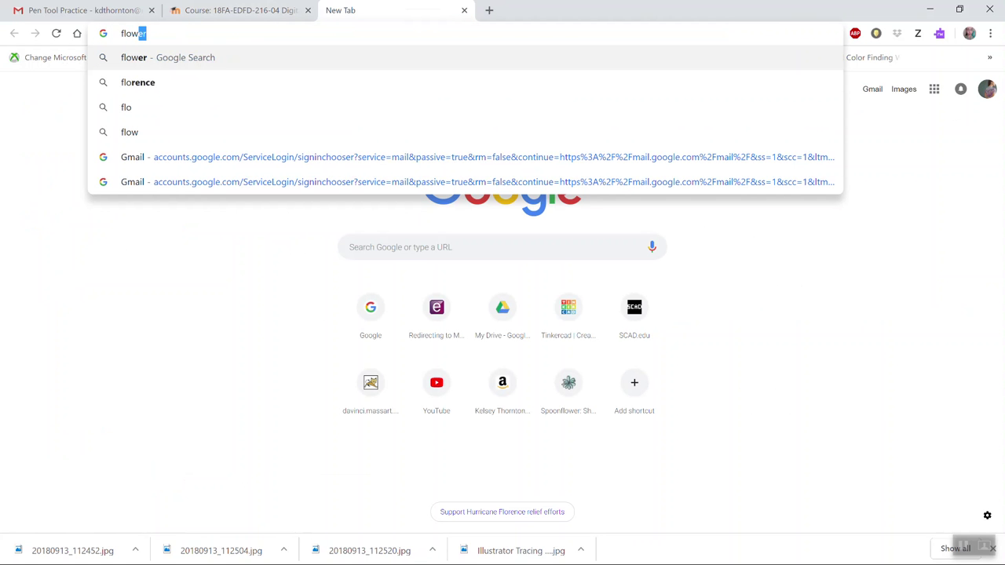
{"action": "key", "text": "Return"}
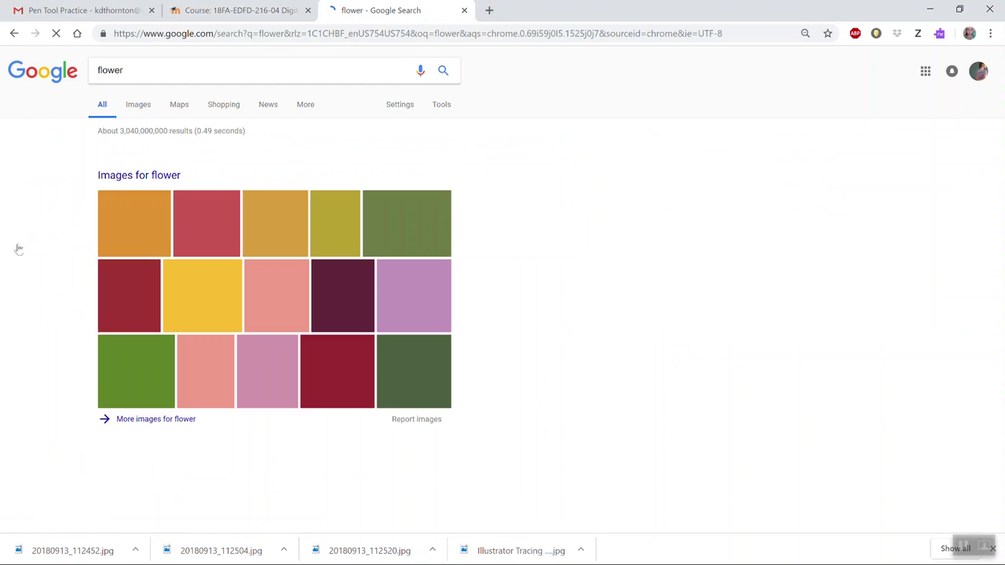
{"action": "left_click", "coordinate": [125, 98]}
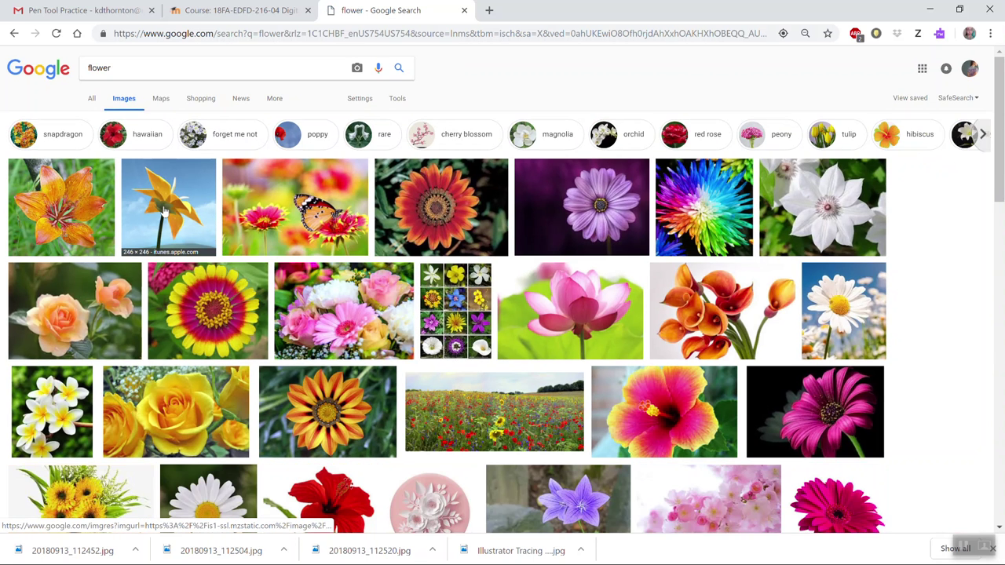
Step: Open the orange flower against a blue sky from the image results and copy the image
{"action": "left_click", "coordinate": [161, 209]}
{"action": "right_click", "coordinate": [320, 253]}
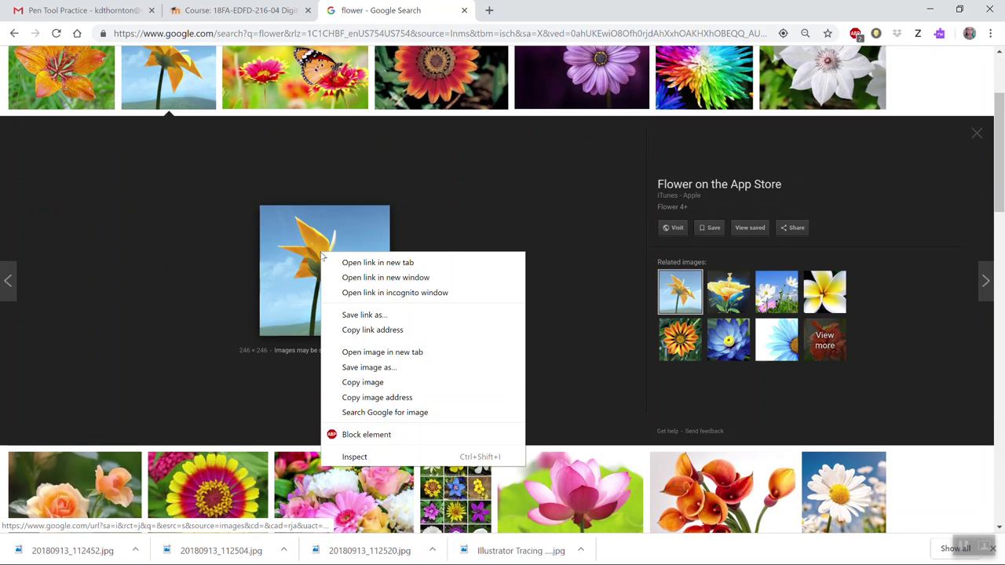
{"action": "left_click", "coordinate": [396, 382]}
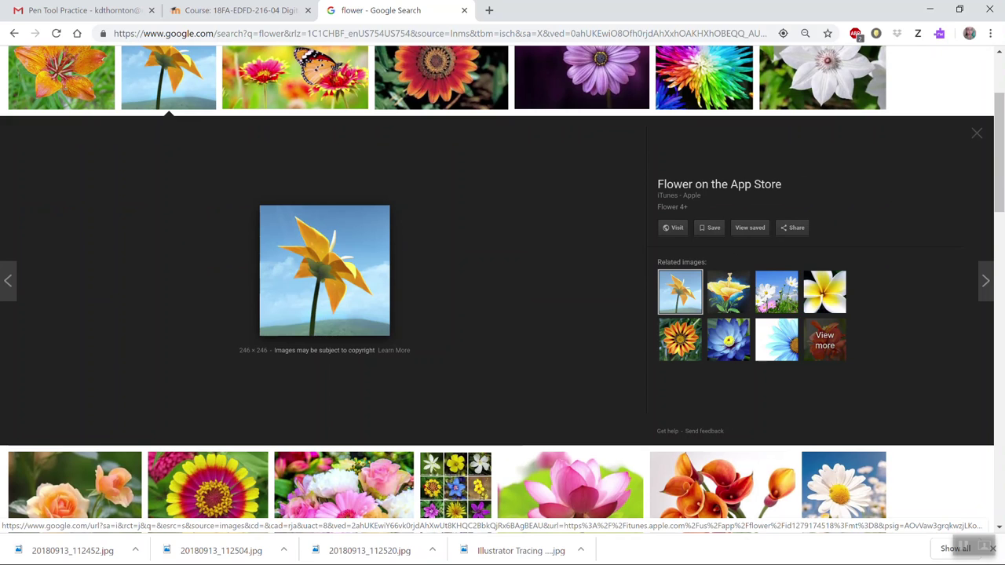
Step: Switch back to Illustrator and paste the copied flower image into the Untitled-1 document
{"action": "left_click", "coordinate": [930, 9]}
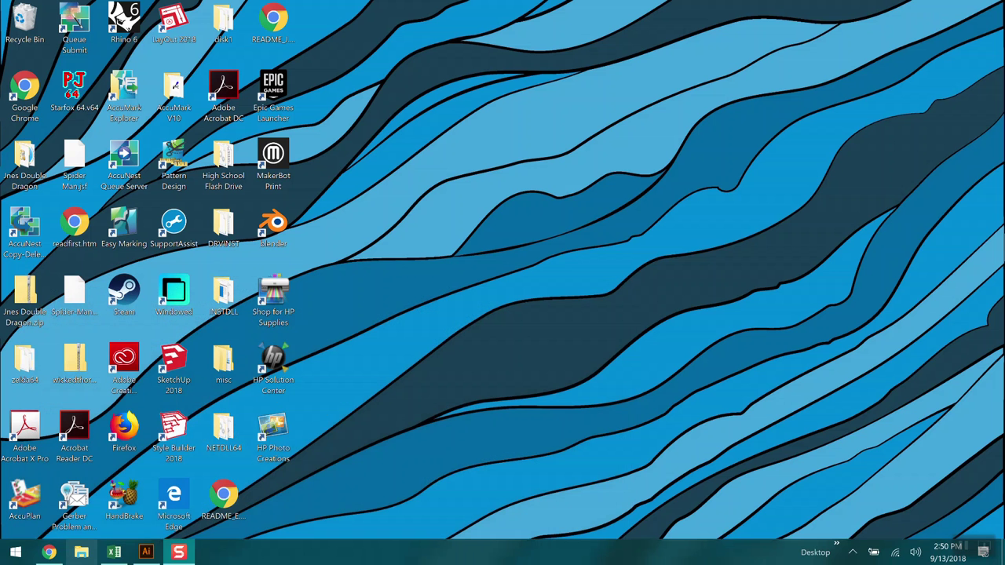
{"action": "left_click", "coordinate": [146, 552]}
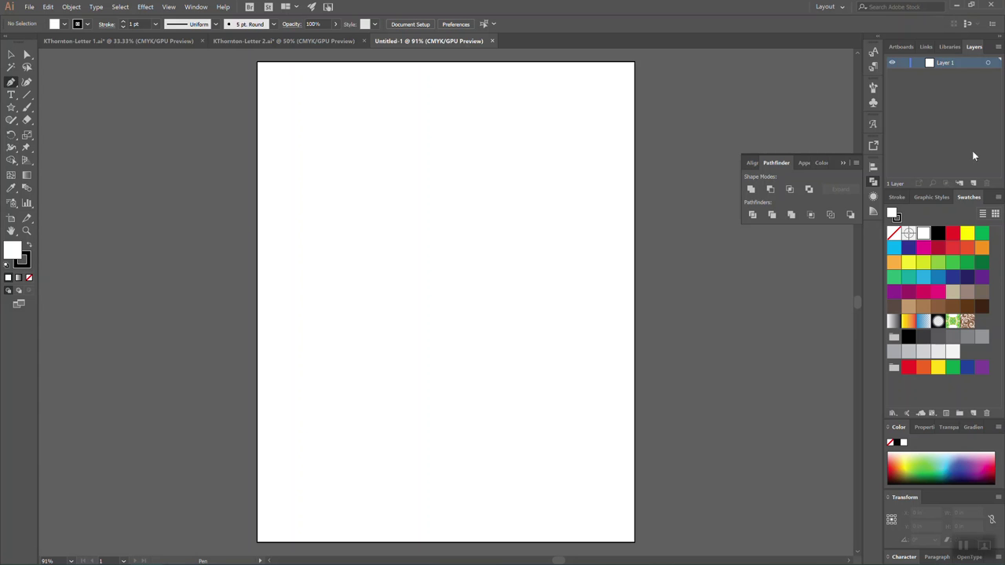
{"action": "key", "text": "a"}
{"action": "key", "text": "ctrl+v"}
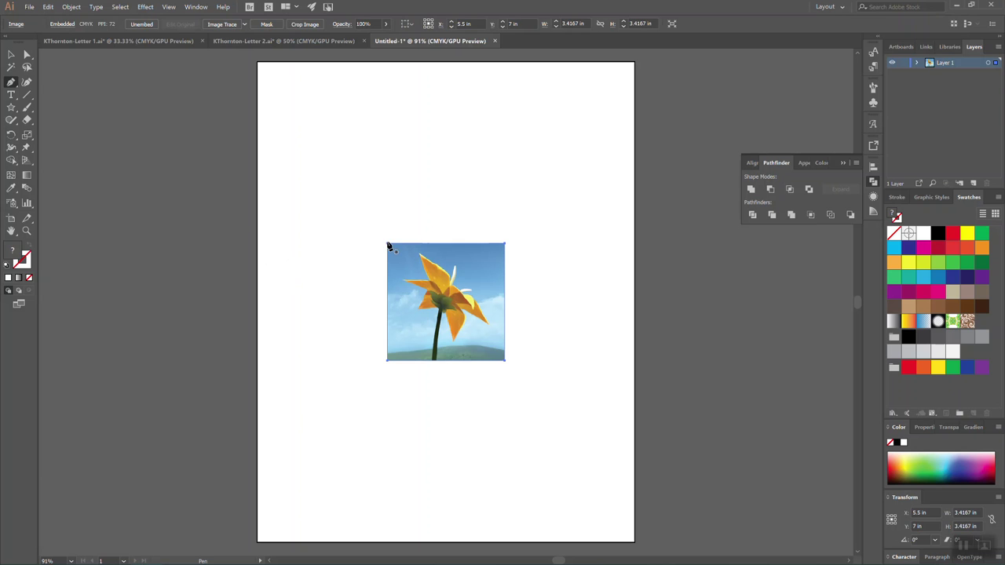
Step: Scale the flower image up to about 9.17 in square, place it on the artboard's lower part, and deselect it
{"action": "left_click", "coordinate": [11, 54]}
{"action": "left_click_drag", "start_coordinate": [390, 246], "coordinate": [288, 145]}
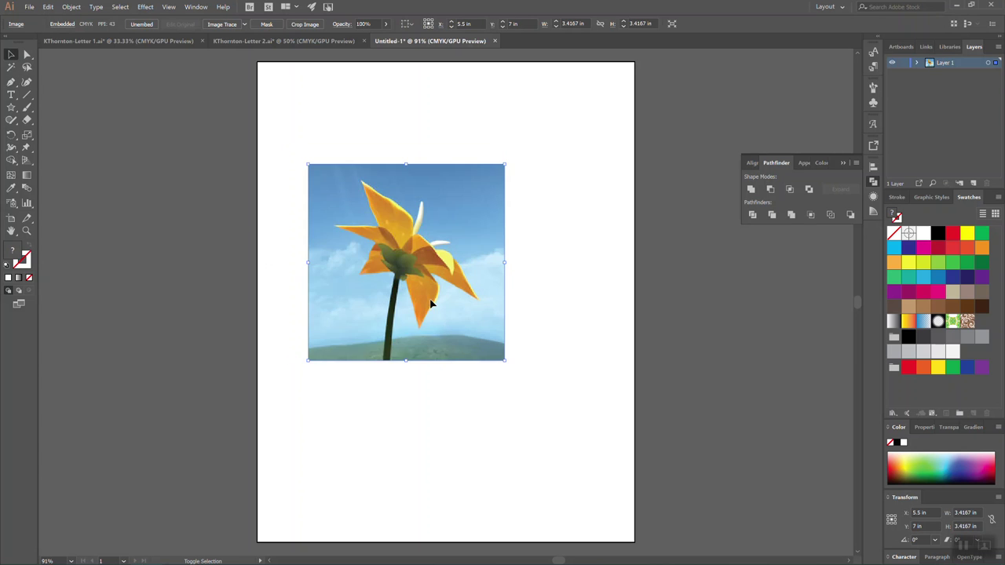
{"action": "left_click_drag", "start_coordinate": [507, 362], "coordinate": [625, 479]}
{"action": "left_click_drag", "start_coordinate": [565, 357], "coordinate": [544, 387]}
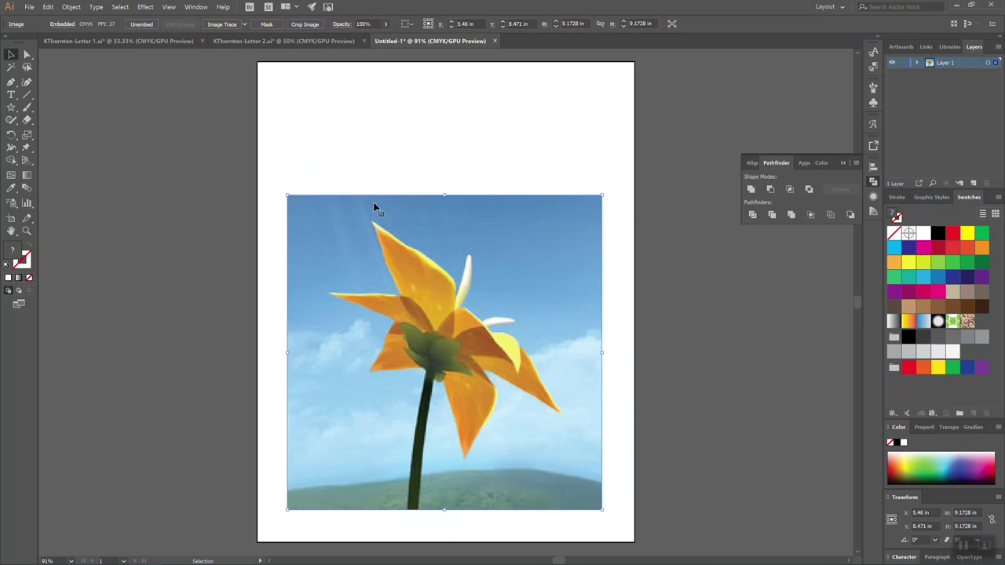
{"action": "left_click", "coordinate": [314, 166]}
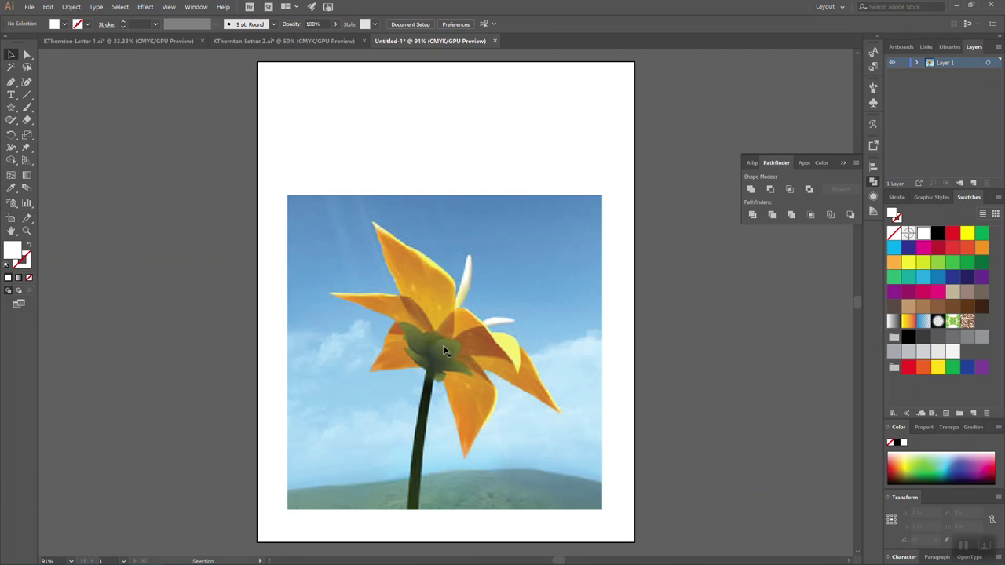
Step: Add a new layer and make Layer 1 a template layer with images dimmed to 50%
{"action": "left_click", "coordinate": [974, 184]}
{"action": "left_click", "coordinate": [970, 75]}
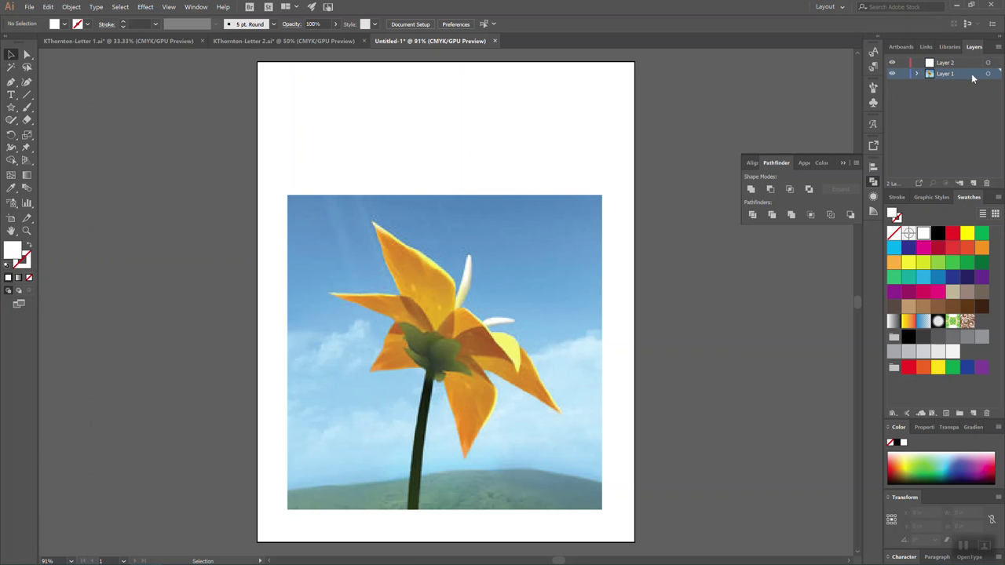
{"action": "double_click", "coordinate": [972, 74]}
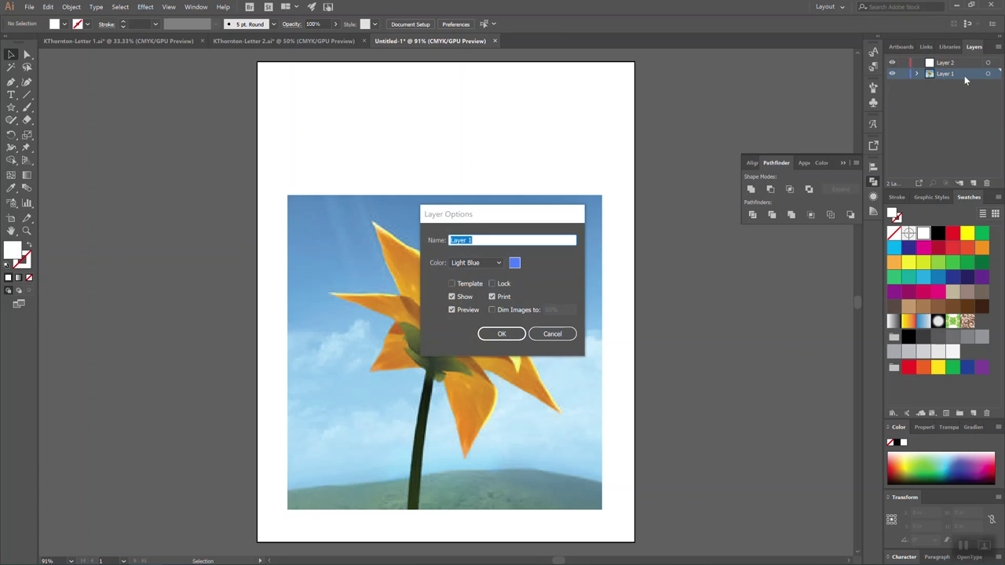
{"action": "left_click", "coordinate": [452, 284]}
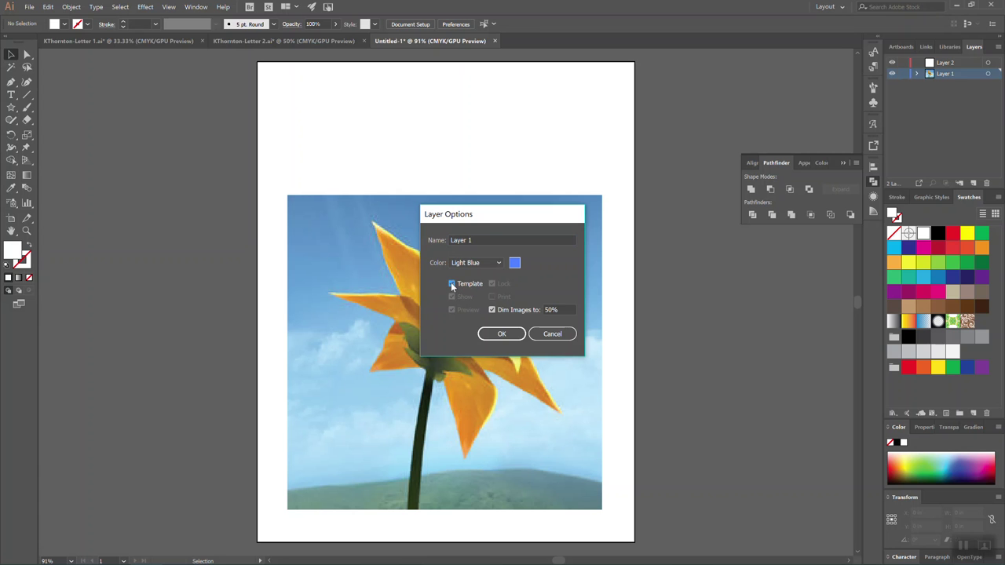
{"action": "left_click", "coordinate": [501, 335]}
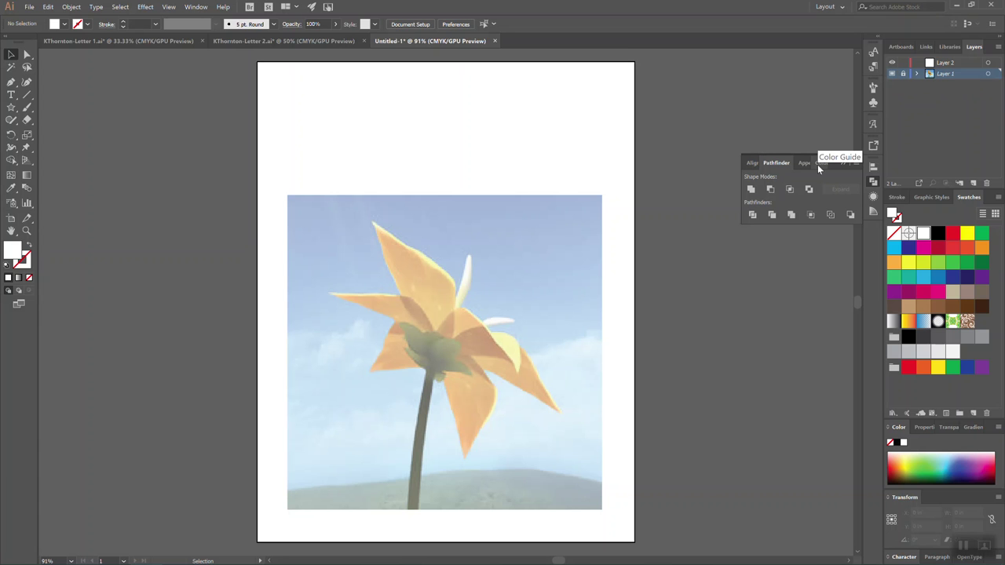
Step: Make Layer 2 the active layer for drawing and ready the Pen tool, keeping Layer 1 locked
{"action": "left_click", "coordinate": [951, 62]}
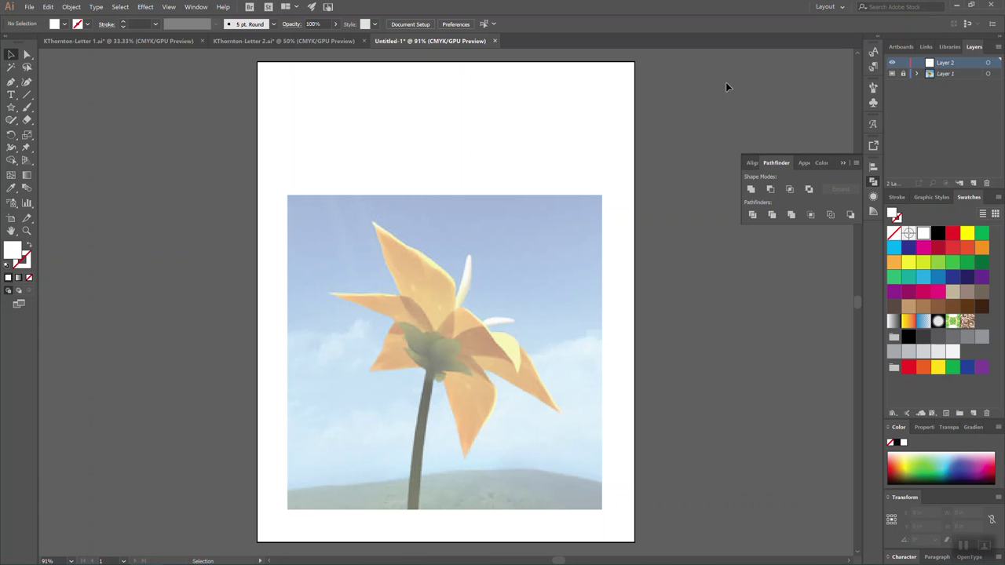
{"action": "left_click", "coordinate": [938, 74]}
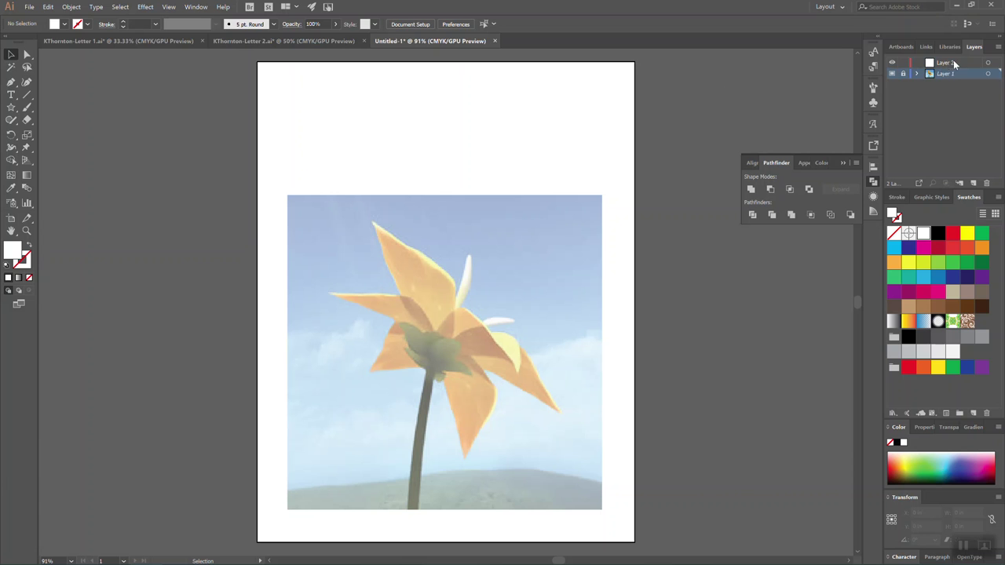
{"action": "left_click", "coordinate": [954, 64]}
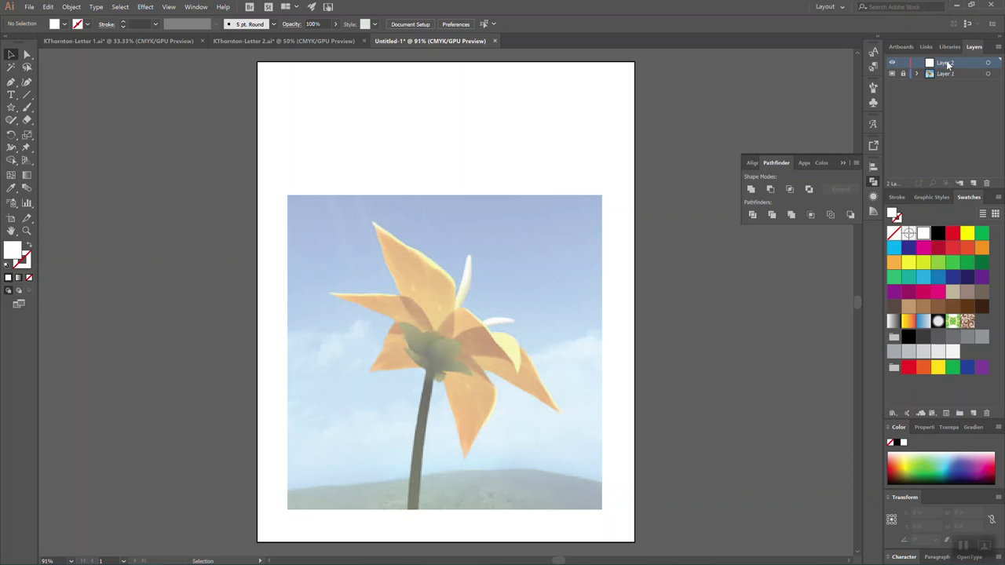
{"action": "left_click", "coordinate": [902, 74]}
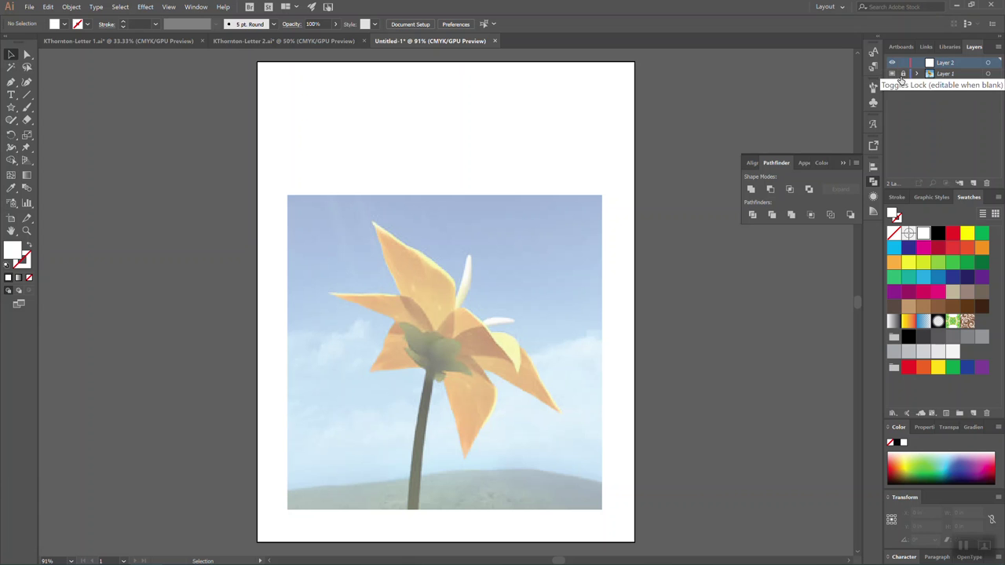
{"action": "left_click", "coordinate": [955, 74]}
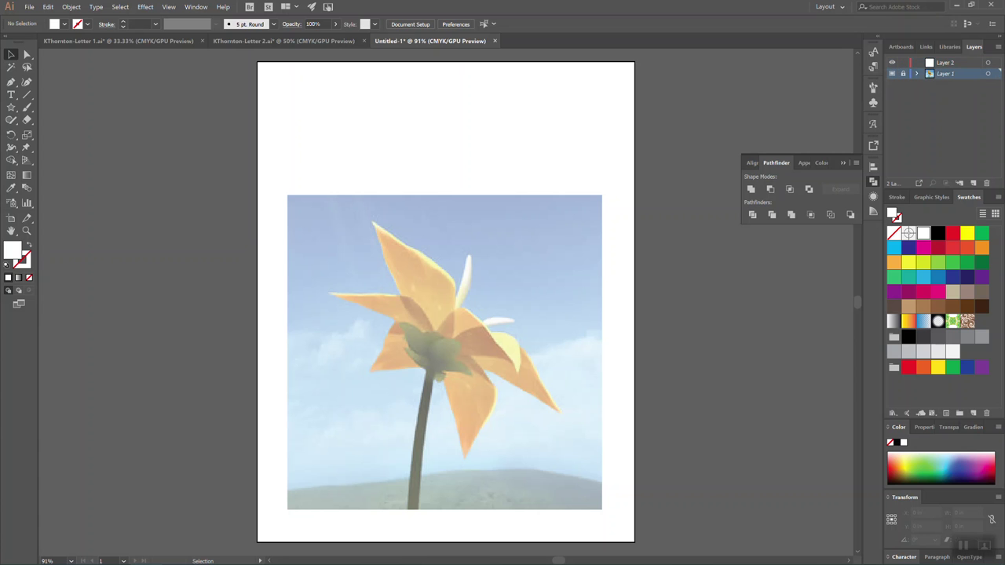
{"action": "left_click", "coordinate": [11, 82]}
{"action": "left_click", "coordinate": [903, 72]}
{"action": "left_click", "coordinate": [965, 64]}
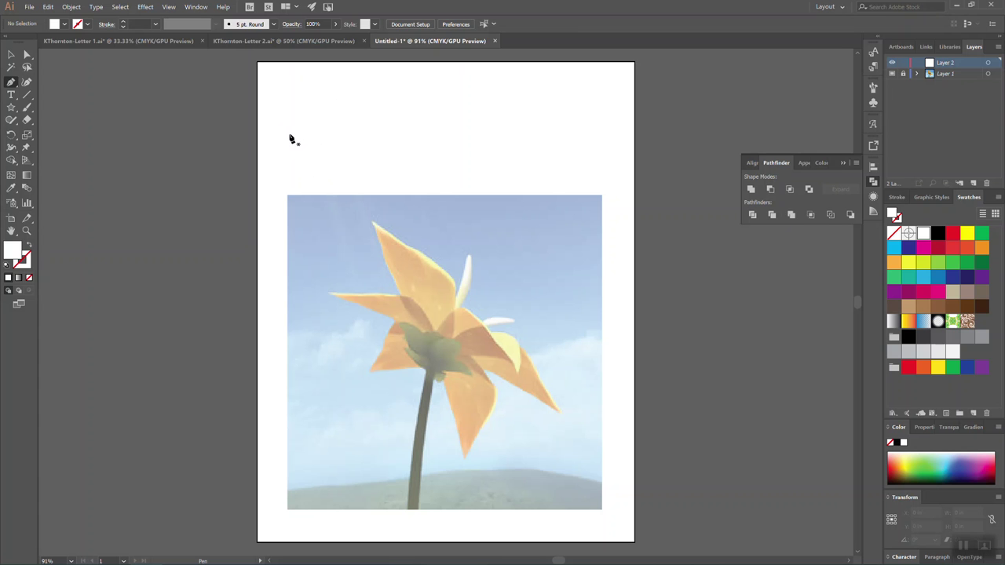
Step: Draw an open zigzag path of twelve straight segments, about 9.16 by 2.49 in, above the flower image with the Pen tool
{"action": "left_click", "coordinate": [11, 55]}
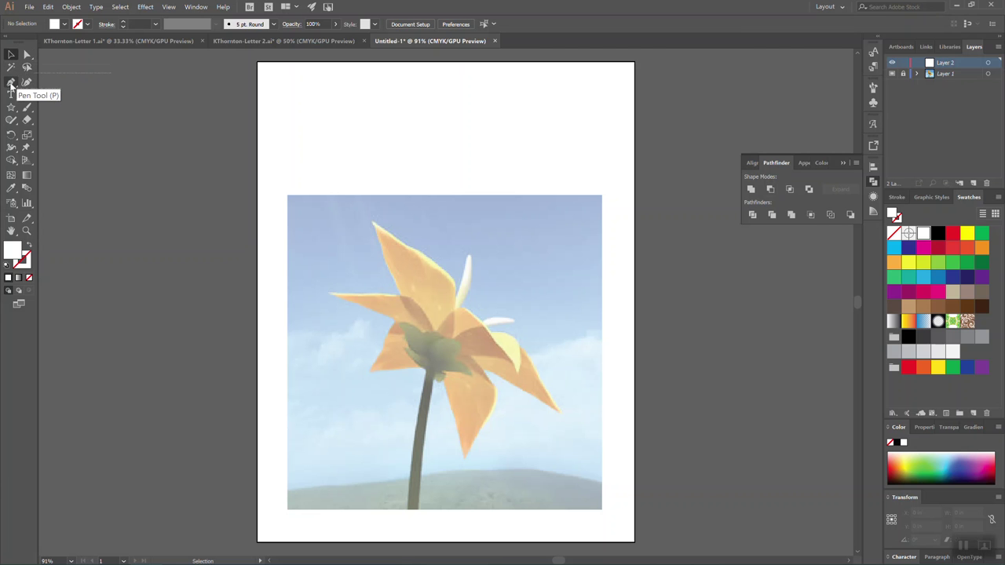
{"action": "left_click", "coordinate": [28, 55]}
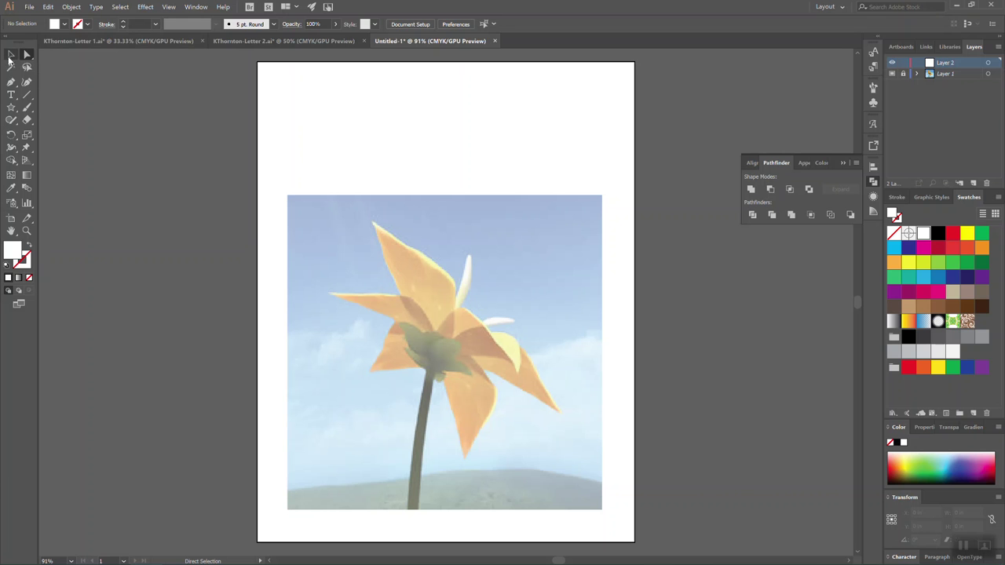
{"action": "left_click", "coordinate": [11, 82]}
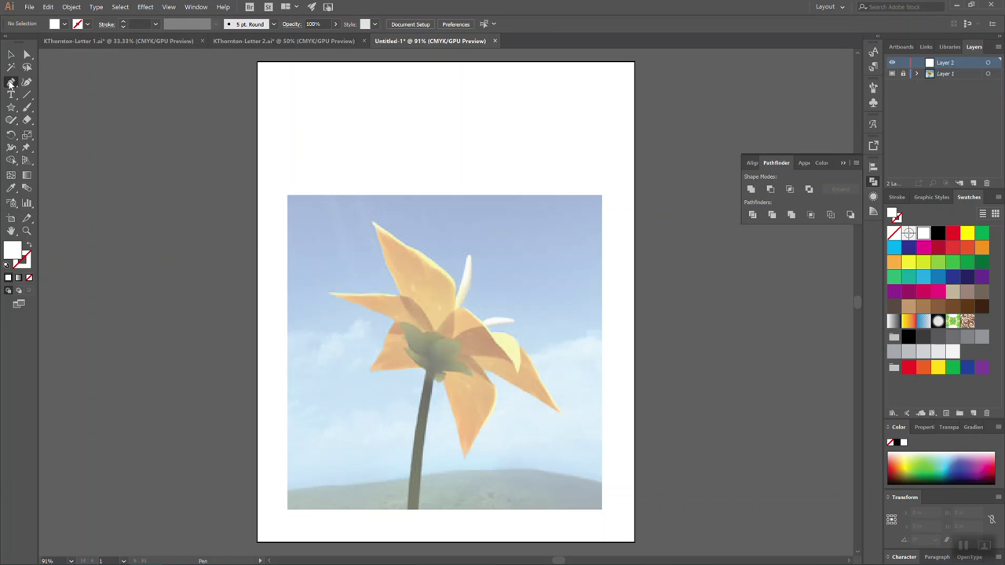
{"action": "left_click", "coordinate": [283, 85]}
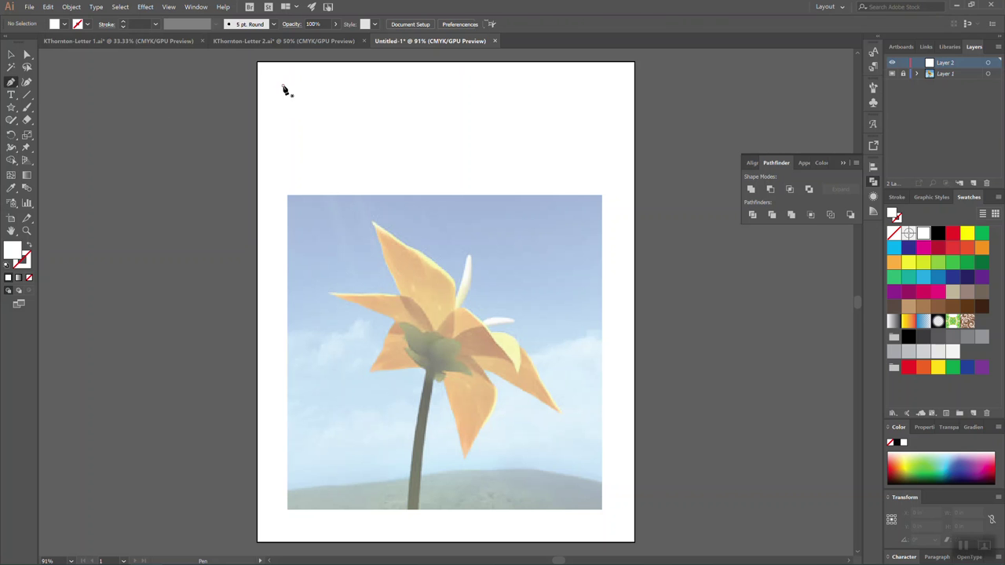
{"action": "left_click", "coordinate": [324, 167]}
{"action": "left_click", "coordinate": [362, 86]}
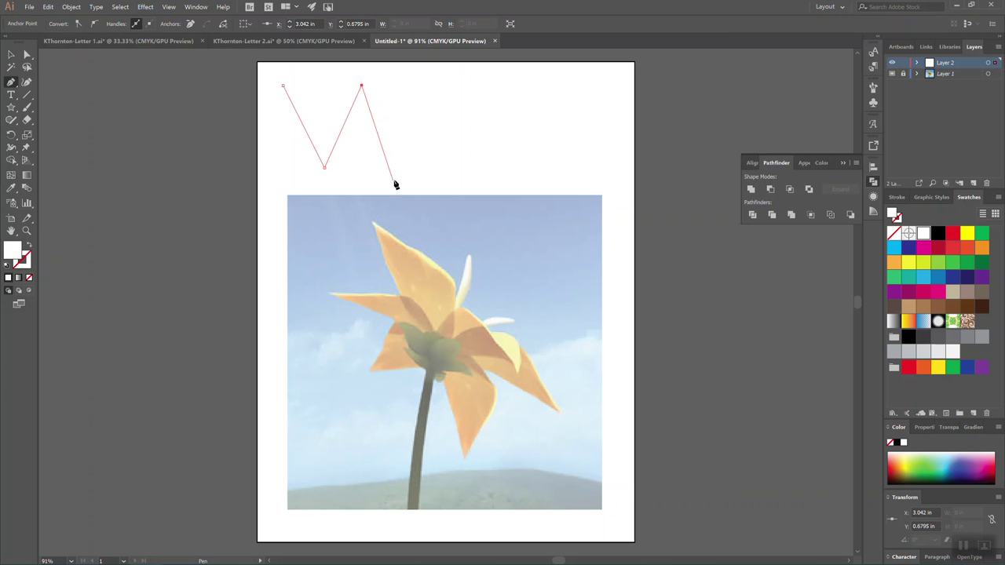
{"action": "left_click", "coordinate": [395, 169]}
{"action": "left_click", "coordinate": [412, 96]}
{"action": "left_click", "coordinate": [439, 164]}
{"action": "left_click", "coordinate": [467, 92]}
{"action": "left_click", "coordinate": [486, 164]}
{"action": "left_click", "coordinate": [507, 87]}
{"action": "left_click", "coordinate": [535, 169]}
{"action": "left_click", "coordinate": [554, 94]}
{"action": "left_click", "coordinate": [578, 166]}
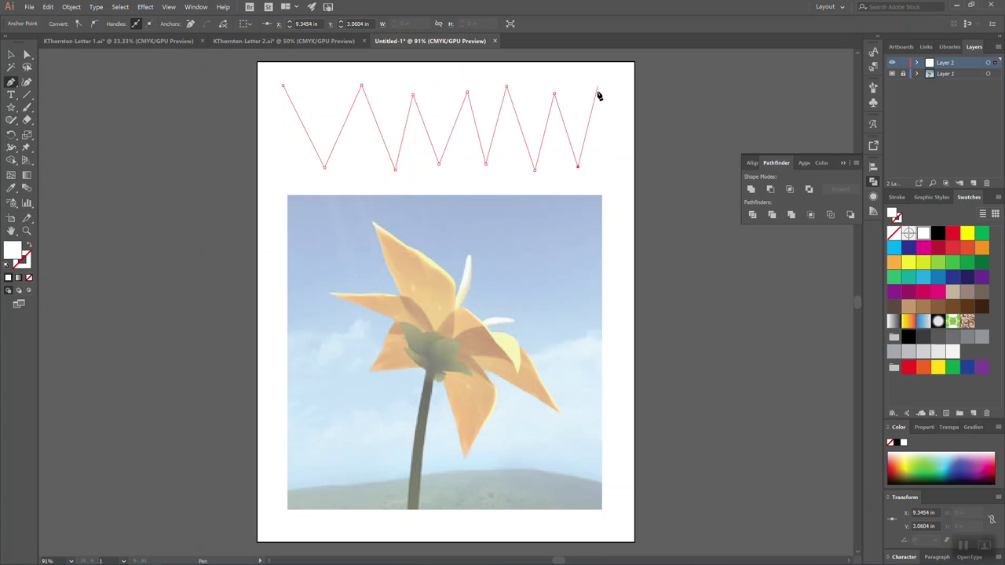
{"action": "left_click", "coordinate": [596, 93]}
Step: Give the zigzag path no fill and a black stroke, then deselect it
{"action": "left_click", "coordinate": [29, 277]}
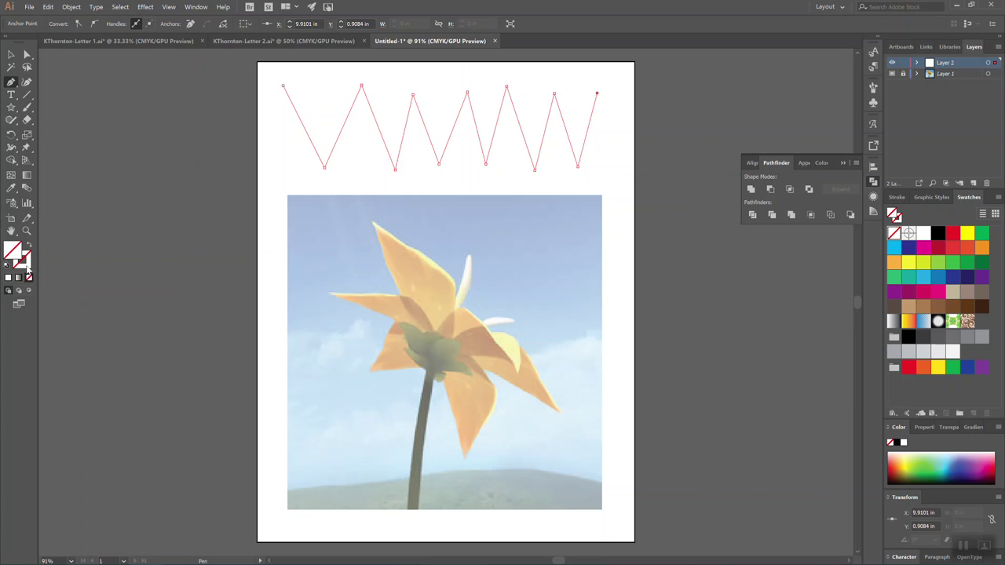
{"action": "left_click", "coordinate": [23, 261]}
{"action": "left_click", "coordinate": [938, 233]}
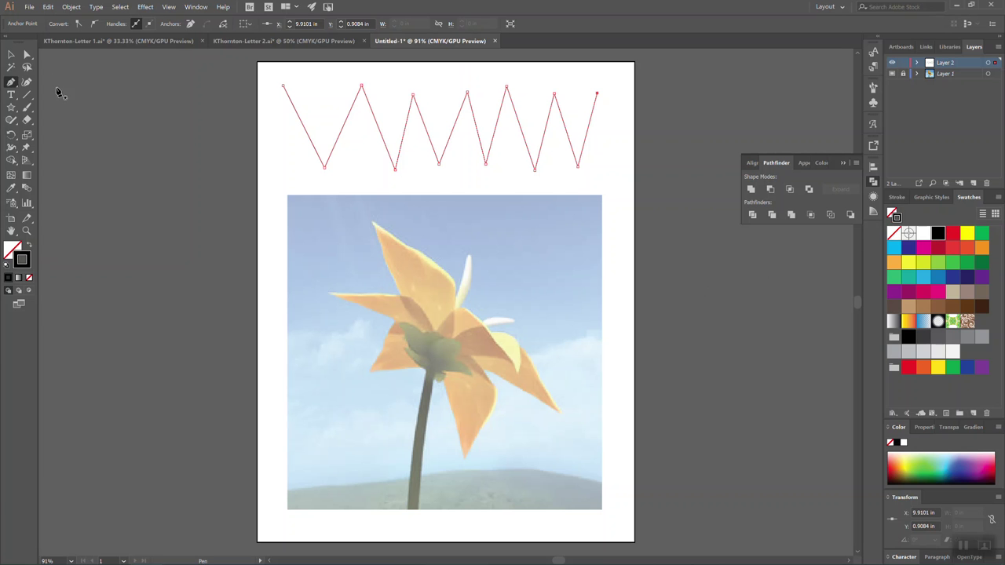
{"action": "left_click", "coordinate": [11, 54]}
{"action": "left_click", "coordinate": [149, 132]}
{"action": "left_click", "coordinate": [11, 82]}
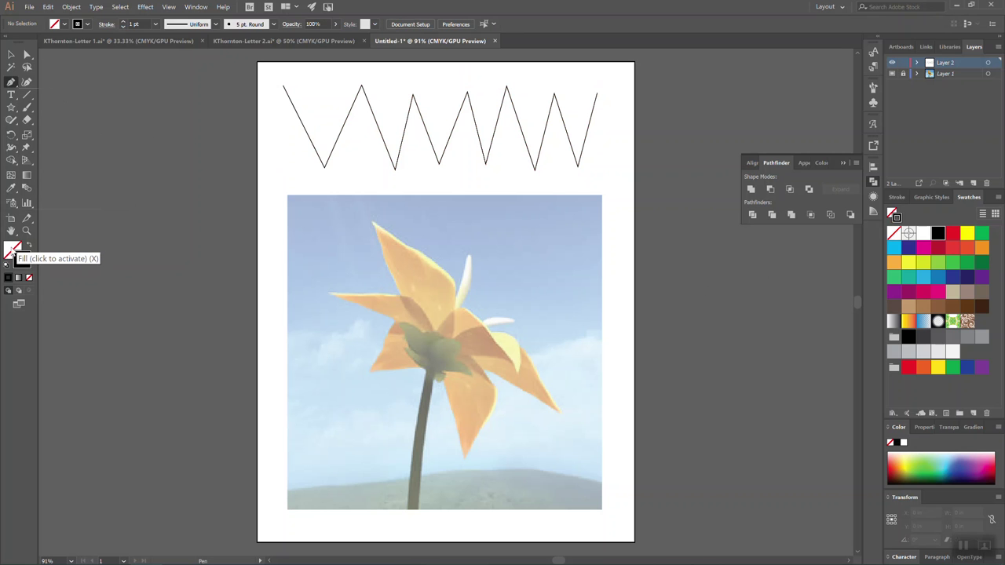
{"action": "left_click", "coordinate": [22, 262]}
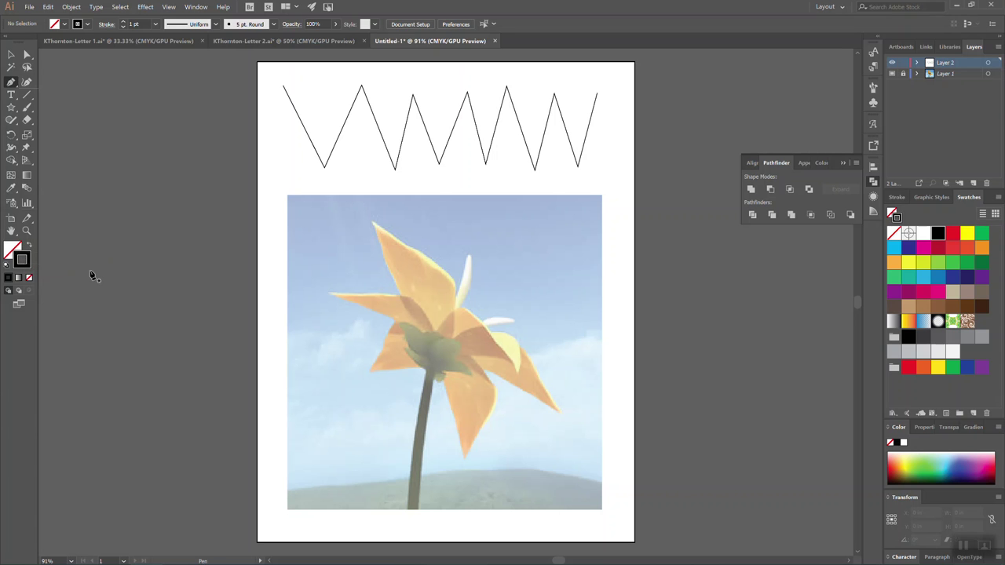
Step: Select the zigzag path and set its fill to white
{"action": "left_click", "coordinate": [11, 54]}
{"action": "left_click", "coordinate": [317, 157]}
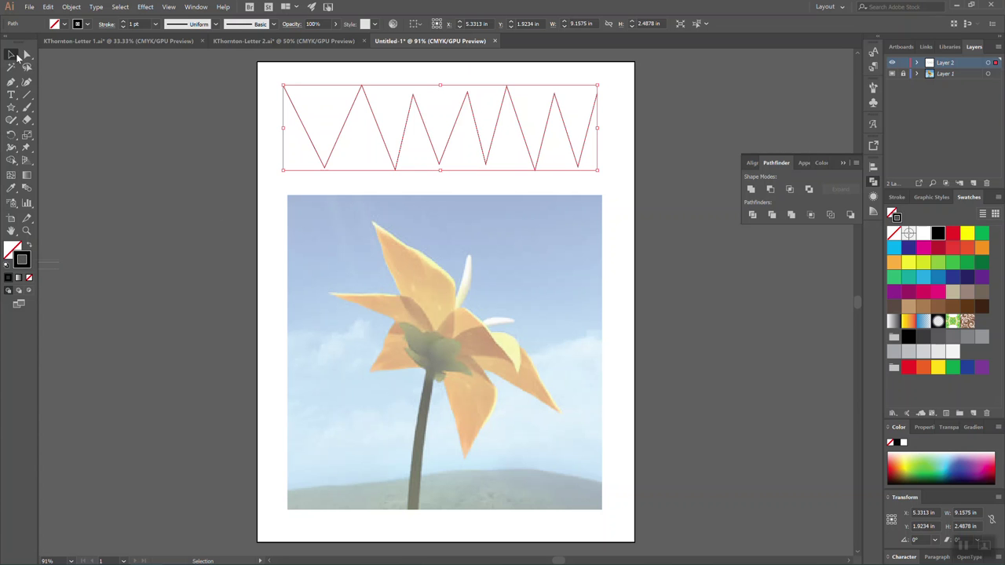
{"action": "left_click", "coordinate": [12, 251]}
{"action": "left_click", "coordinate": [924, 234]}
Step: Trace the flower's large upper petal with the Pen tool and set the outline's fill to None
{"action": "left_click", "coordinate": [11, 81]}
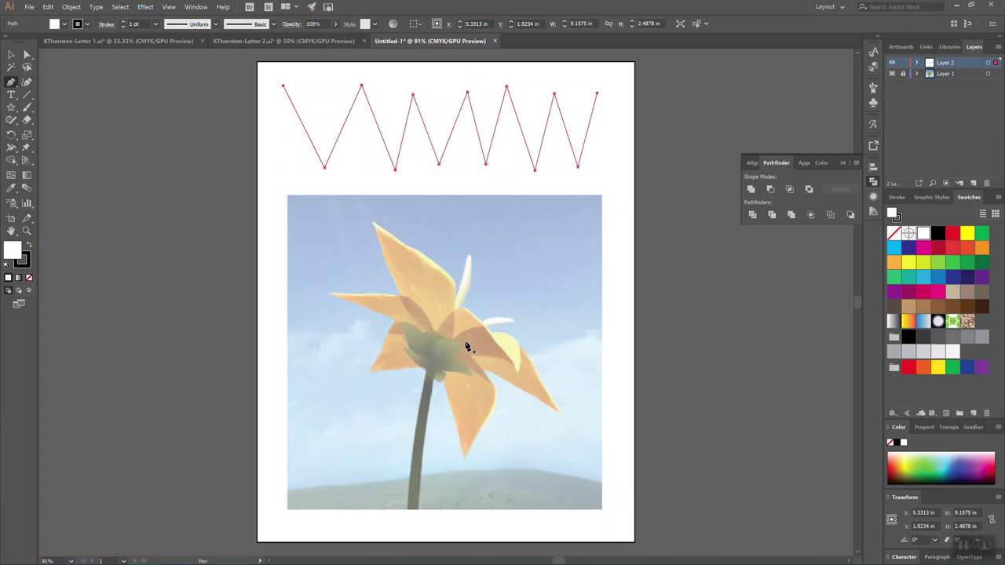
{"action": "left_click", "coordinate": [420, 331], "text": "ctrl"}
{"action": "left_click", "coordinate": [404, 313]}
{"action": "left_click", "coordinate": [371, 222]}
{"action": "mouse_move", "coordinate": [457, 283]}
{"action": "left_mouse_down"}
{"action": "mouse_move", "coordinate": [467, 325]}
{"action": "mouse_move", "coordinate": [453, 301]}
{"action": "left_mouse_up"}
{"action": "left_click", "coordinate": [451, 338]}
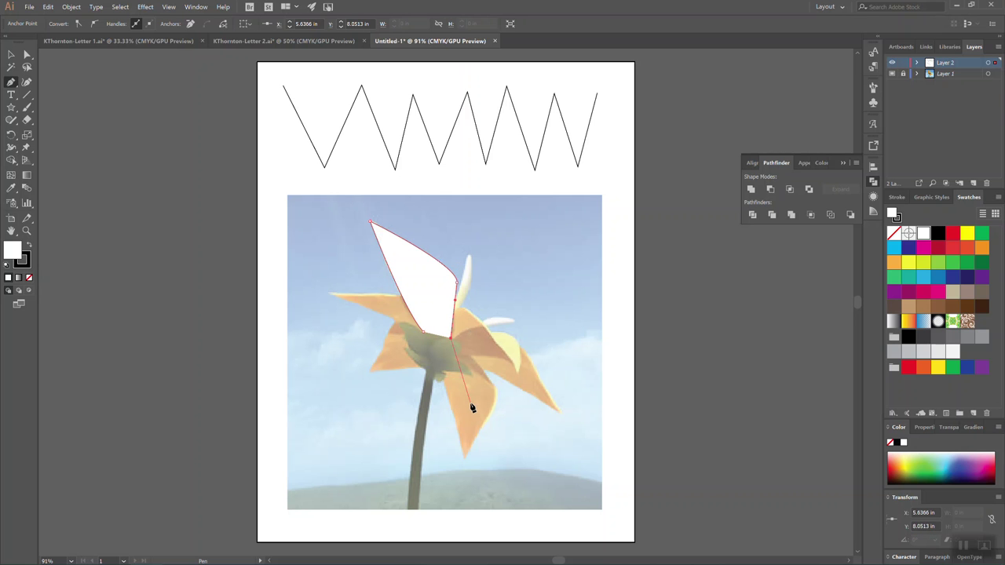
{"action": "left_click", "coordinate": [29, 277]}
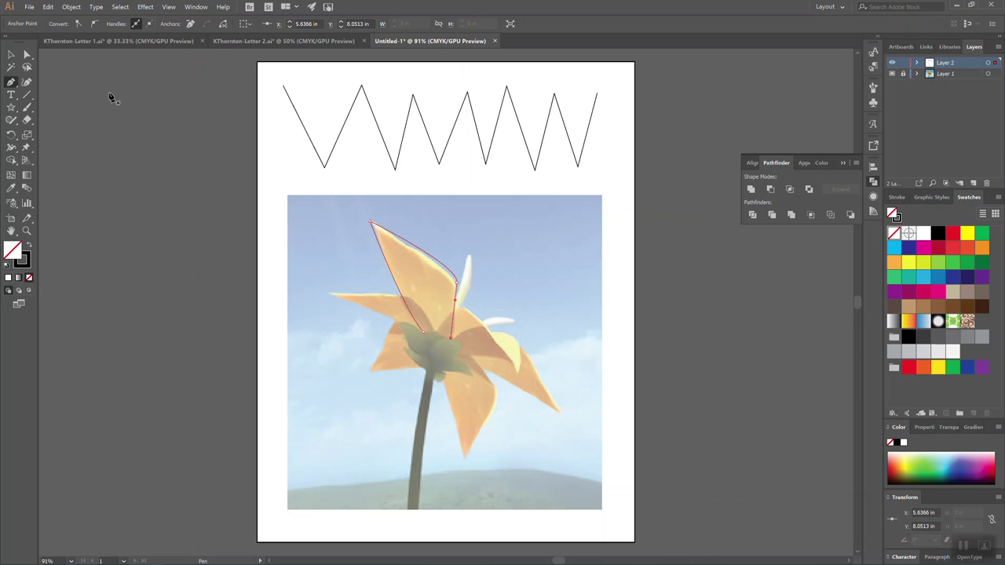
Step: Delete the upper petal outline and the zigzag path from Layer 2
{"action": "left_click", "coordinate": [10, 53]}
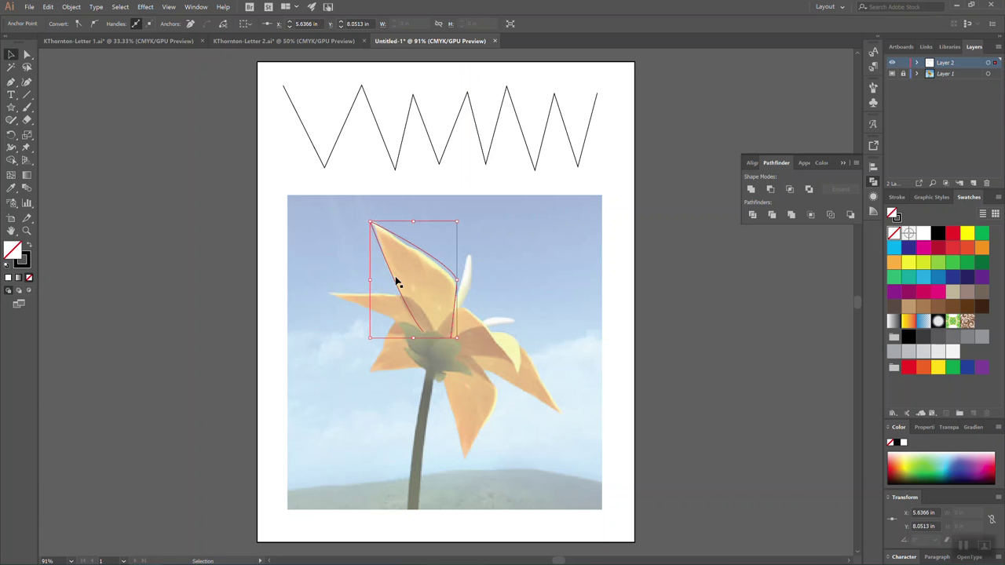
{"action": "left_click", "coordinate": [474, 307]}
{"action": "left_click", "coordinate": [456, 281]}
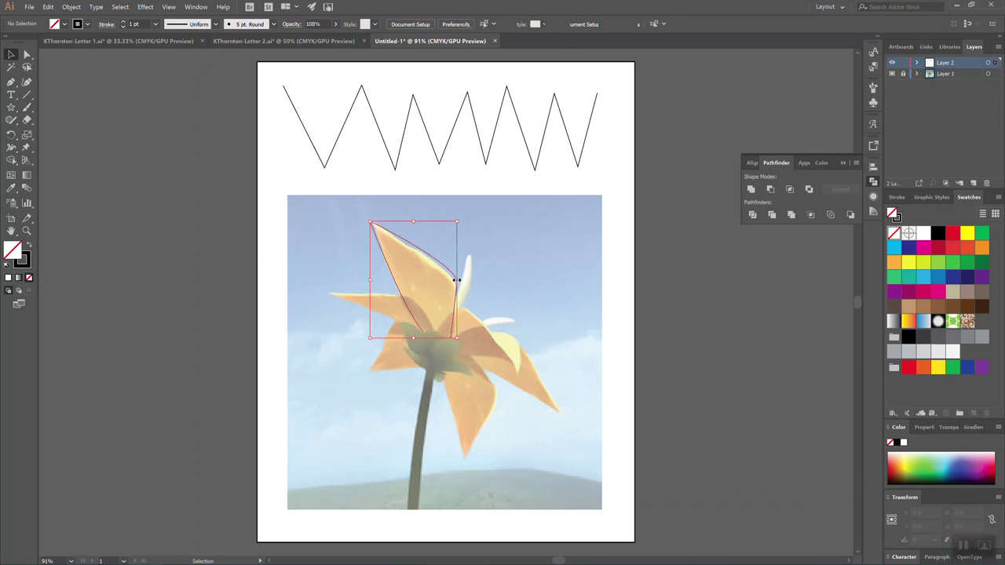
{"action": "left_click", "coordinate": [467, 270]}
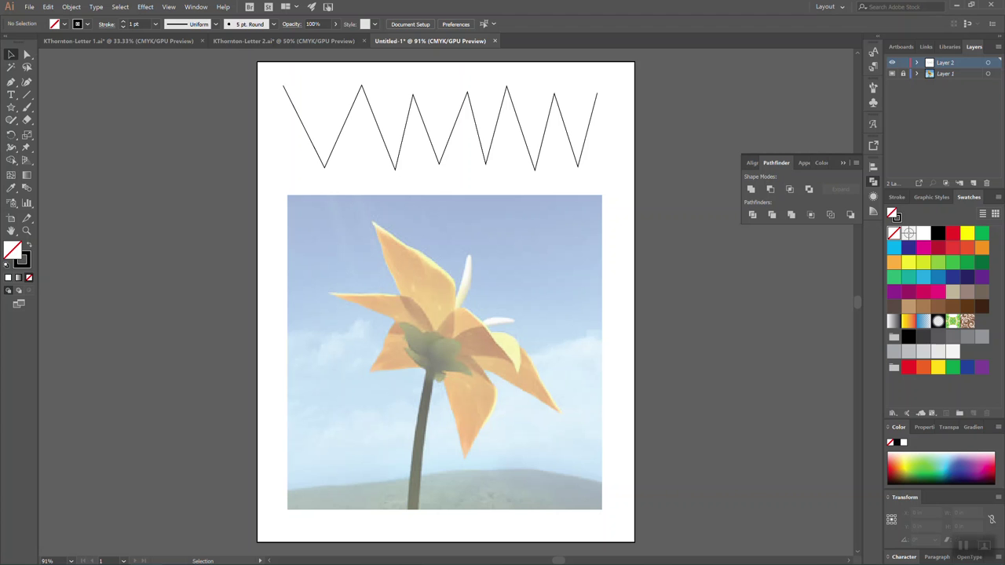
{"action": "left_click", "coordinate": [389, 157]}
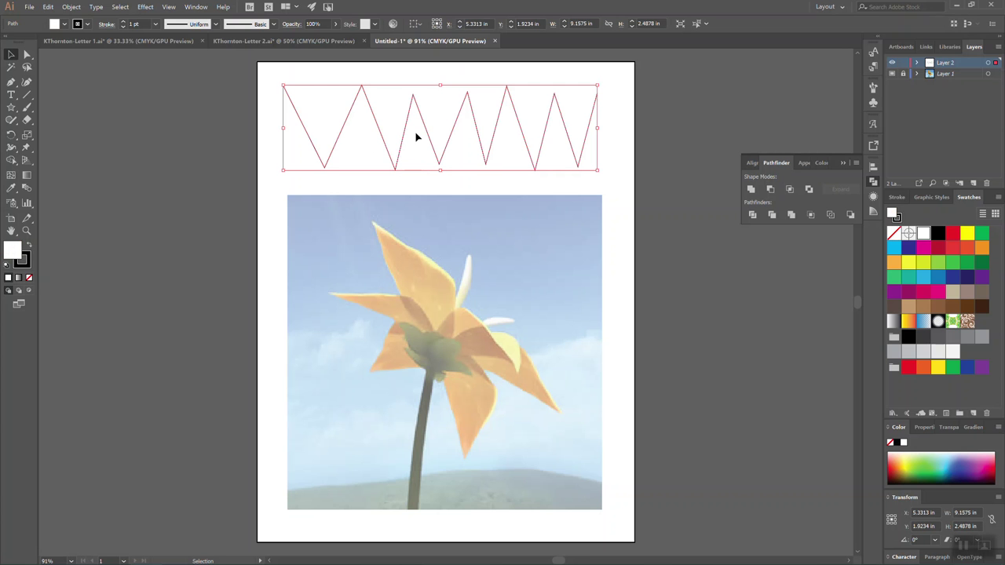
{"action": "left_click", "coordinate": [416, 137]}
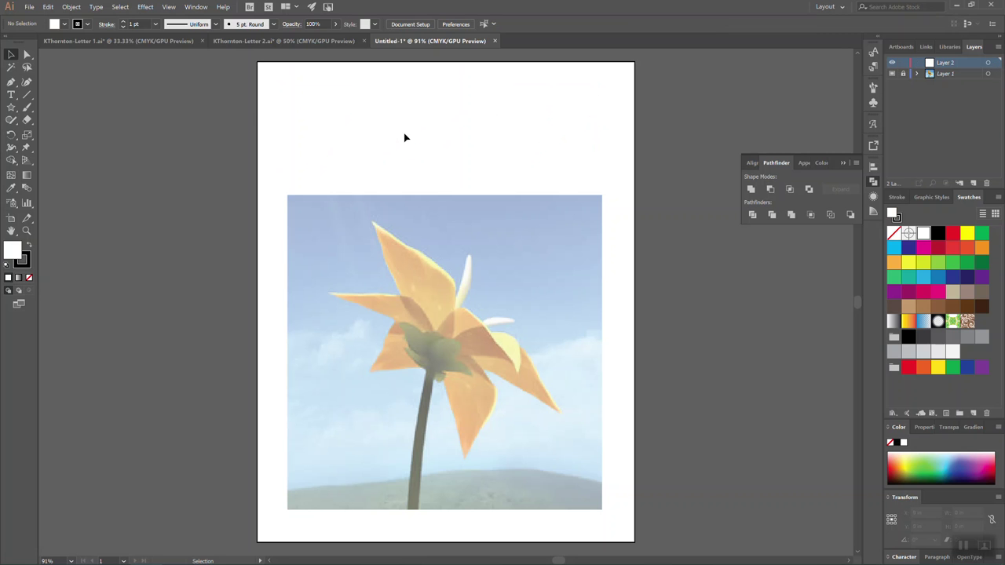
Step: Start a curved Pen path in the blank area above the image with a smooth anchor and nearly vertical direction handles
{"action": "left_click", "coordinate": [10, 82]}
{"action": "key", "text": "ctrl+plus"}
{"action": "key", "text": "ctrl+plus"}
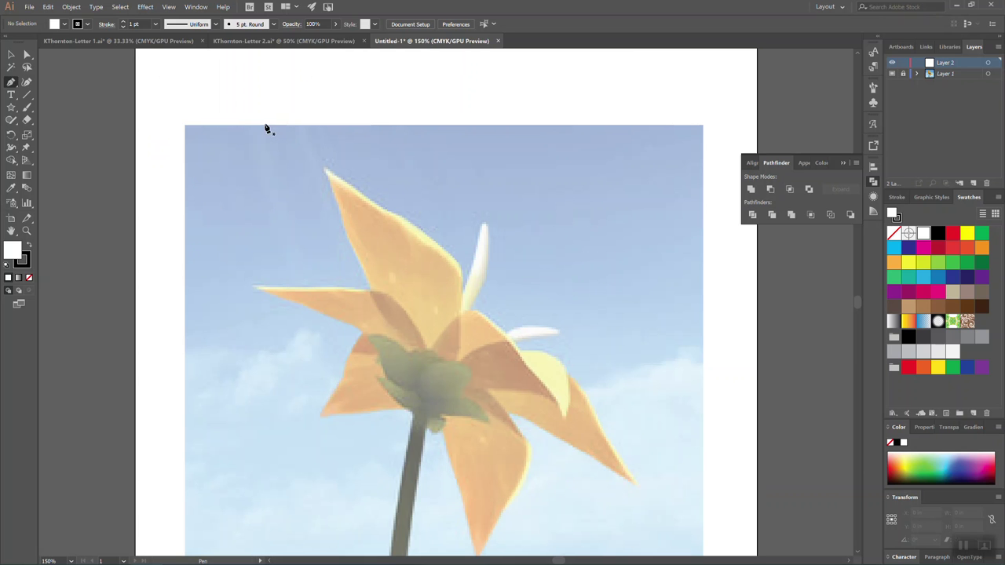
{"action": "scroll", "coordinate": [267, 128], "scroll_direction": "up", "scroll_amount": 5}
{"action": "scroll", "coordinate": [236, 168], "scroll_direction": "down", "scroll_amount": 1}
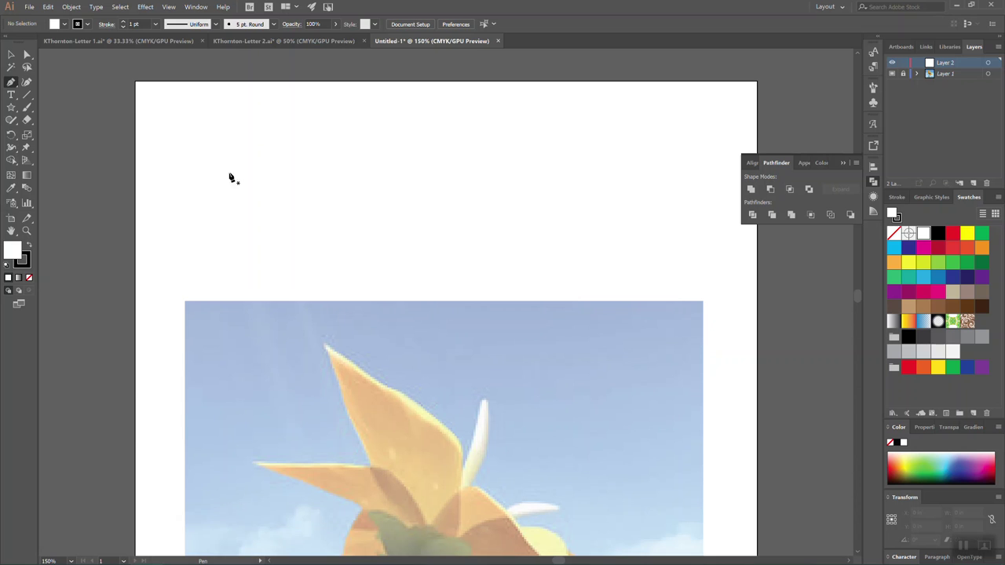
{"action": "left_click_drag", "start_coordinate": [187, 227], "coordinate": [188, 117]}
{"action": "left_click_drag", "start_coordinate": [189, 117], "coordinate": [186, 180]}
{"action": "mouse_move", "coordinate": [185, 181]}
{"action": "left_mouse_down"}
{"action": "mouse_move", "coordinate": [202, 194]}
{"action": "mouse_move", "coordinate": [193, 183]}
{"action": "left_mouse_up"}
{"action": "left_click_drag", "start_coordinate": [192, 182], "coordinate": [191, 182]}
{"action": "left_click_drag", "start_coordinate": [190, 183], "coordinate": [185, 176]}
{"action": "left_click_drag", "start_coordinate": [185, 178], "coordinate": [186, 149]}
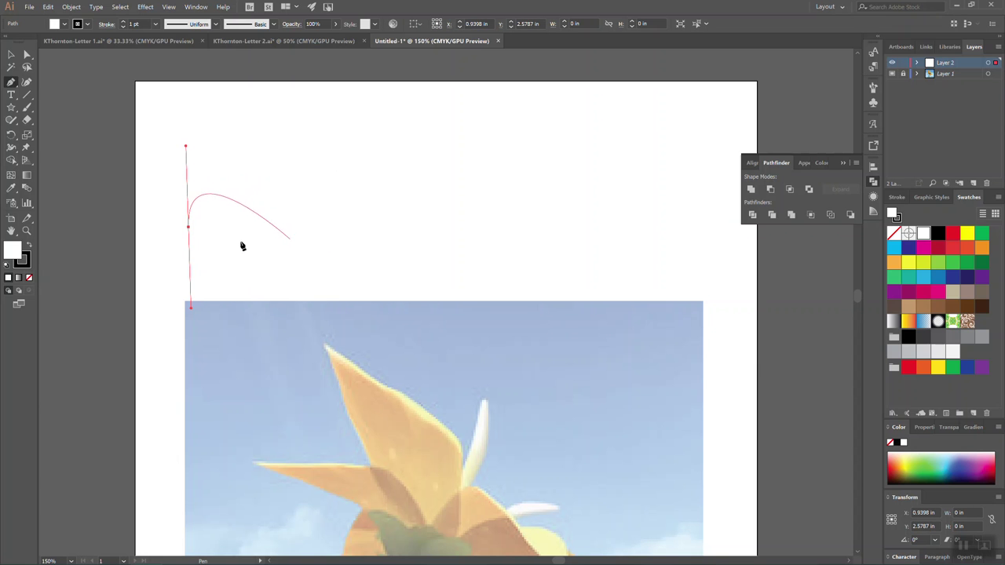
Step: Extend the path with three smooth anchors to form a wave of arcs alternating up, down and up
{"action": "left_click_drag", "start_coordinate": [296, 225], "coordinate": [291, 300]}
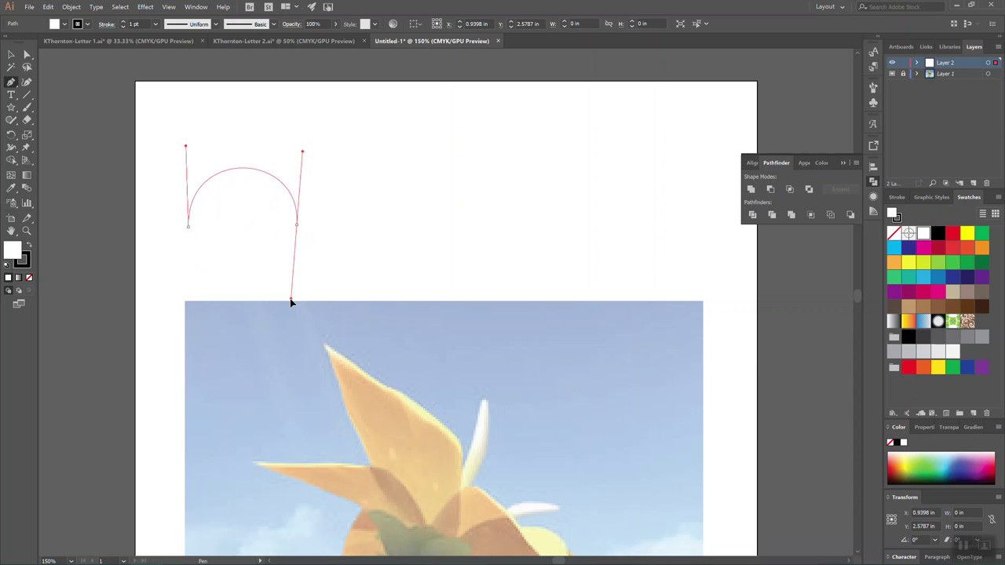
{"action": "left_click_drag", "start_coordinate": [291, 300], "coordinate": [298, 304]}
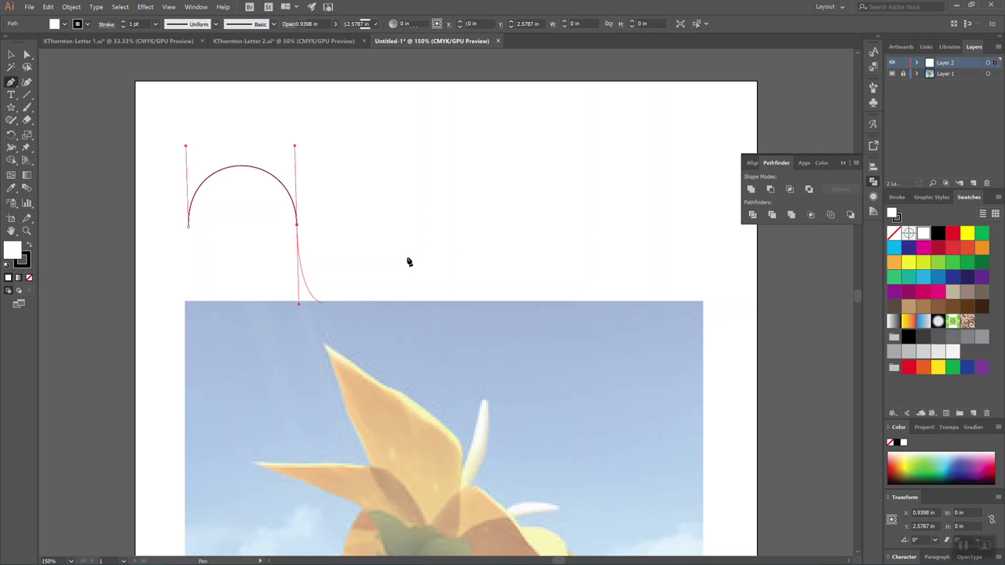
{"action": "left_click", "coordinate": [422, 227]}
{"action": "left_click_drag", "start_coordinate": [423, 228], "coordinate": [424, 147]}
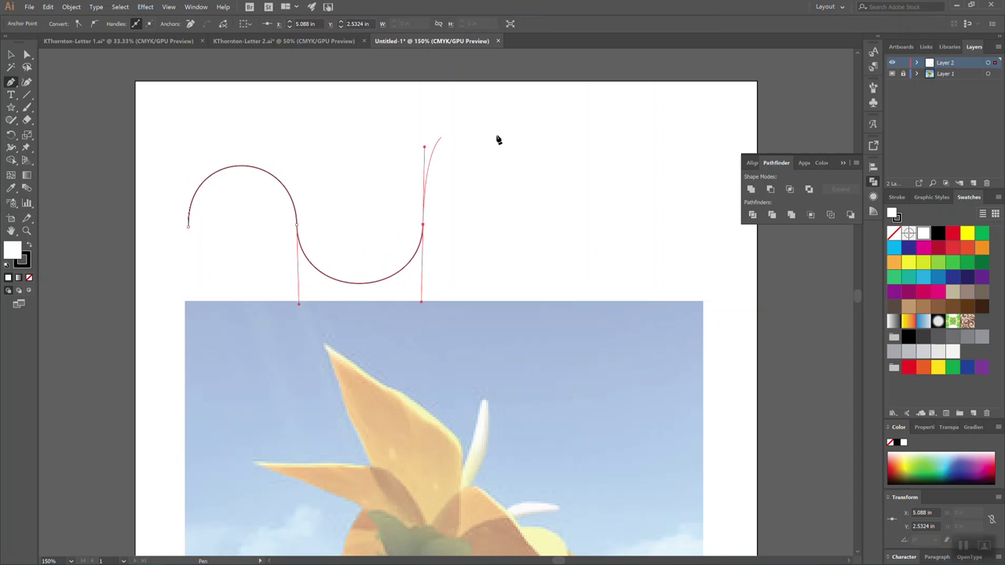
{"action": "left_click_drag", "start_coordinate": [552, 222], "coordinate": [550, 295]}
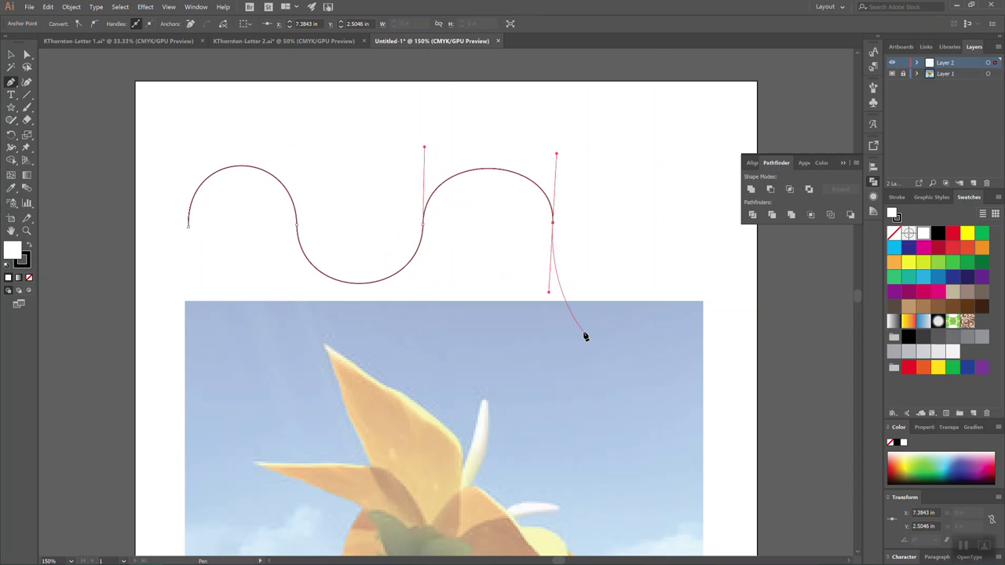
Step: Reshape the wave by swinging the upper direction handles of its two middle anchors toward each other, then deselect it
{"action": "left_click", "coordinate": [27, 54]}
{"action": "left_click", "coordinate": [424, 225]}
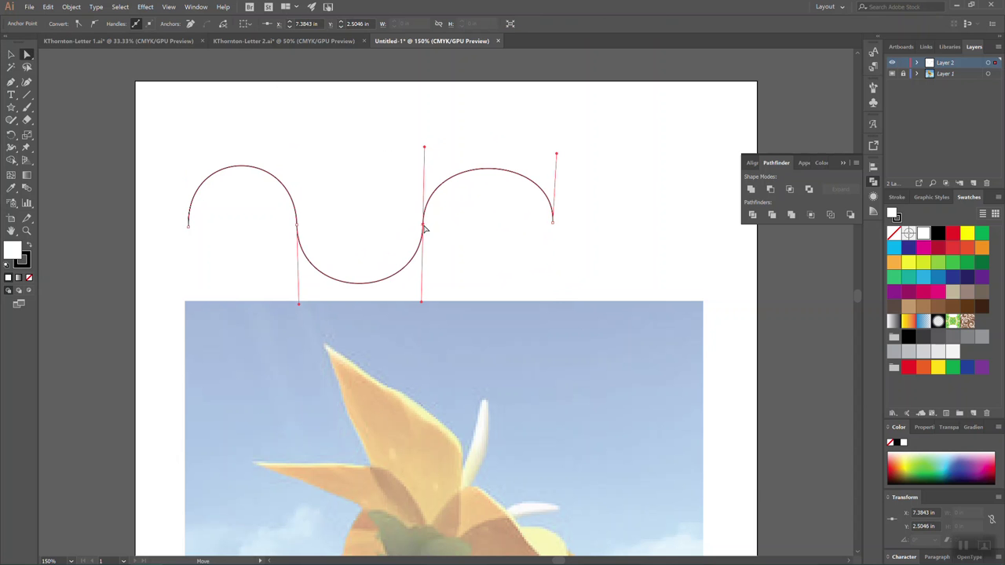
{"action": "left_click", "coordinate": [425, 150]}
{"action": "left_click", "coordinate": [422, 224]}
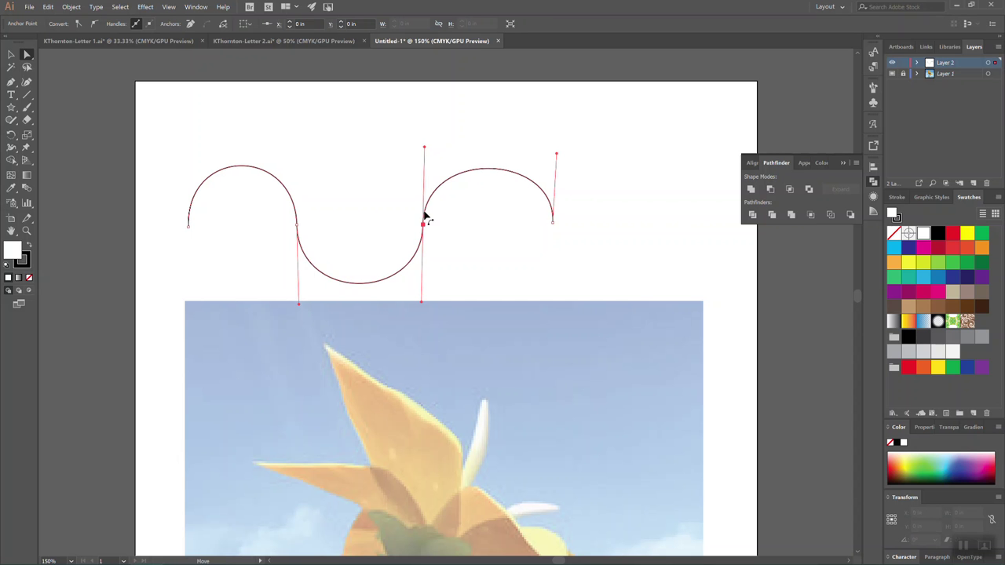
{"action": "left_click_drag", "start_coordinate": [424, 150], "coordinate": [348, 165]}
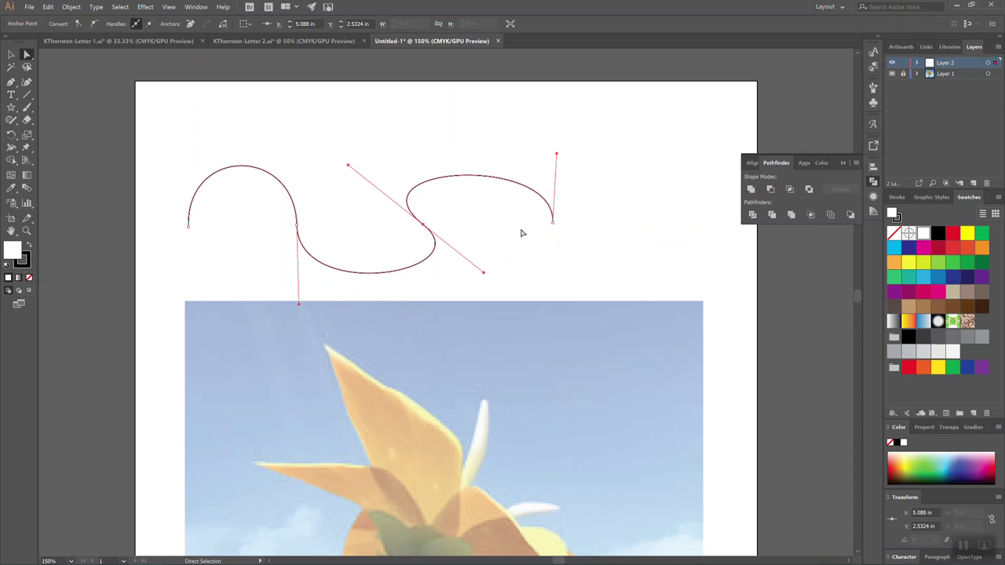
{"action": "left_click", "coordinate": [297, 228]}
{"action": "left_click_drag", "start_coordinate": [294, 148], "coordinate": [350, 167]}
{"action": "left_click", "coordinate": [646, 228]}
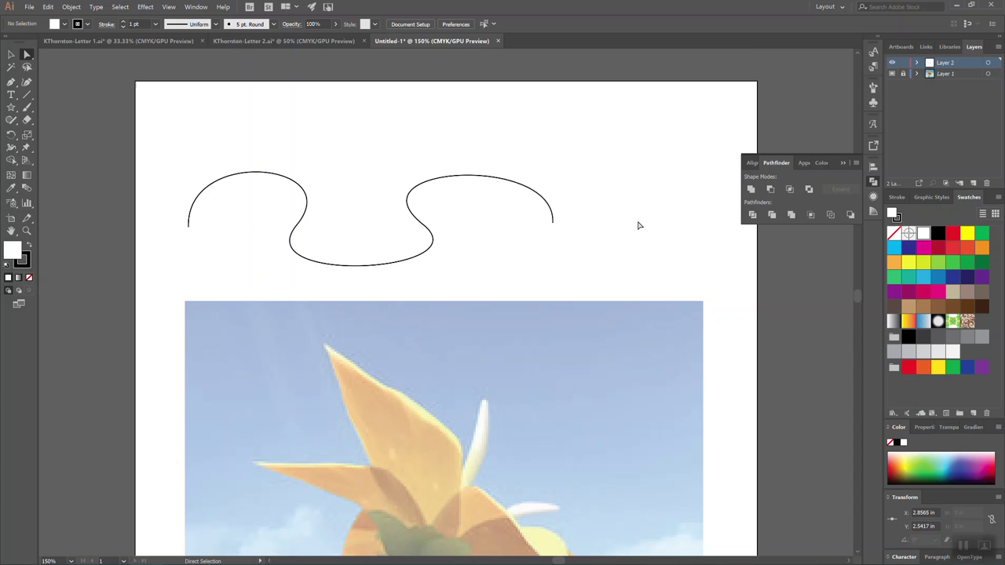
Step: Begin tracing the flower's right-hand petal with a curved Pen path from the flower's centre along its upper edge, with no fill
{"action": "scroll", "coordinate": [637, 260], "scroll_direction": "down", "scroll_amount": 3}
{"action": "scroll", "coordinate": [637, 259], "scroll_direction": "down", "scroll_amount": 4}
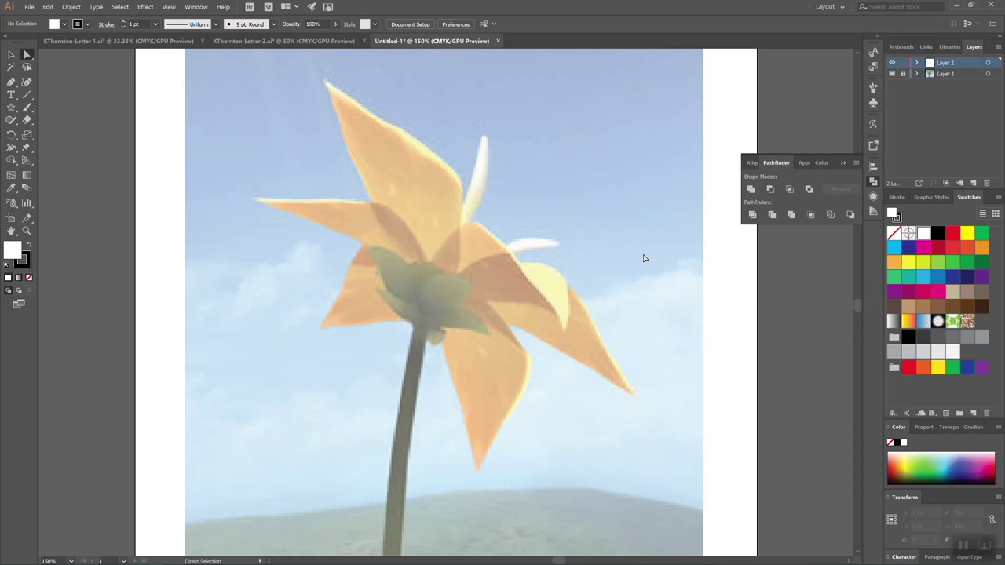
{"action": "left_click", "coordinate": [11, 81]}
{"action": "left_click", "coordinate": [421, 278]}
{"action": "left_click_drag", "start_coordinate": [493, 237], "coordinate": [528, 276]}
{"action": "left_click_drag", "start_coordinate": [428, 263], "coordinate": [538, 263]}
{"action": "left_click", "coordinate": [29, 278]}
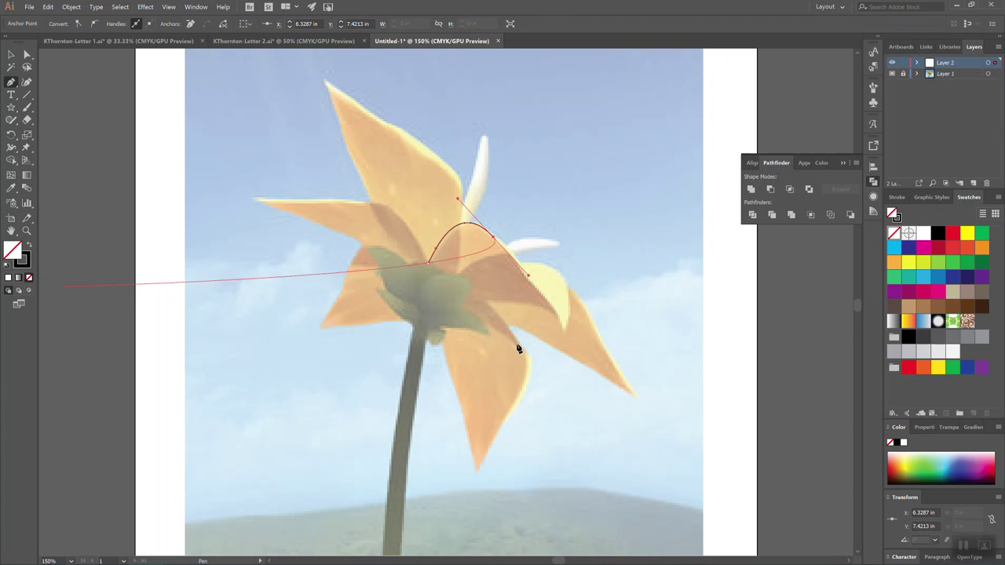
Step: Continue the petal outline to its tip and back along the lower edge, closing it with a curve at the starting anchor
{"action": "left_click_drag", "start_coordinate": [558, 317], "coordinate": [558, 328]}
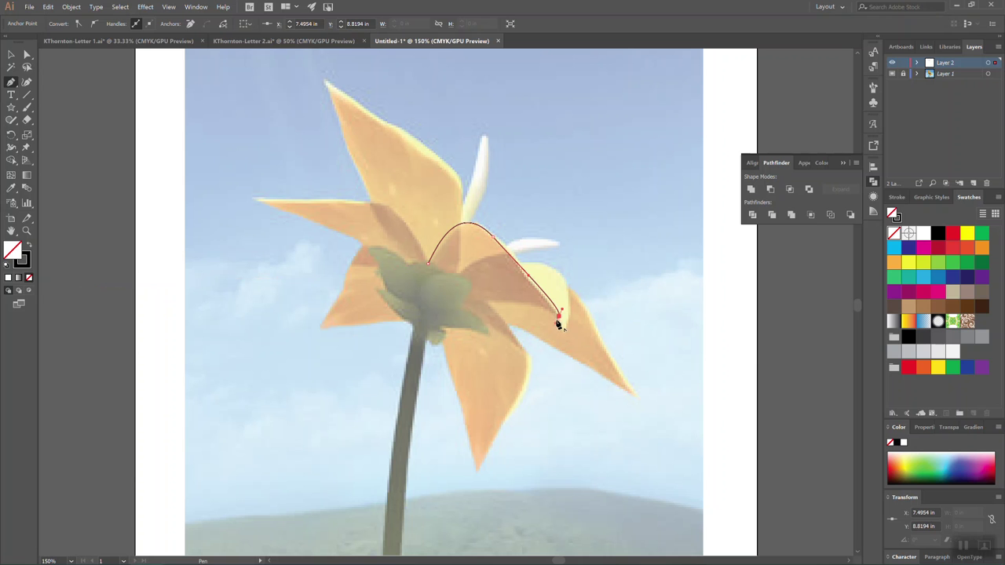
{"action": "left_click", "coordinate": [528, 308], "text": "ctrl"}
{"action": "left_click_drag", "start_coordinate": [427, 263], "coordinate": [424, 206]}
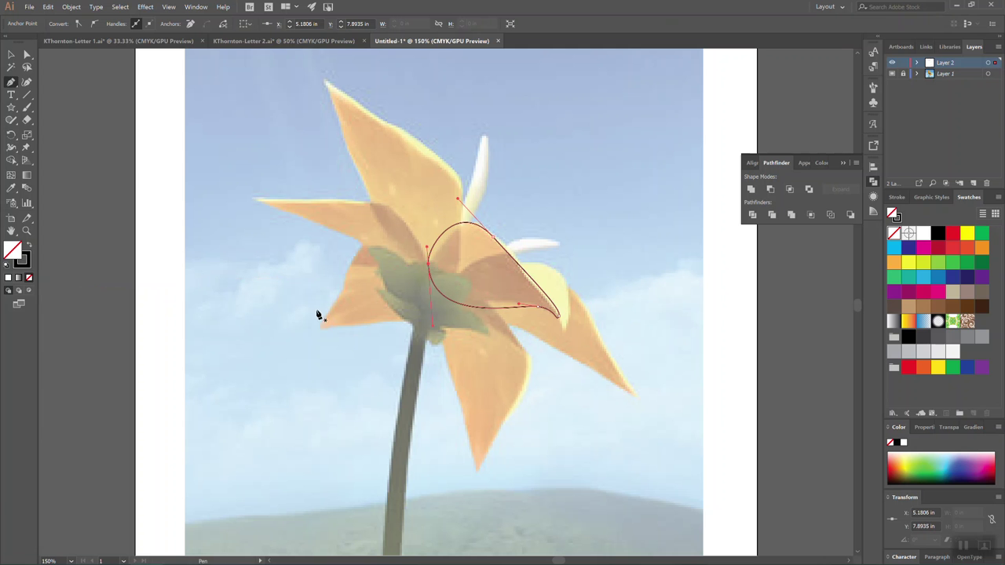
{"action": "key", "text": "ctrl"}
{"action": "key", "text": "ctrl+equal"}
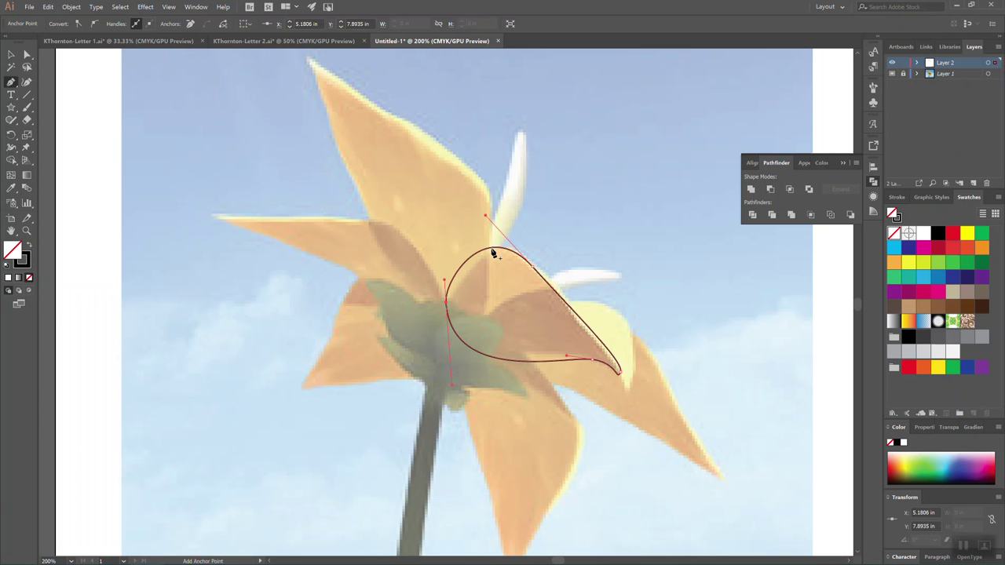
Step: Flatten the right petal's lower edge by lengthening the inner direction handle of the anchor near its tip toward the flower's centre
{"action": "scroll", "coordinate": [493, 246], "scroll_direction": "right", "scroll_amount": 5}
{"action": "scroll", "coordinate": [486, 216], "scroll_direction": "down", "scroll_amount": 2}
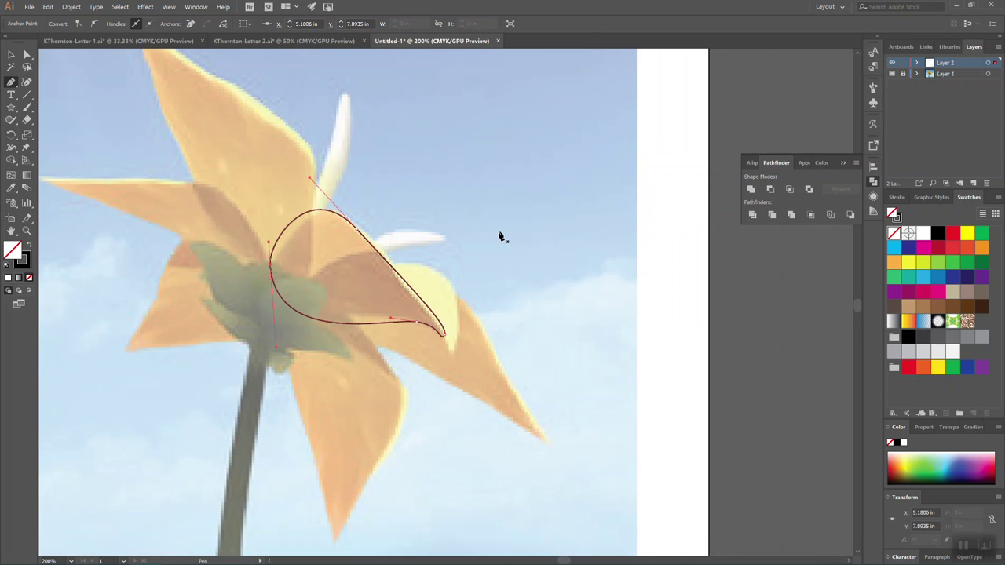
{"action": "key", "text": "ctrl+equal"}
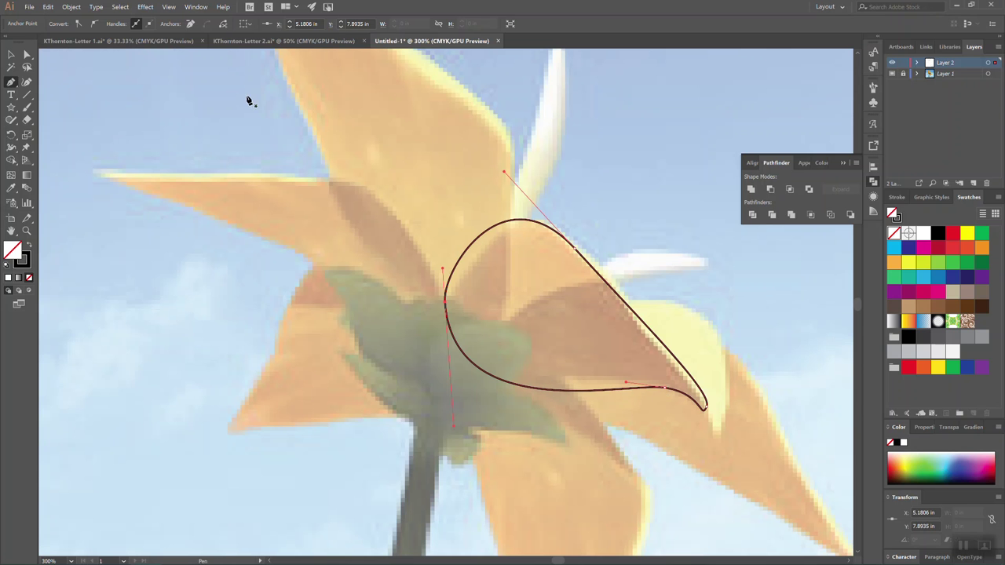
{"action": "left_click", "coordinate": [27, 54]}
{"action": "left_click", "coordinate": [664, 388]}
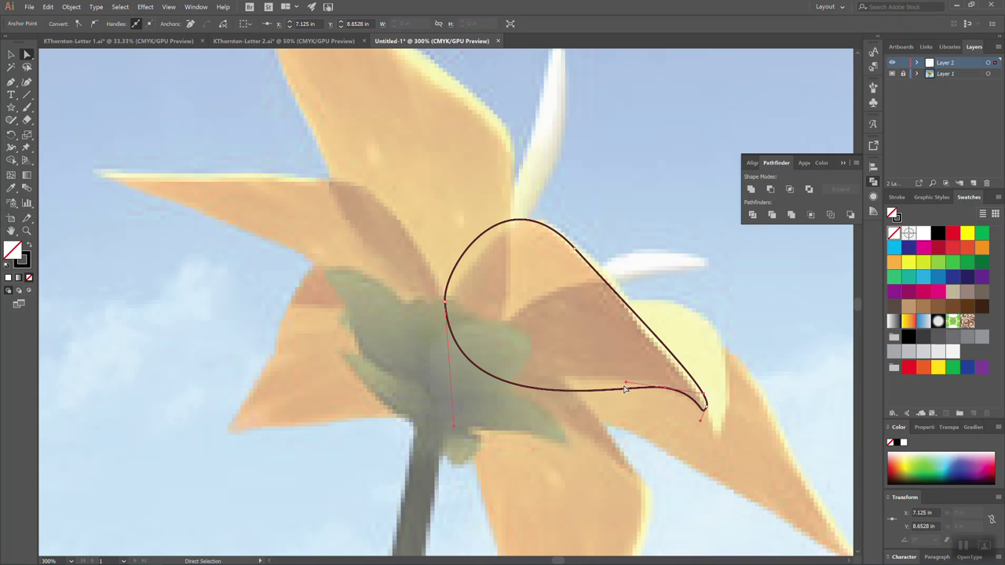
{"action": "left_click_drag", "start_coordinate": [625, 384], "coordinate": [555, 358]}
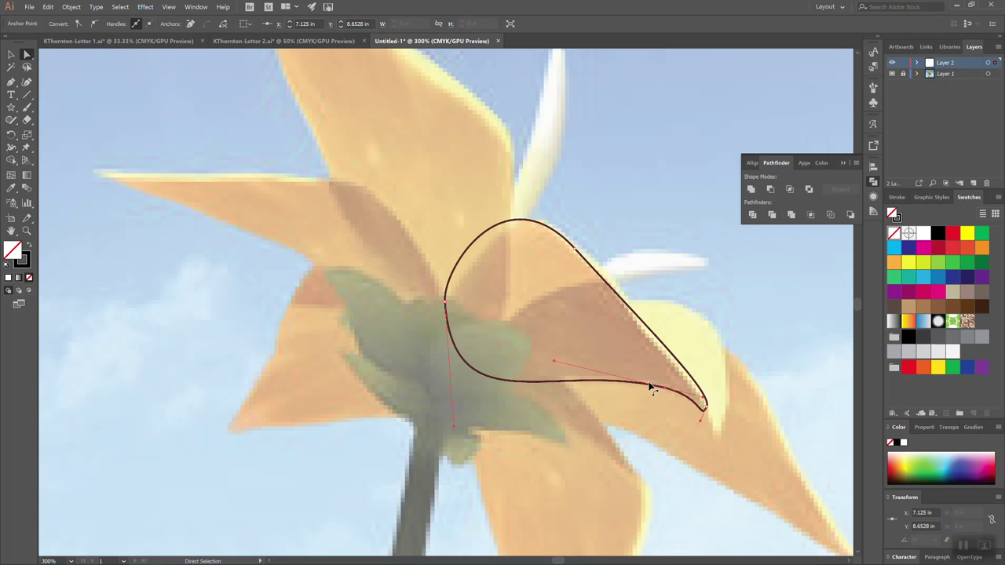
Step: Delete the wavy practice path above the flower image
{"action": "key", "text": "v"}
{"action": "key", "text": "ctrl+minus"}
{"action": "key", "text": "ctrl+minus"}
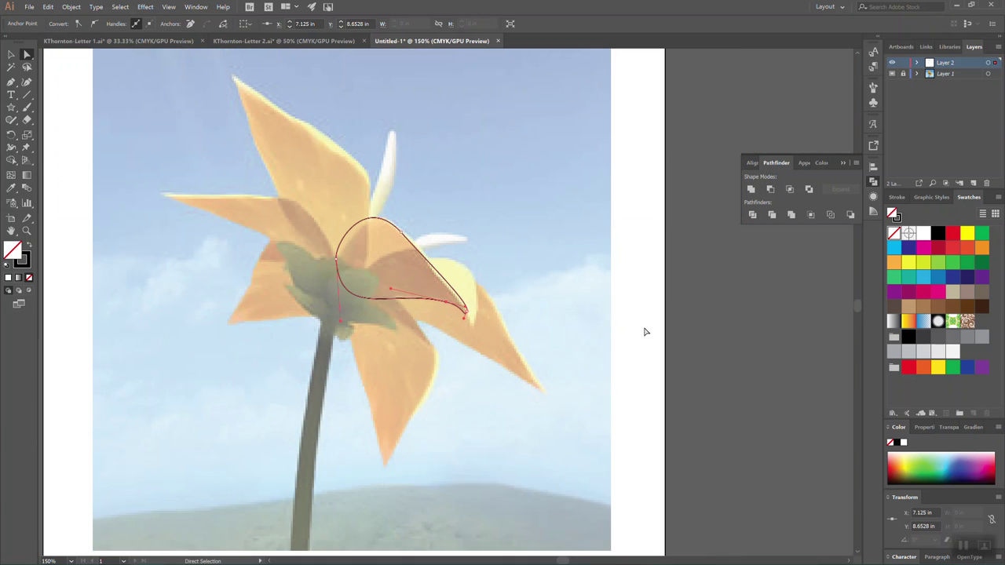
{"action": "scroll", "coordinate": [588, 375], "scroll_direction": "up", "scroll_amount": 5}
{"action": "key", "text": "a"}
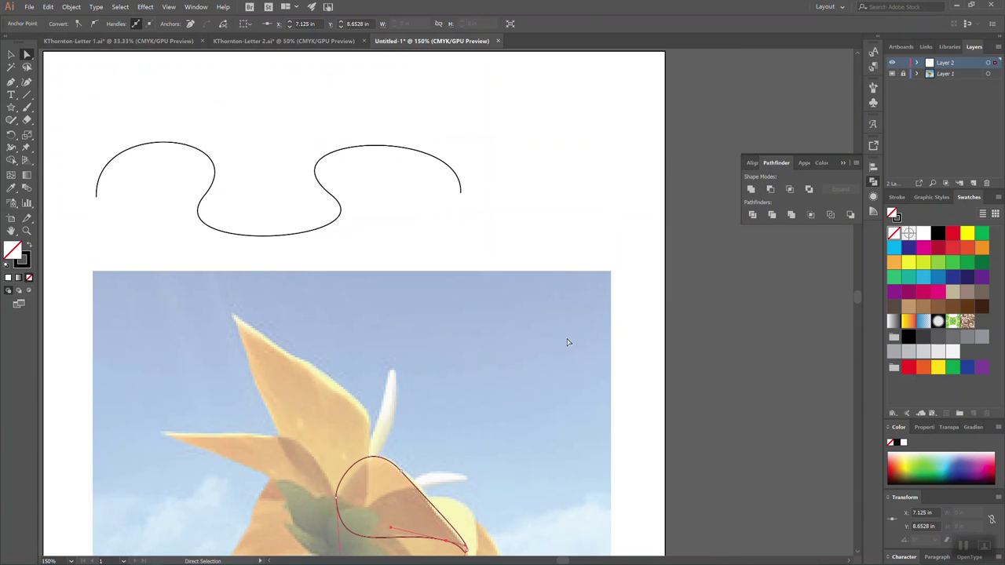
{"action": "left_click", "coordinate": [11, 54]}
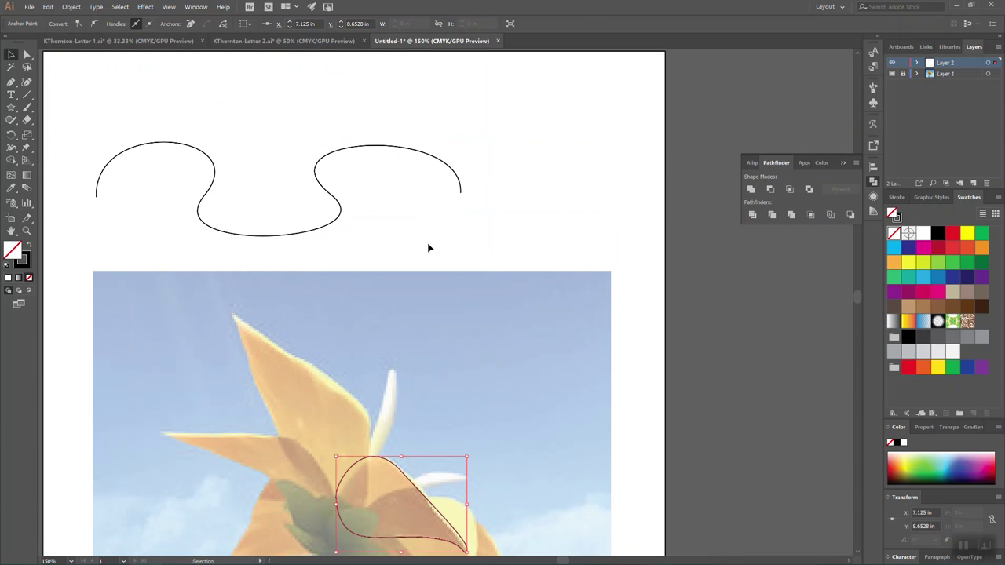
{"action": "left_click", "coordinate": [339, 220]}
{"action": "key", "text": "Delete"}
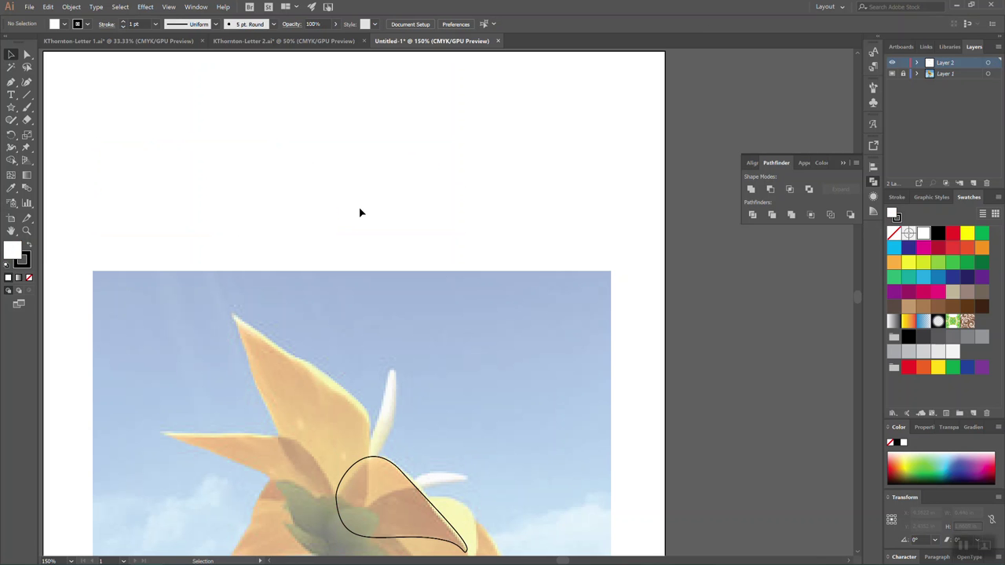
Step: Draw an upward arch between two smooth anchors with the Pen tool in the blank area above the image
{"action": "scroll", "coordinate": [460, 250], "scroll_direction": "up", "scroll_amount": 1}
{"action": "scroll", "coordinate": [460, 249], "scroll_direction": "down", "scroll_amount": 1}
{"action": "scroll", "coordinate": [463, 248], "scroll_direction": "left", "scroll_amount": 1}
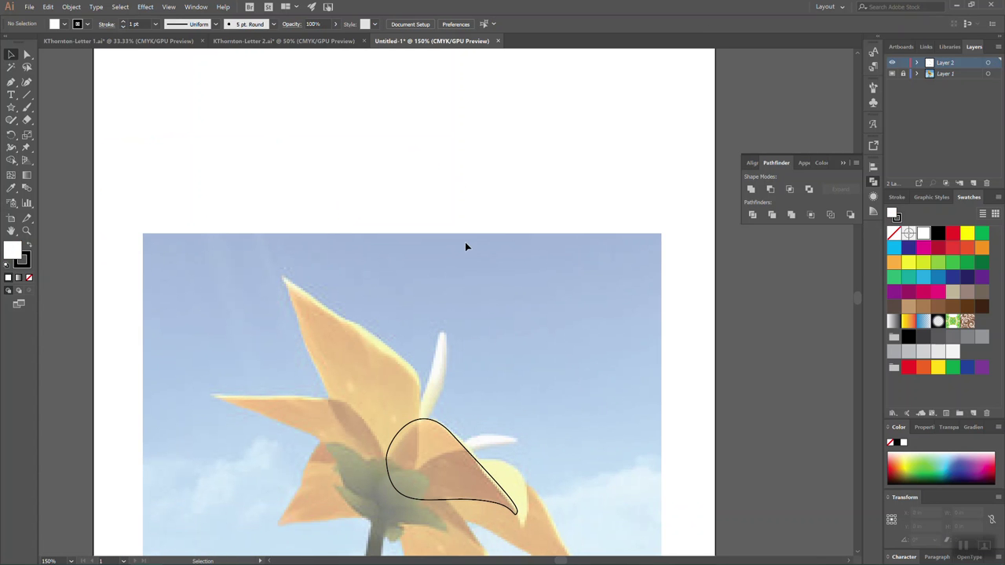
{"action": "scroll", "coordinate": [655, 477], "scroll_direction": "down", "scroll_amount": 1}
{"action": "scroll", "coordinate": [338, 294], "scroll_direction": "up", "scroll_amount": 2}
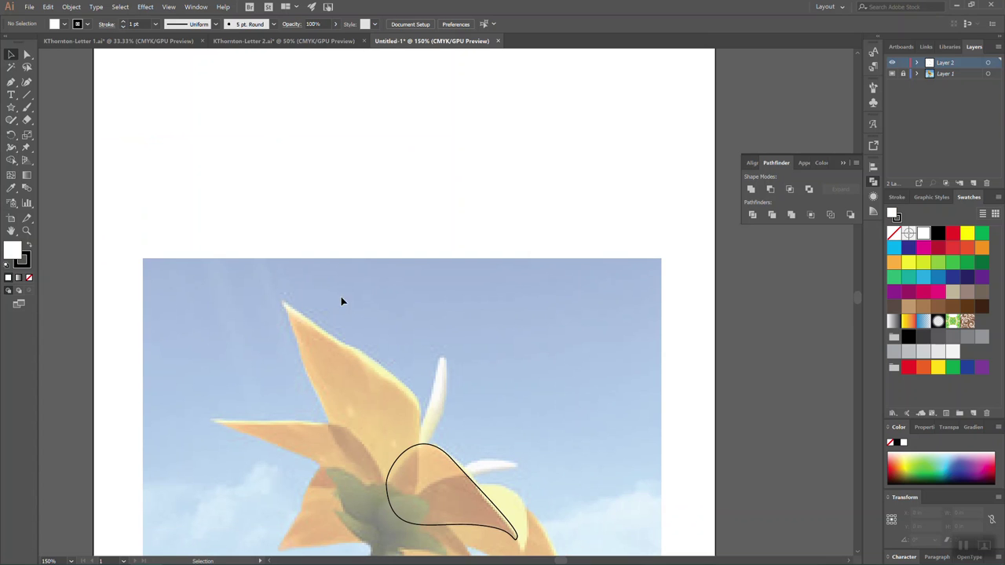
{"action": "left_click", "coordinate": [11, 82]}
{"action": "left_click_drag", "start_coordinate": [166, 171], "coordinate": [164, 100]}
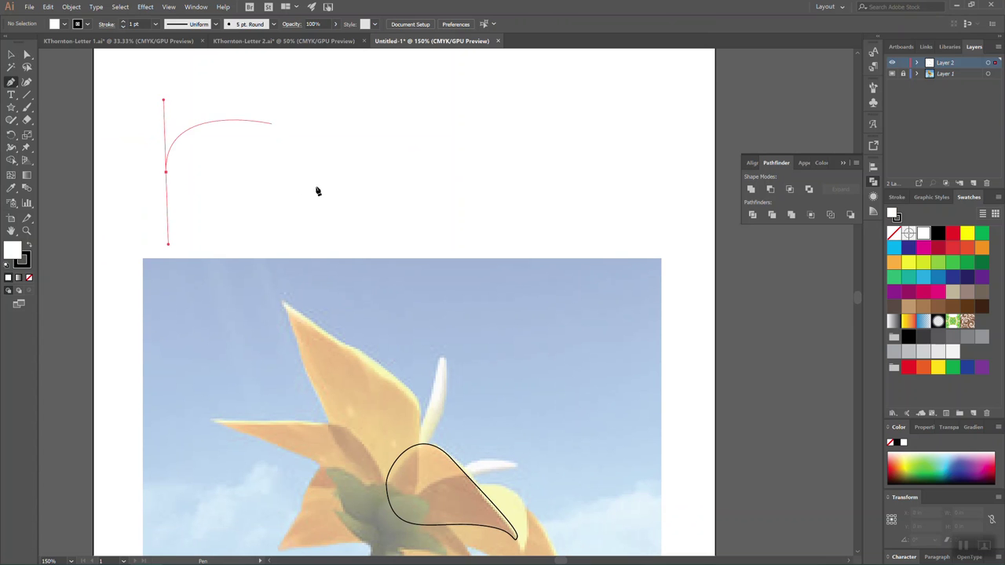
{"action": "left_click_drag", "start_coordinate": [298, 171], "coordinate": [297, 268]}
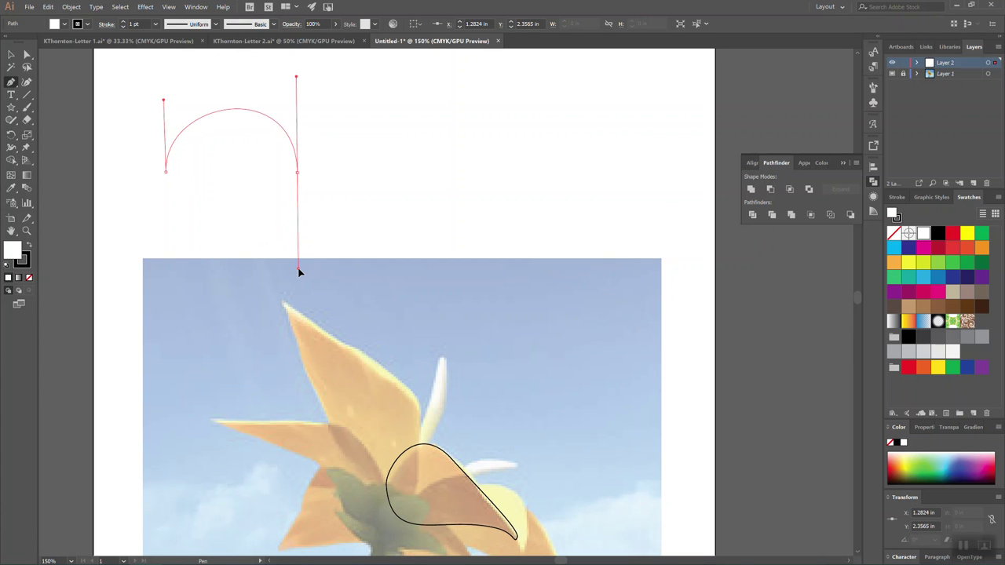
{"action": "left_click_drag", "start_coordinate": [300, 272], "coordinate": [299, 269]}
{"action": "mouse_move", "coordinate": [299, 269]}
{"action": "left_mouse_down"}
{"action": "mouse_move", "coordinate": [321, 233]}
{"action": "mouse_move", "coordinate": [311, 228]}
{"action": "mouse_move", "coordinate": [325, 264]}
{"action": "mouse_move", "coordinate": [318, 211]}
{"action": "mouse_move", "coordinate": [286, 274]}
{"action": "mouse_move", "coordinate": [326, 229]}
{"action": "mouse_move", "coordinate": [291, 248]}
{"action": "mouse_move", "coordinate": [291, 267]}
{"action": "mouse_move", "coordinate": [298, 256]}
{"action": "left_mouse_up"}
Step: Break the direction handles at the arch's end anchor and point the outgoing one straight up
{"action": "left_click", "coordinate": [375, 167]}
{"action": "left_click_drag", "start_coordinate": [374, 136], "coordinate": [320, 79]}
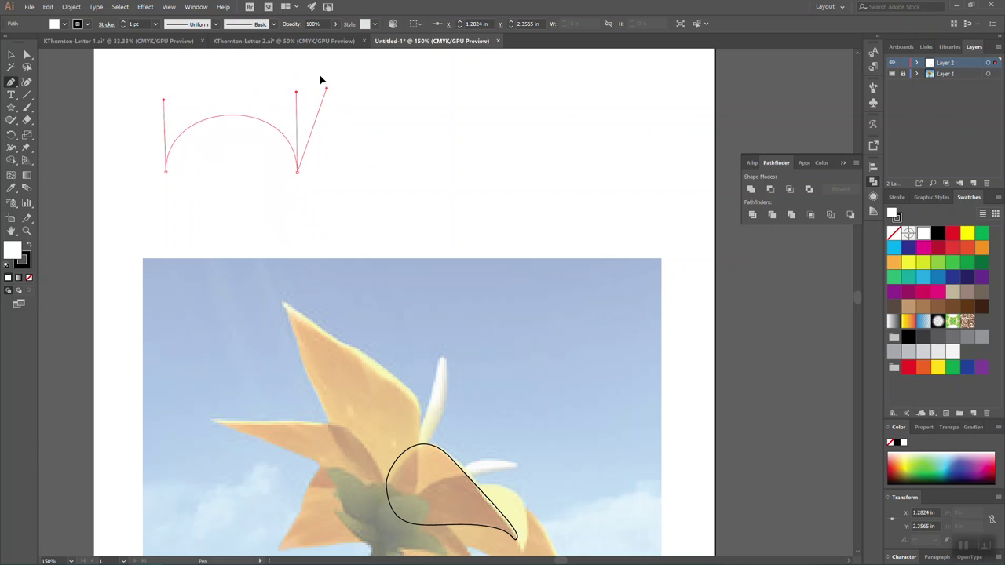
{"action": "left_click_drag", "start_coordinate": [316, 159], "coordinate": [306, 119]}
{"action": "left_click", "coordinate": [296, 85]}
{"action": "left_click_drag", "start_coordinate": [291, 77], "coordinate": [298, 77]}
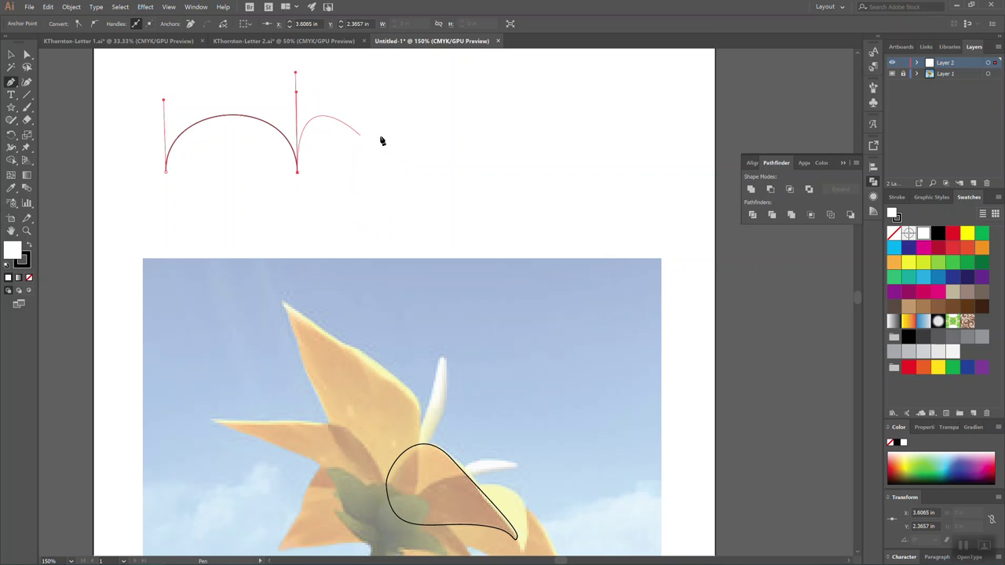
Step: Extend the path with three more upward arches, flipping each new anchor's outgoing handle upward to form sharp cusps
{"action": "left_click_drag", "start_coordinate": [440, 164], "coordinate": [466, 236]}
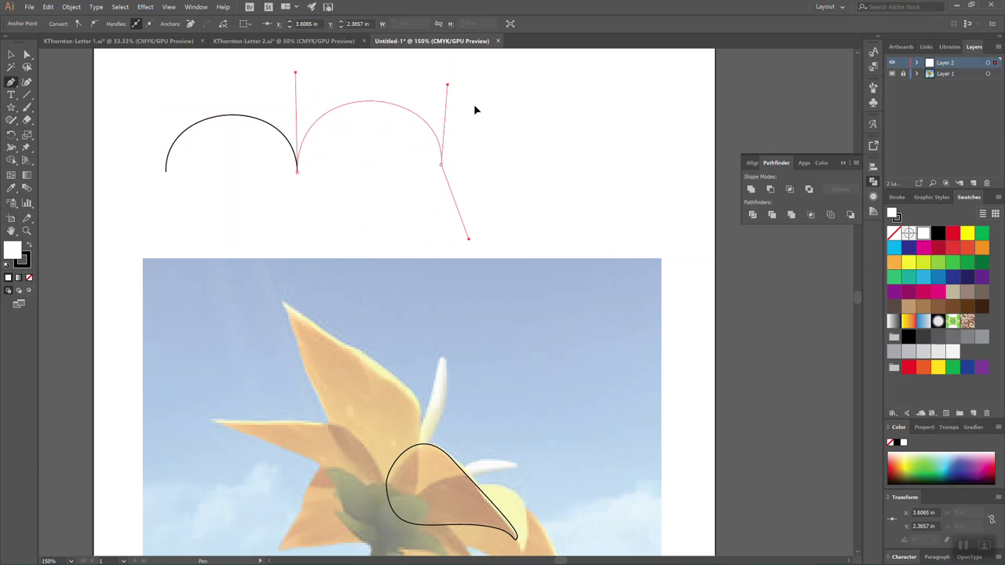
{"action": "left_click_drag", "start_coordinate": [446, 91], "coordinate": [446, 88]}
{"action": "left_click_drag", "start_coordinate": [573, 164], "coordinate": [645, 174]}
{"action": "left_click_drag", "start_coordinate": [627, 118], "coordinate": [576, 93]}
{"action": "left_click_drag", "start_coordinate": [655, 159], "coordinate": [655, 94]}
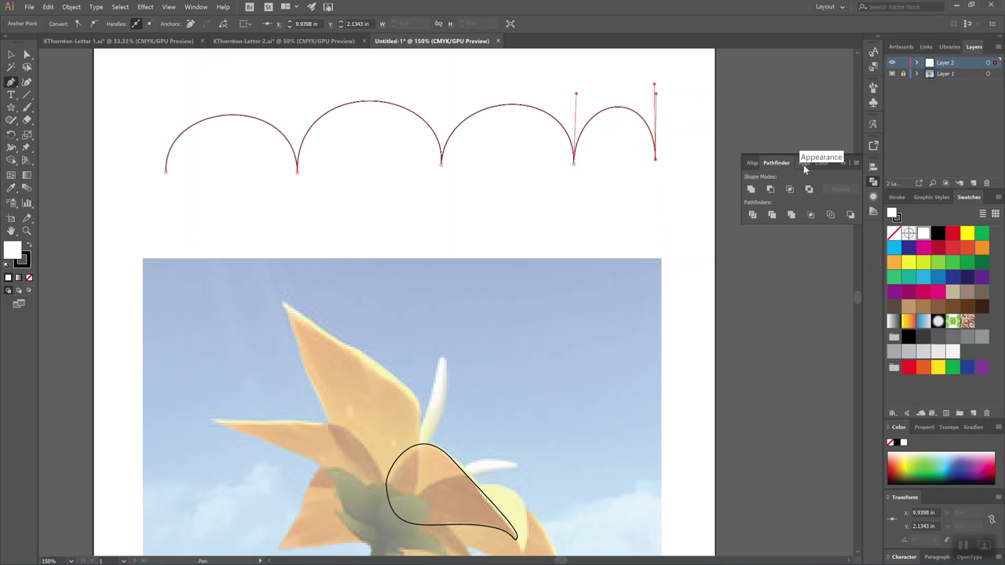
{"action": "scroll", "coordinate": [306, 206], "scroll_direction": "down", "scroll_amount": 4}
{"action": "key", "text": "ctrl+plus"}
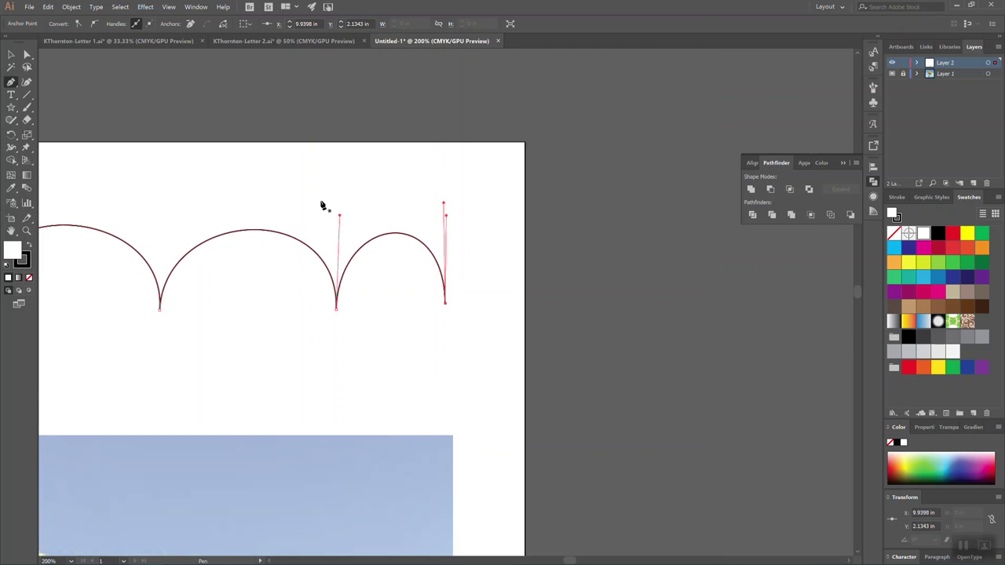
{"action": "scroll", "coordinate": [374, 275], "scroll_direction": "down", "scroll_amount": 7}
{"action": "scroll", "coordinate": [380, 259], "scroll_direction": "down", "scroll_amount": 2}
{"action": "scroll", "coordinate": [381, 256], "scroll_direction": "left", "scroll_amount": 5}
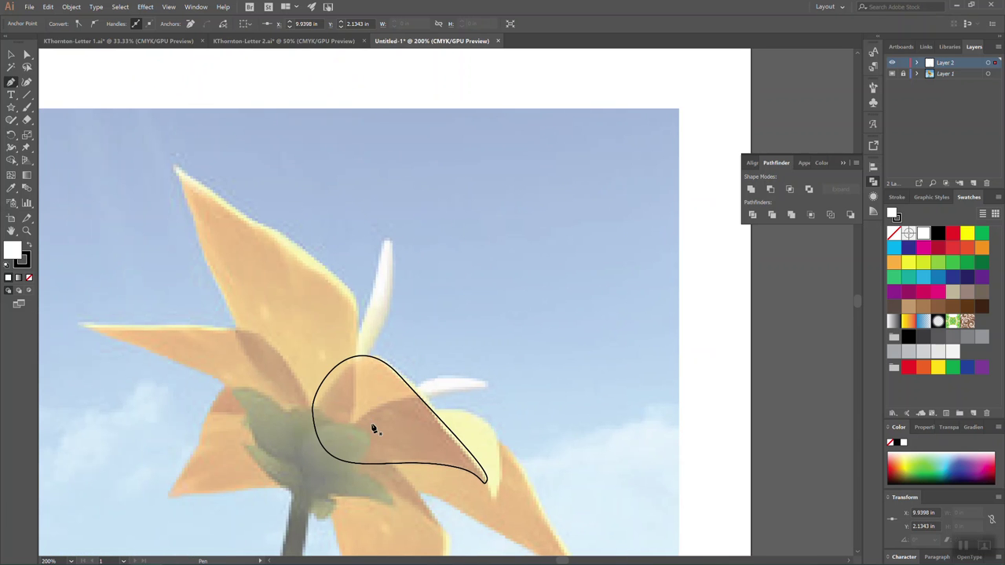
Step: Deselect the first row of arches and draw a second path beneath it with two upward arches meeting at a cusp
{"action": "key", "text": "ctrl+minus"}
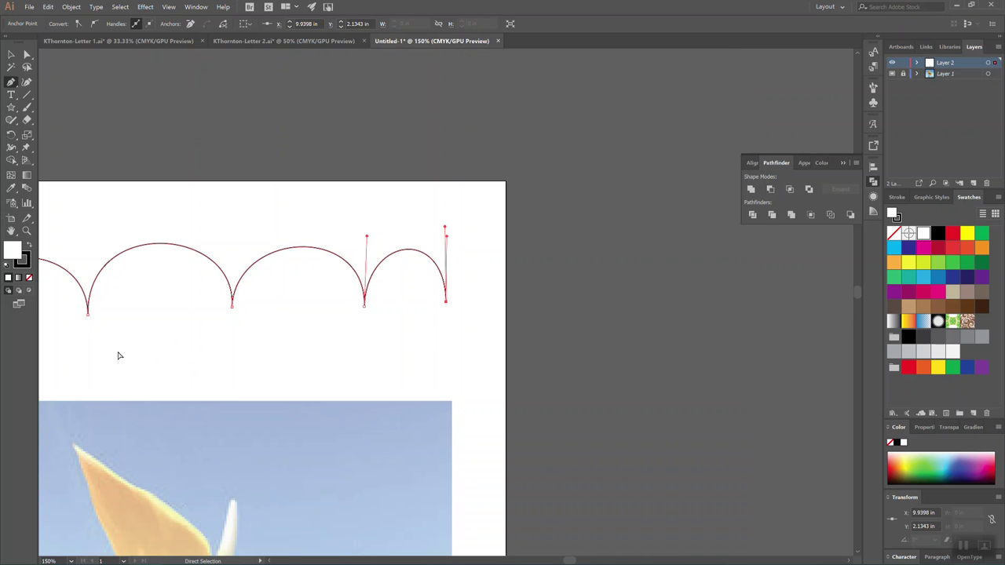
{"action": "scroll", "coordinate": [126, 352], "scroll_direction": "left", "scroll_amount": 3}
{"action": "scroll", "coordinate": [130, 351], "scroll_direction": "left", "scroll_amount": 2}
{"action": "left_click", "coordinate": [190, 384]}
{"action": "left_click_drag", "start_coordinate": [187, 361], "coordinate": [186, 335]}
{"action": "left_click_drag", "start_coordinate": [314, 383], "coordinate": [311, 322]}
{"action": "left_click_drag", "start_coordinate": [434, 369], "coordinate": [435, 417]}
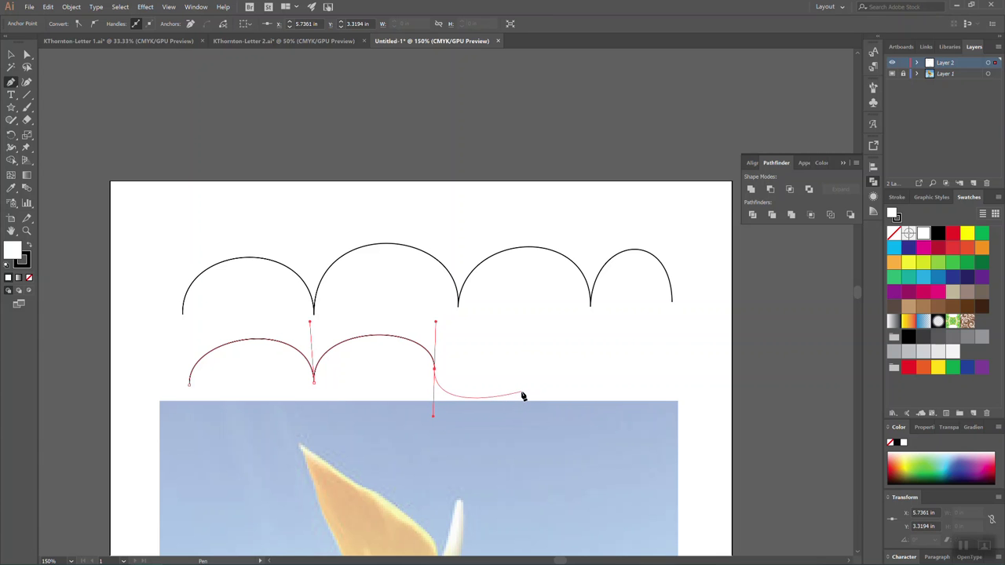
Step: Flip the second row's outgoing end handle upward and continue it with two more upward arches joined by cusps
{"action": "key", "text": "alt"}
{"action": "left_click_drag", "start_coordinate": [433, 415], "coordinate": [438, 323]}
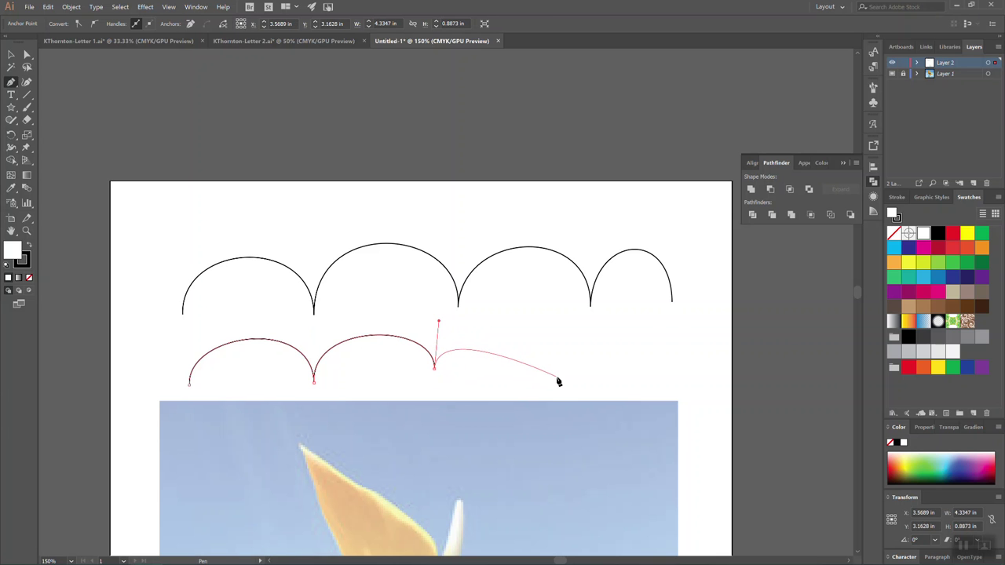
{"action": "left_click_drag", "start_coordinate": [548, 382], "coordinate": [546, 442]}
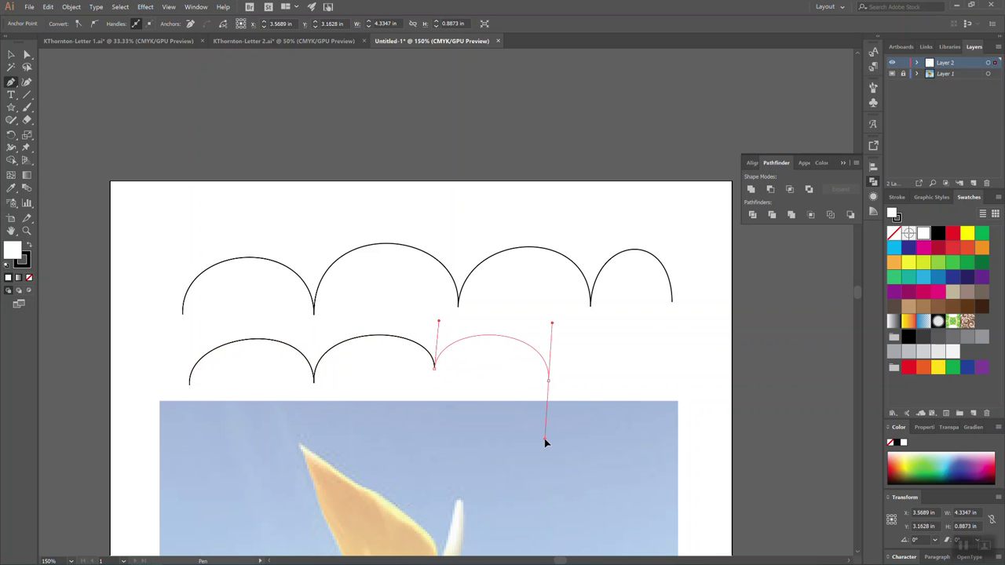
{"action": "left_click_drag", "start_coordinate": [548, 381], "coordinate": [548, 322]}
{"action": "left_click_drag", "start_coordinate": [640, 385], "coordinate": [638, 446]}
Step: Deselect the arches and begin tracing the flower's tall upper petal from its base up the right edge, with no fill
{"action": "scroll", "coordinate": [609, 397], "scroll_direction": "down", "scroll_amount": 5}
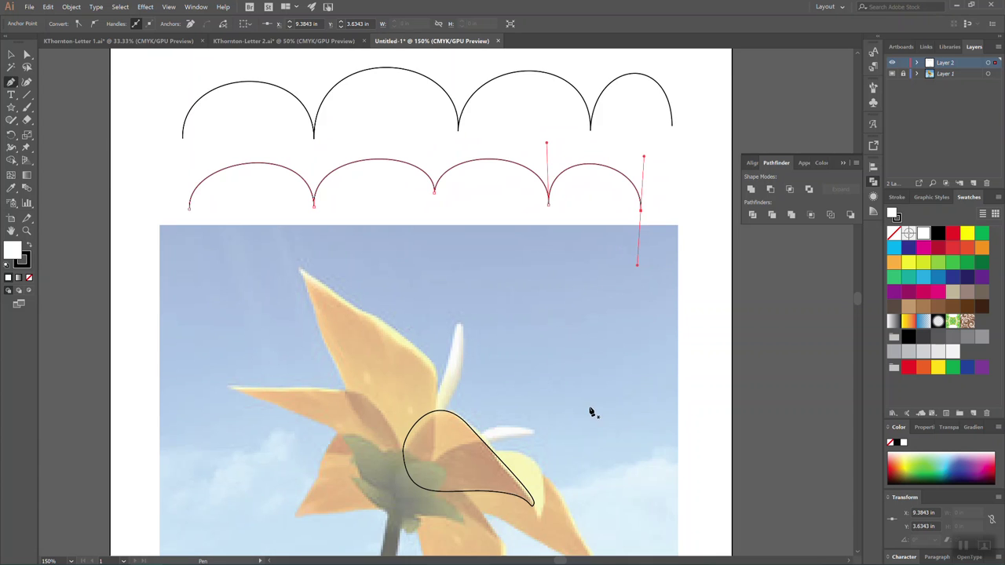
{"action": "scroll", "coordinate": [581, 420], "scroll_direction": "down", "scroll_amount": 2}
{"action": "left_click", "coordinate": [430, 387], "text": "ctrl"}
{"action": "left_click_drag", "start_coordinate": [431, 384], "coordinate": [367, 267]}
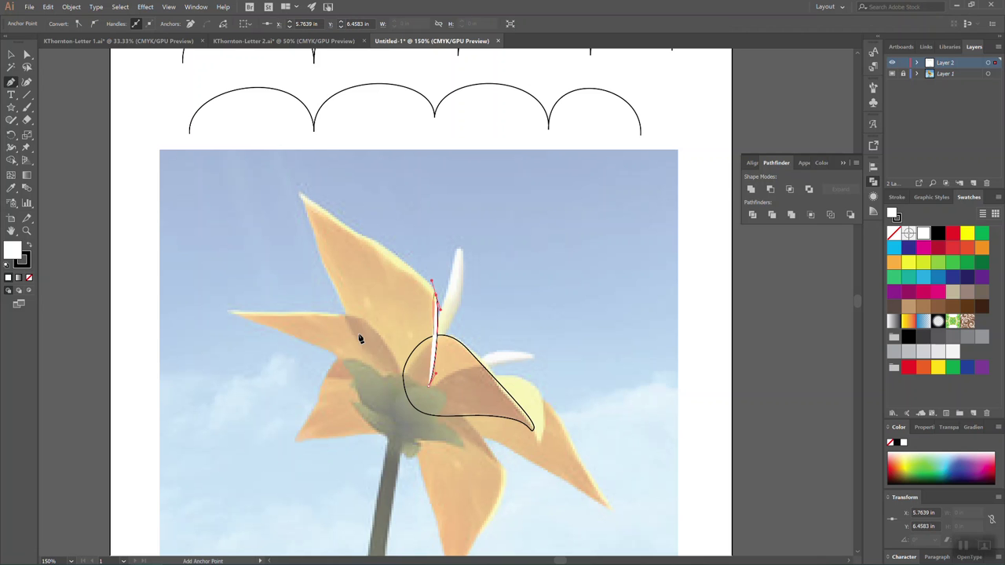
{"action": "left_click", "coordinate": [29, 278]}
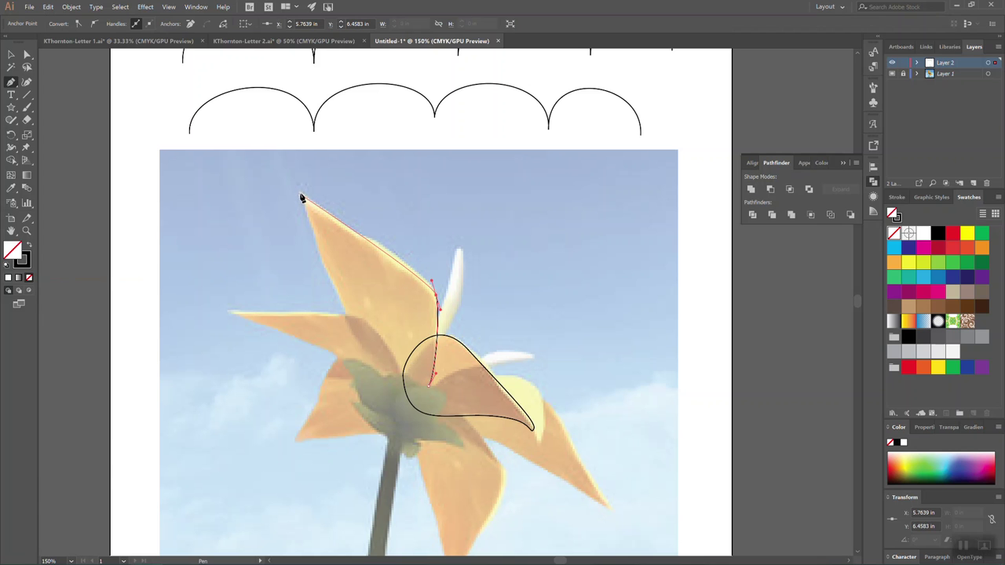
Step: Extend the outline to the upper petal's tip and turn the tip anchor's outgoing handle back down into the petal
{"action": "left_click", "coordinate": [299, 194]}
{"action": "mouse_move", "coordinate": [289, 195]}
{"action": "left_mouse_down"}
{"action": "mouse_move", "coordinate": [321, 218]}
{"action": "mouse_move", "coordinate": [303, 200]}
{"action": "left_mouse_up"}
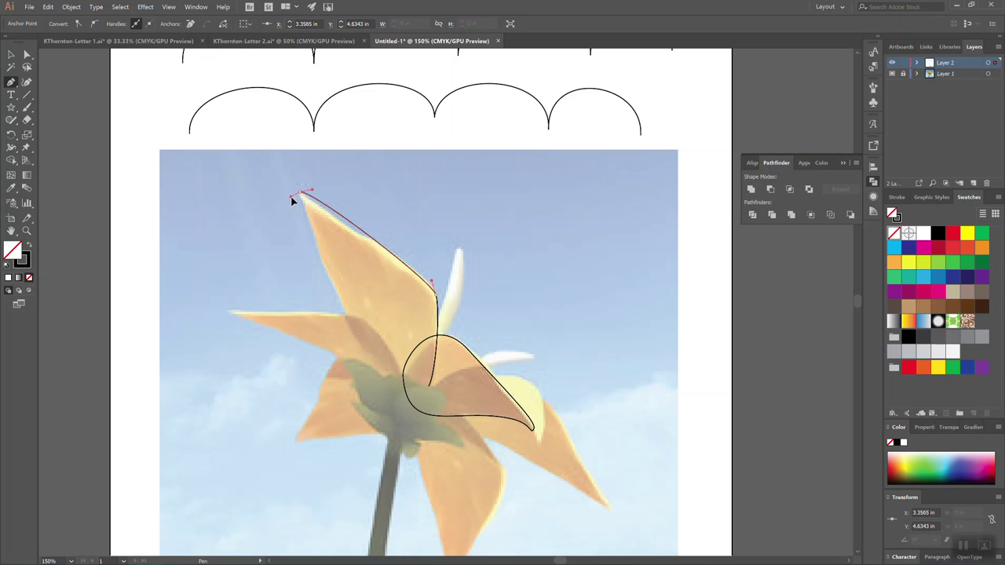
{"action": "left_click_drag", "start_coordinate": [304, 208], "coordinate": [343, 264]}
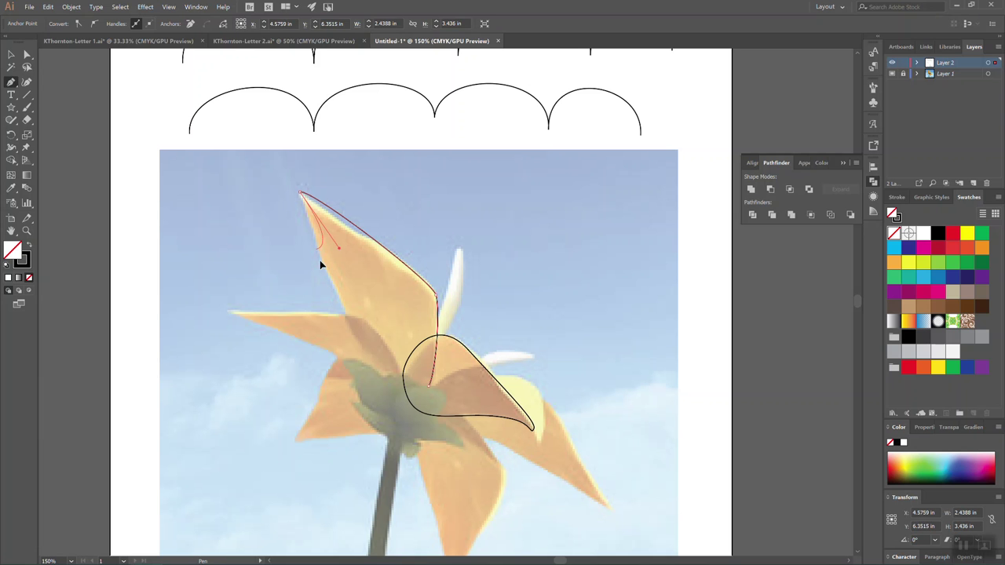
Step: Continue the outline down the upper petal's left edge to its base, close it at the starting anchor and deselect it
{"action": "mouse_move", "coordinate": [322, 265]}
{"action": "left_mouse_down"}
{"action": "mouse_move", "coordinate": [350, 322]}
{"action": "mouse_move", "coordinate": [348, 343]}
{"action": "mouse_move", "coordinate": [347, 327]}
{"action": "left_mouse_up"}
{"action": "left_click", "coordinate": [343, 331]}
{"action": "left_click", "coordinate": [391, 385]}
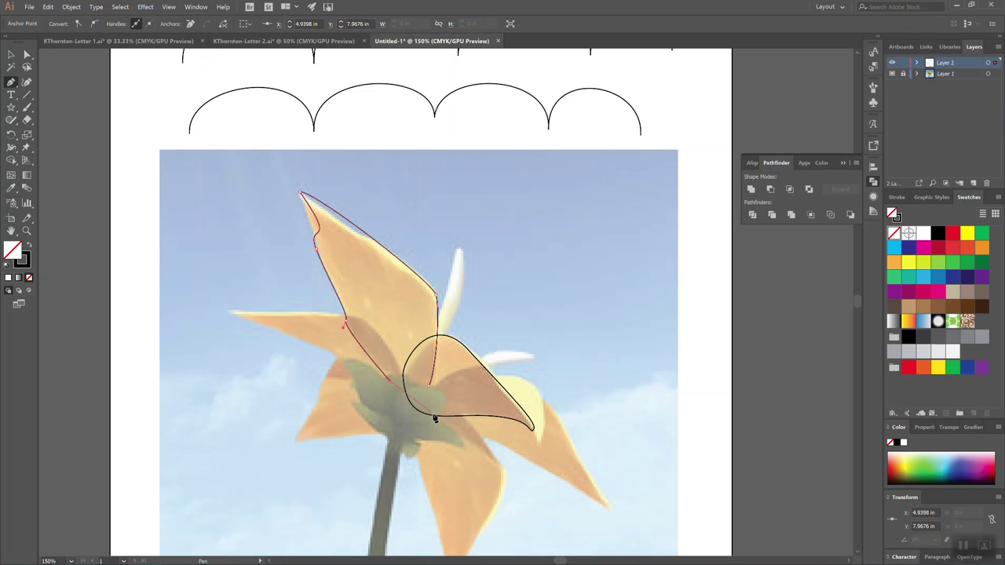
{"action": "left_click", "coordinate": [429, 386]}
{"action": "left_click", "coordinate": [430, 389]}
{"action": "left_click", "coordinate": [10, 56]}
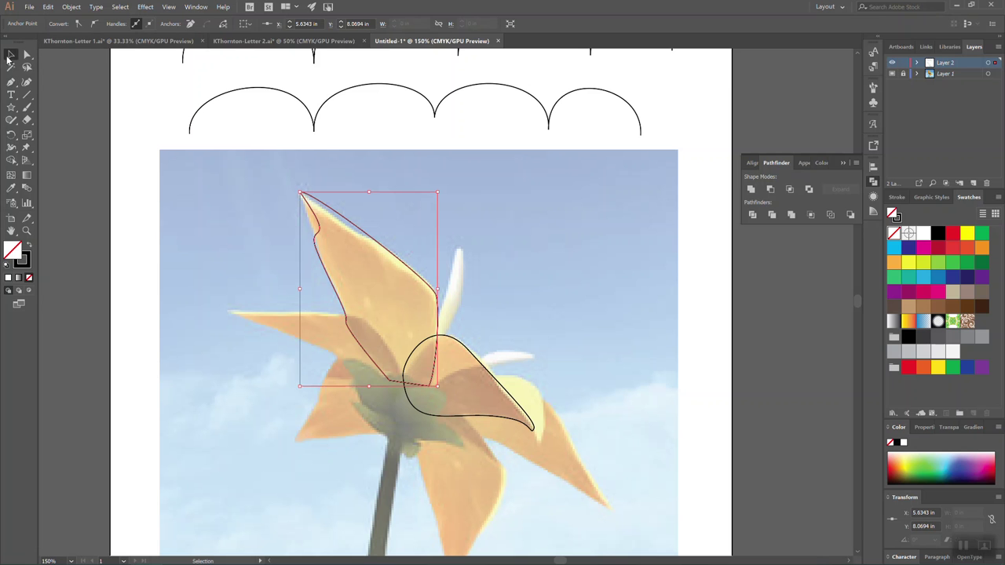
{"action": "left_click", "coordinate": [625, 399]}
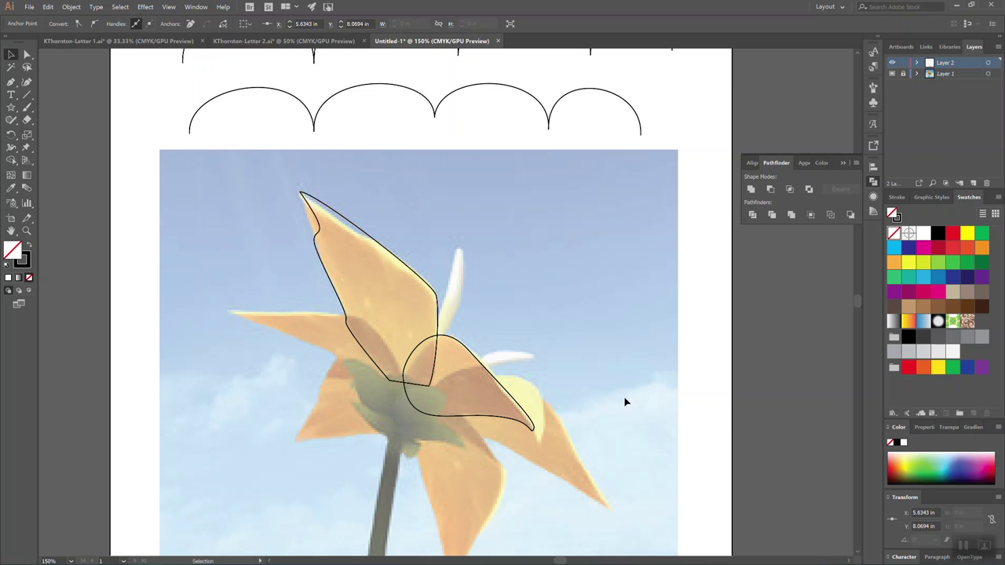
Step: Fill the traced upper petal with the yellow swatch and deselect it
{"action": "left_click", "coordinate": [429, 390]}
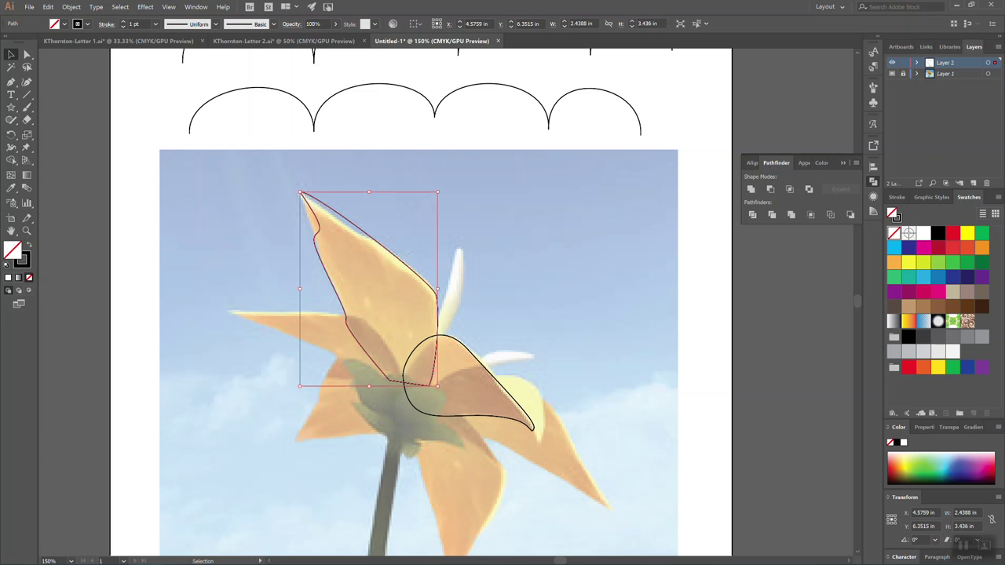
{"action": "left_click", "coordinate": [966, 234]}
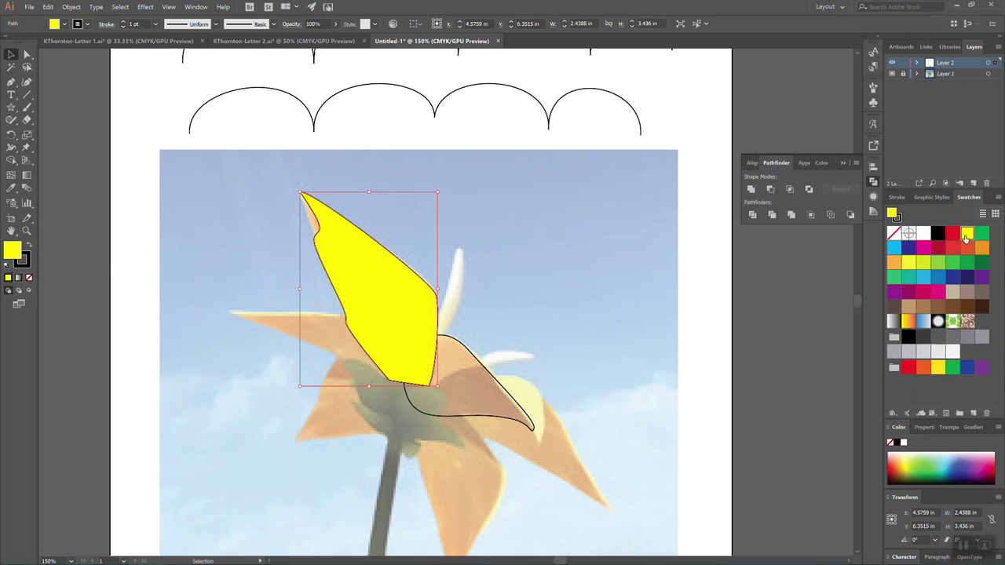
{"action": "left_click", "coordinate": [602, 317]}
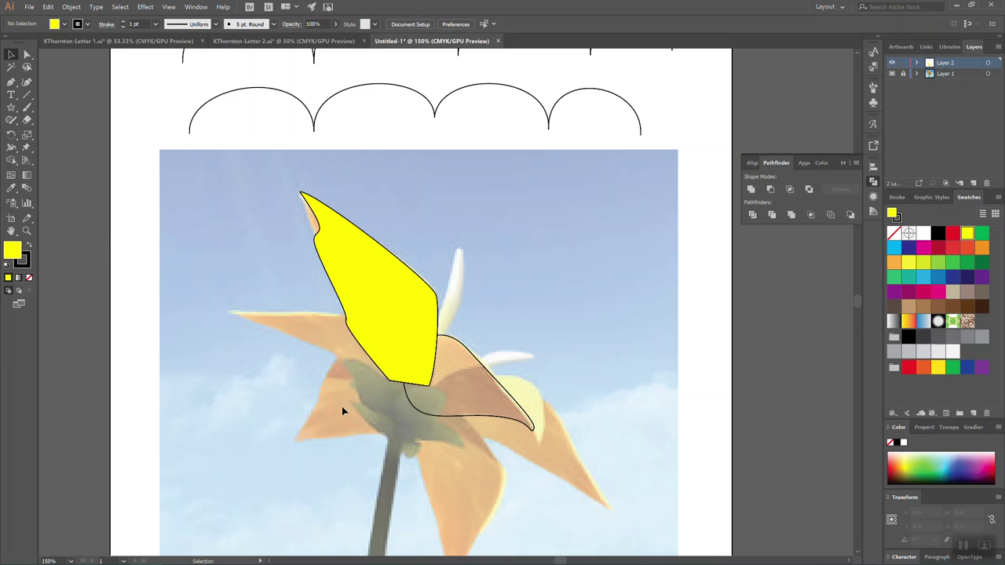
{"action": "scroll", "coordinate": [467, 349], "scroll_direction": "up", "scroll_amount": 3}
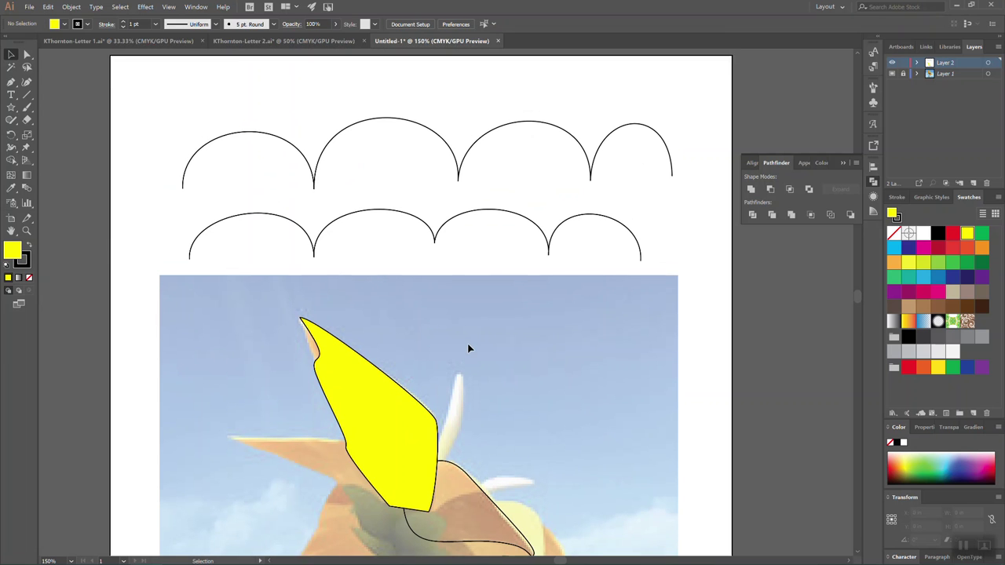
{"action": "scroll", "coordinate": [468, 348], "scroll_direction": "down", "scroll_amount": 1}
{"action": "scroll", "coordinate": [470, 348], "scroll_direction": "up", "scroll_amount": 1}
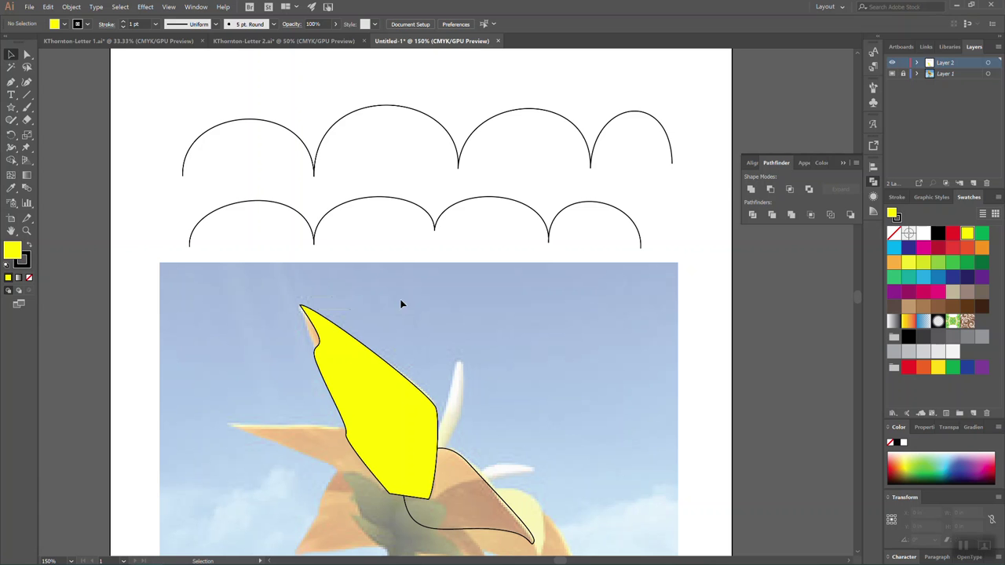
Step: Draw a curved arch with the Pen tool above the two existing rows and remove its end anchor's outgoing handle
{"action": "left_click", "coordinate": [10, 83]}
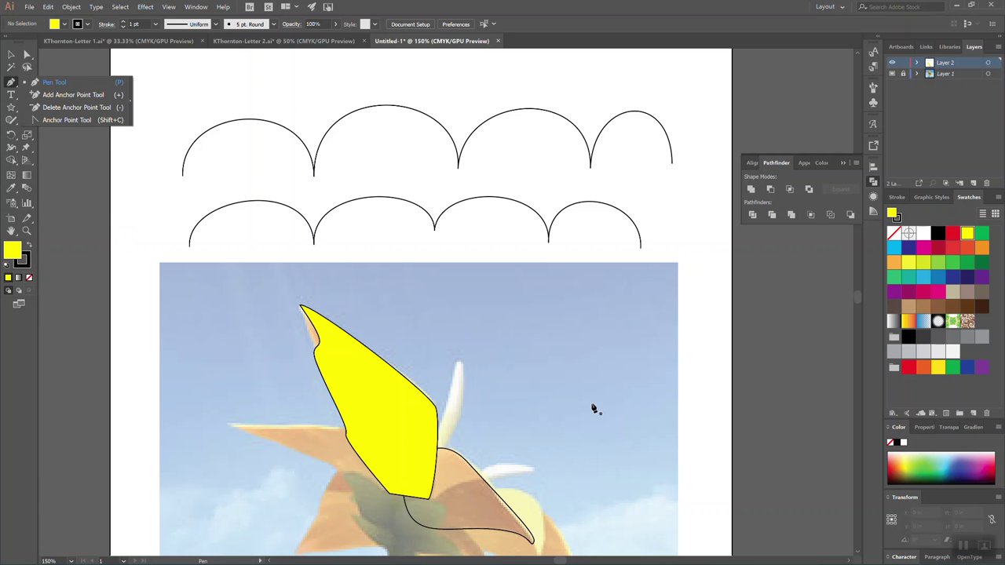
{"action": "scroll", "coordinate": [540, 400], "scroll_direction": "down", "scroll_amount": 2}
{"action": "scroll", "coordinate": [541, 401], "scroll_direction": "up", "scroll_amount": 4}
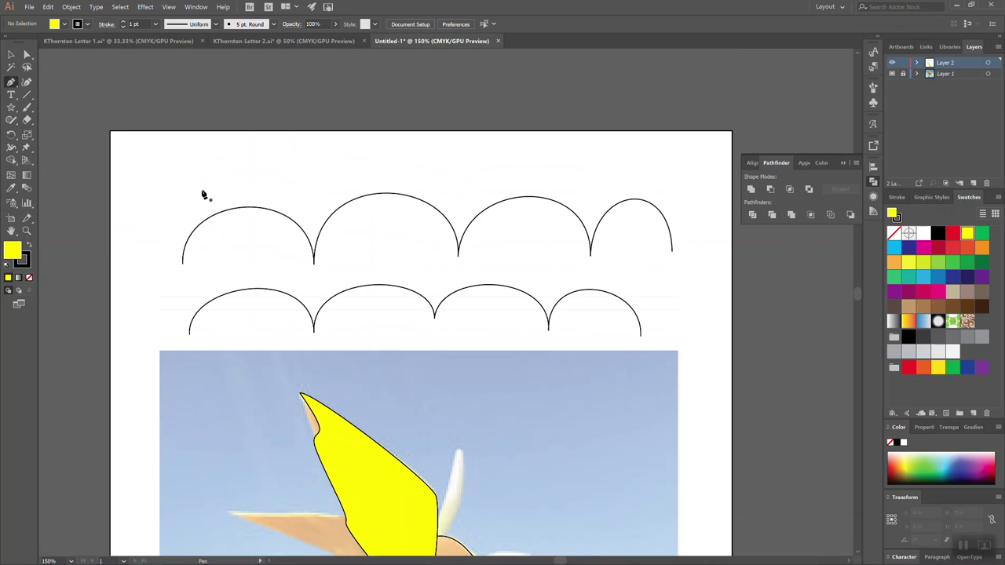
{"action": "left_click_drag", "start_coordinate": [191, 193], "coordinate": [191, 141]}
{"action": "left_click_drag", "start_coordinate": [306, 190], "coordinate": [309, 262]}
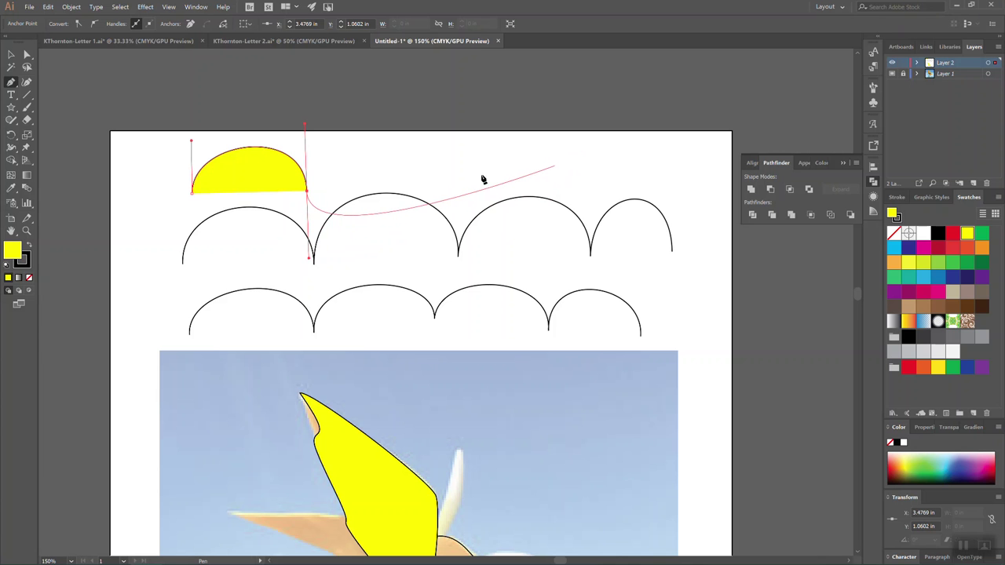
{"action": "left_click", "coordinate": [307, 193]}
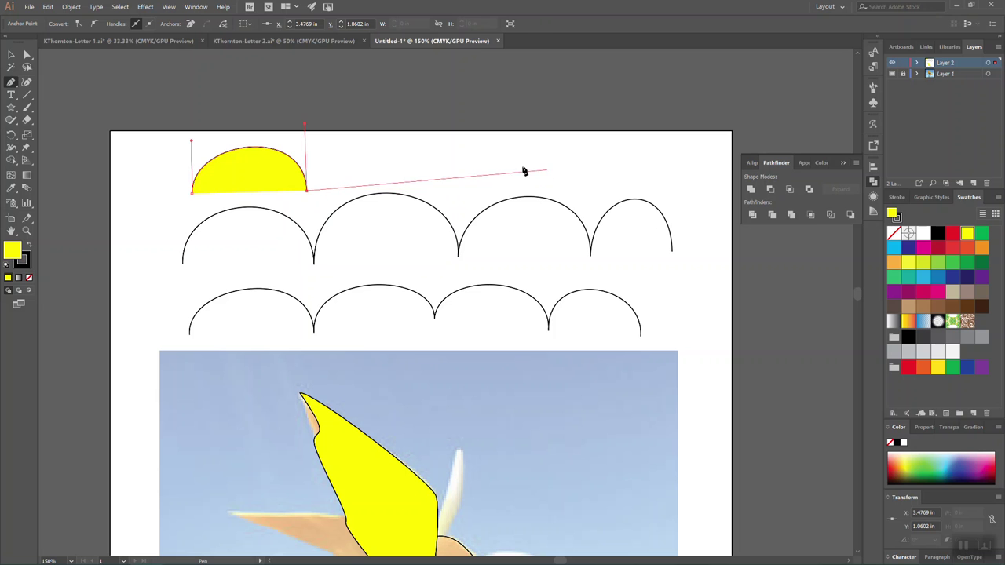
Step: Continue the path from the arch's end with four straight segments that form a zigzag
{"action": "left_click", "coordinate": [454, 152]}
{"action": "left_click", "coordinate": [478, 187]}
{"action": "left_click", "coordinate": [516, 151]}
{"action": "left_click", "coordinate": [535, 187]}
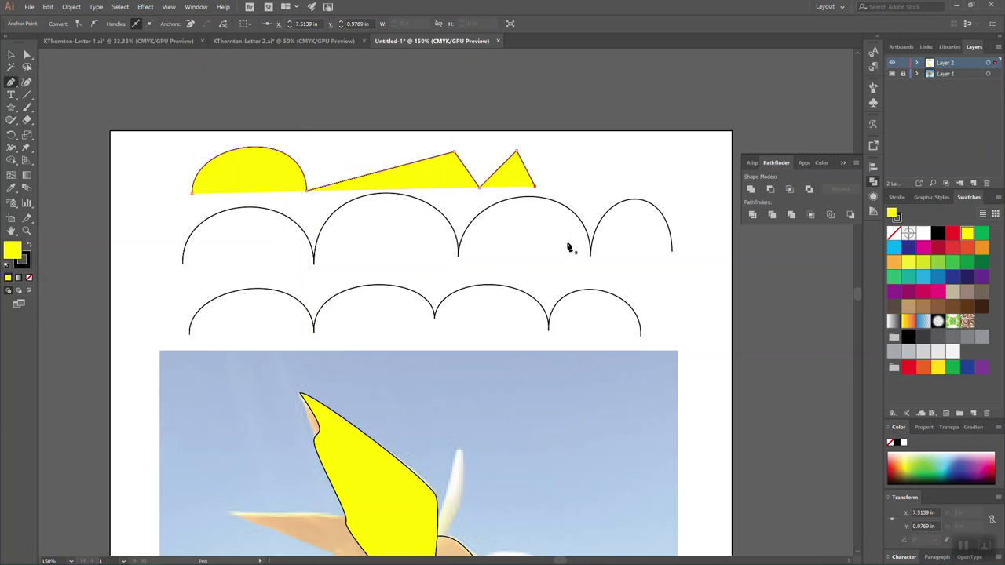
Step: Draw a near-horizontal straight line over the sky, pull an upward handle from its end anchor, add an arch and deselect the path
{"action": "scroll", "coordinate": [430, 271], "scroll_direction": "down", "scroll_amount": 3}
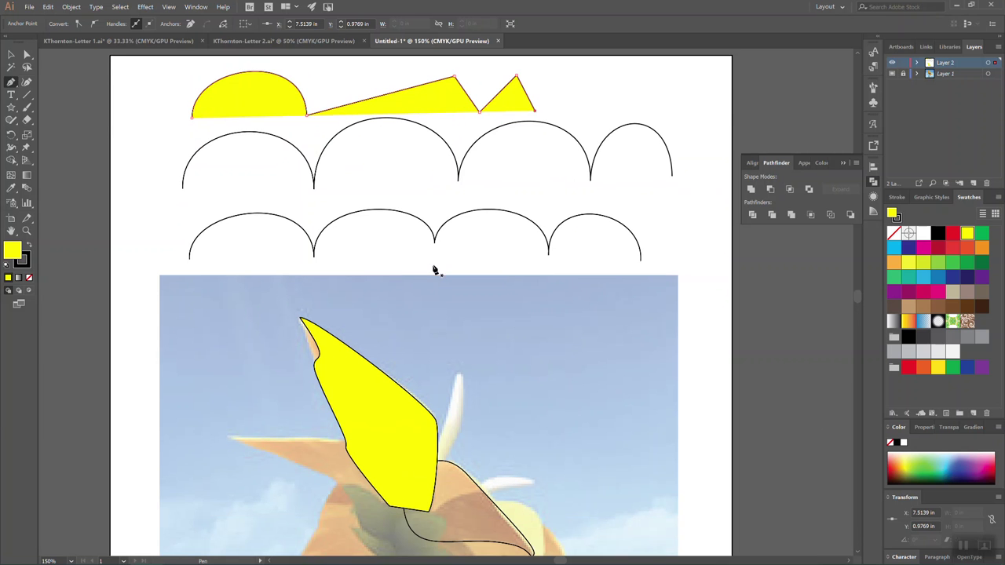
{"action": "left_click", "coordinate": [413, 312]}
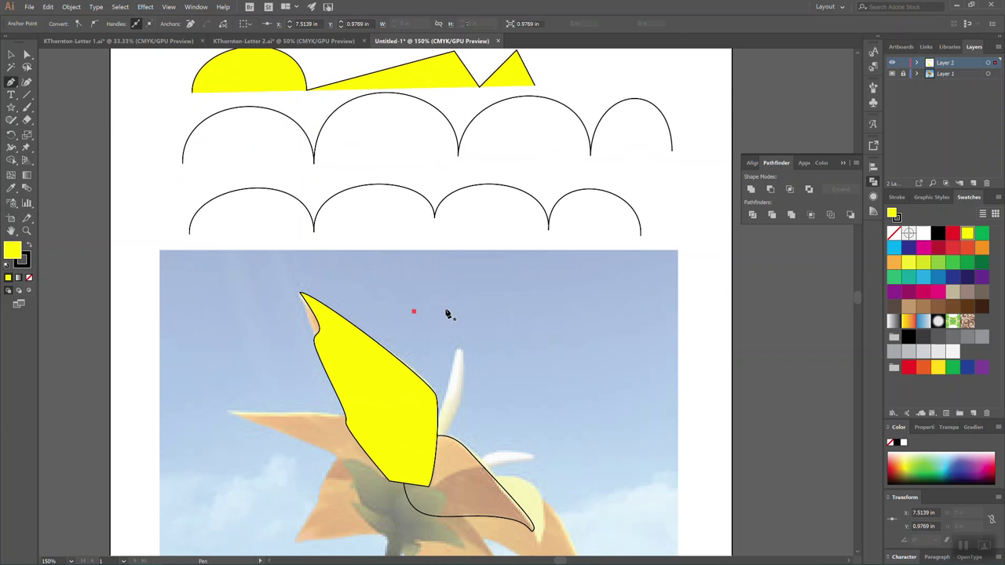
{"action": "left_click", "coordinate": [567, 309]}
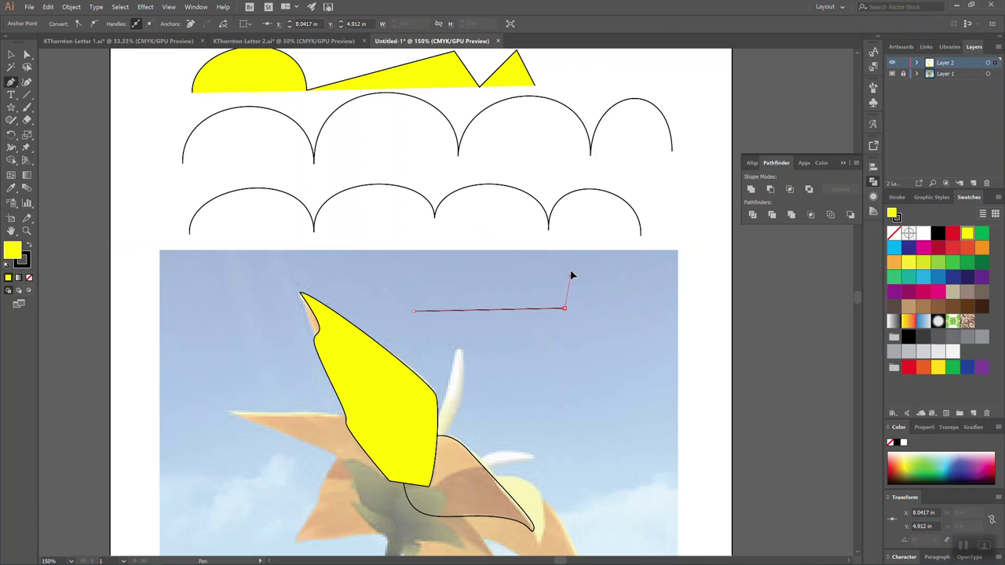
{"action": "left_click_drag", "start_coordinate": [570, 265], "coordinate": [566, 252]}
{"action": "left_click_drag", "start_coordinate": [642, 309], "coordinate": [640, 350]}
{"action": "key", "text": "v"}
{"action": "left_click", "coordinate": [695, 324]}
Step: Add an anchor point along the right petal's unfilled outer edge and move it slightly inward to follow the template
{"action": "scroll", "coordinate": [697, 318], "scroll_direction": "down", "scroll_amount": 2}
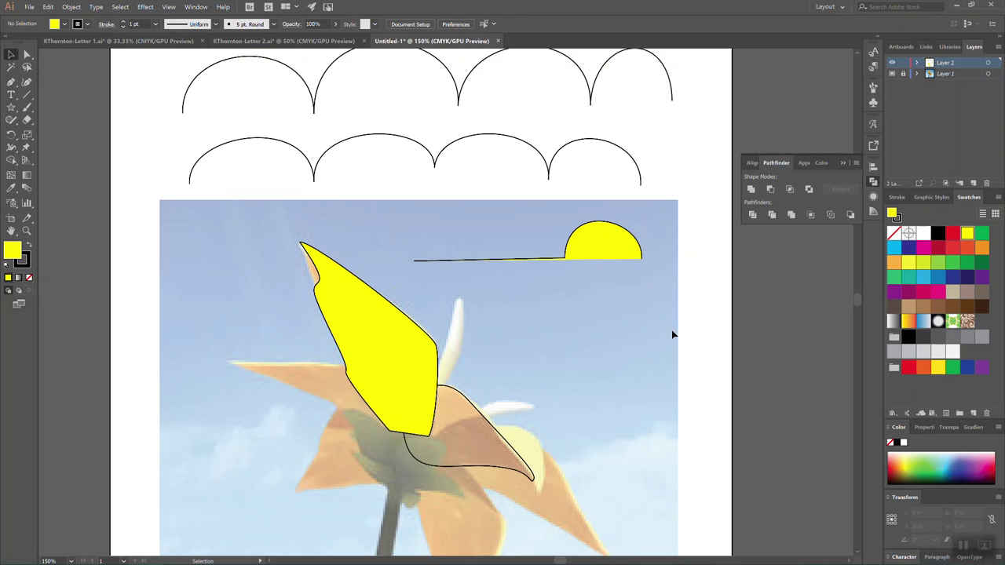
{"action": "scroll", "coordinate": [665, 329], "scroll_direction": "down", "scroll_amount": 2}
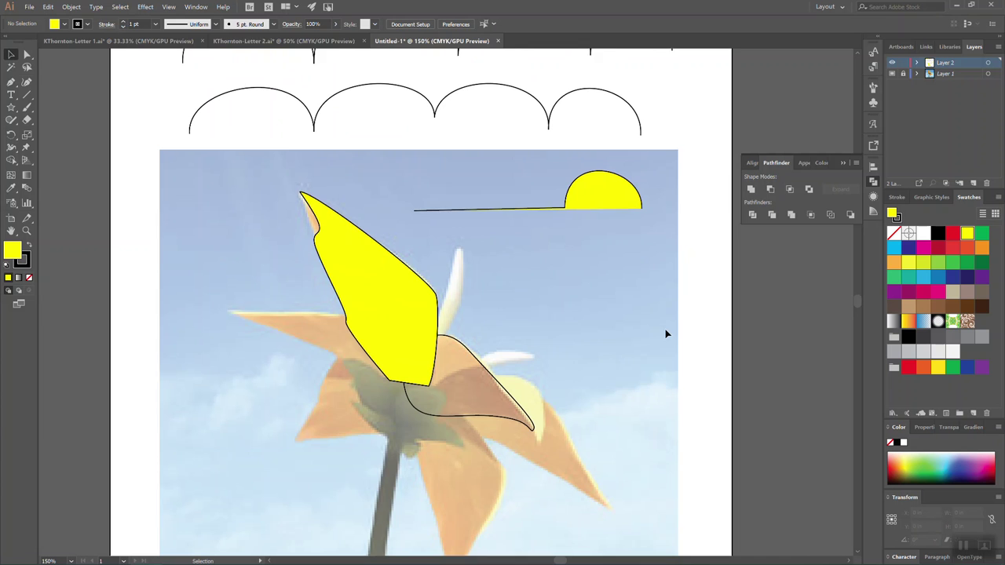
{"action": "scroll", "coordinate": [656, 322], "scroll_direction": "up", "scroll_amount": 4}
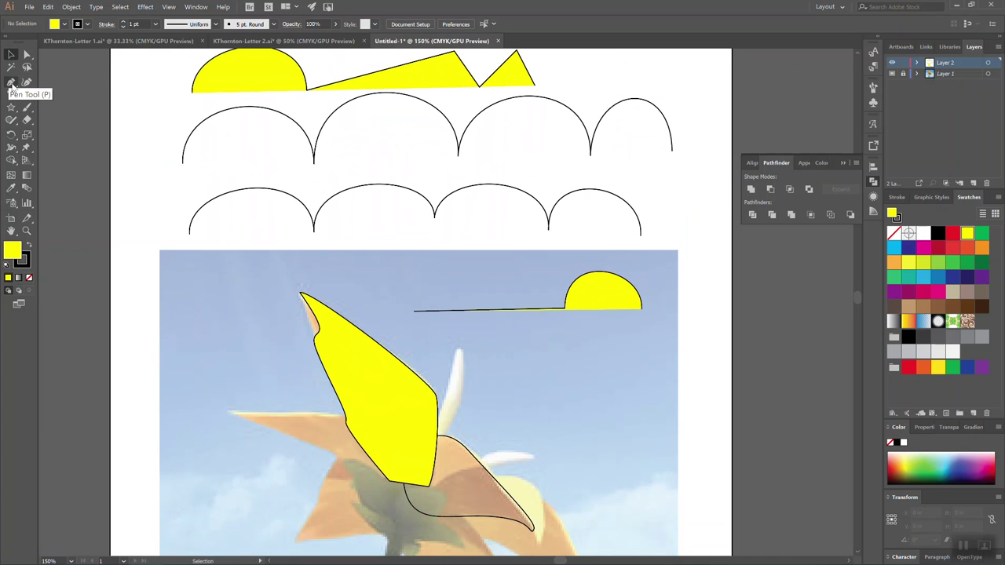
{"action": "left_click_drag", "start_coordinate": [11, 84], "coordinate": [80, 116]}
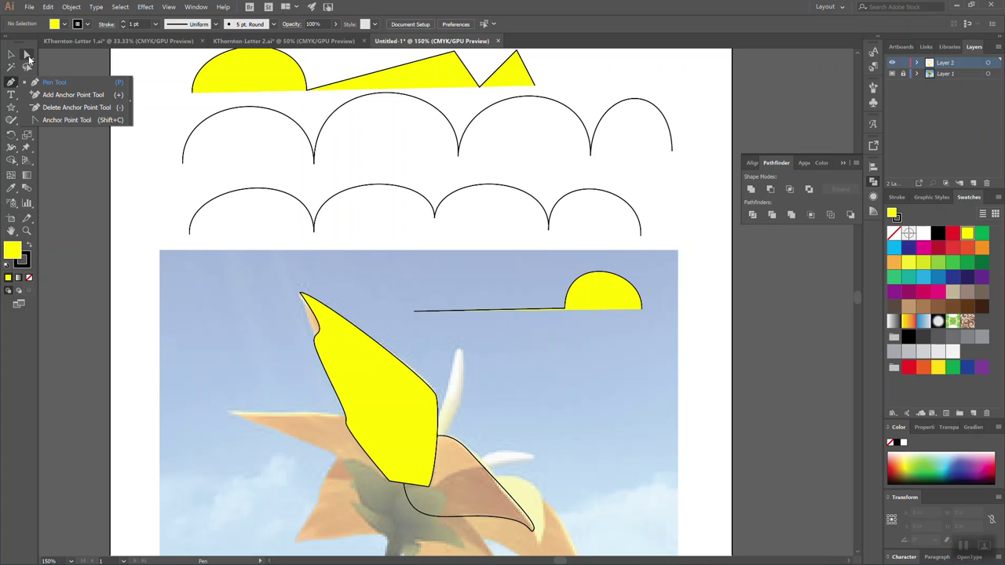
{"action": "left_click", "coordinate": [72, 95]}
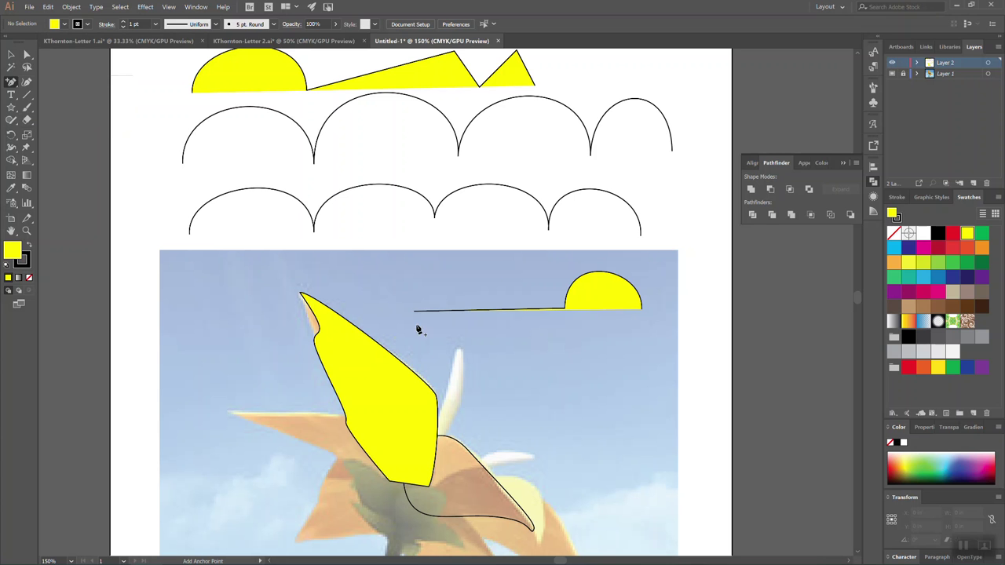
{"action": "scroll", "coordinate": [510, 459], "scroll_direction": "down", "scroll_amount": 3}
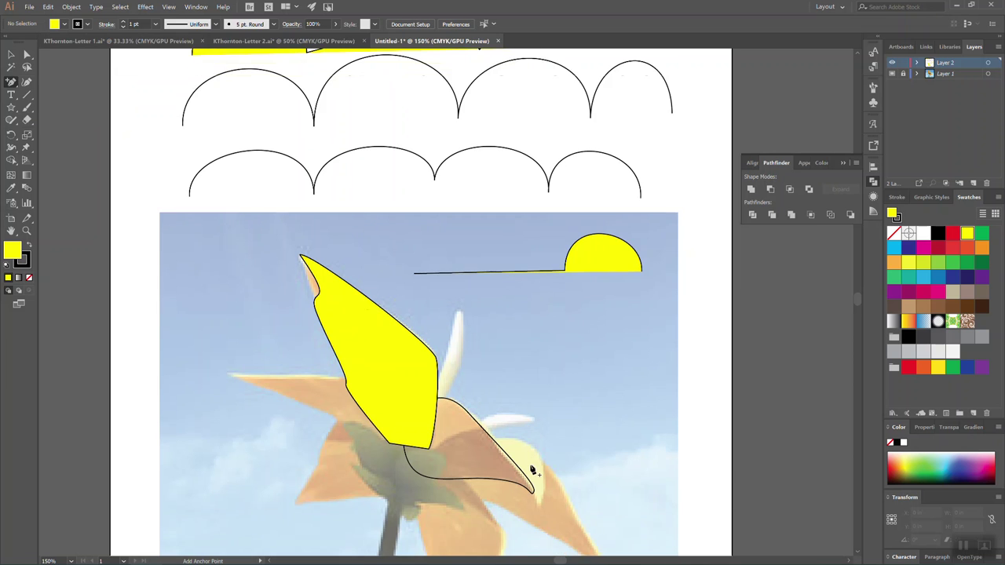
{"action": "key", "text": "ctrl+plus"}
{"action": "key", "text": "ctrl+plus"}
{"action": "scroll", "coordinate": [556, 476], "scroll_direction": "down", "scroll_amount": 4}
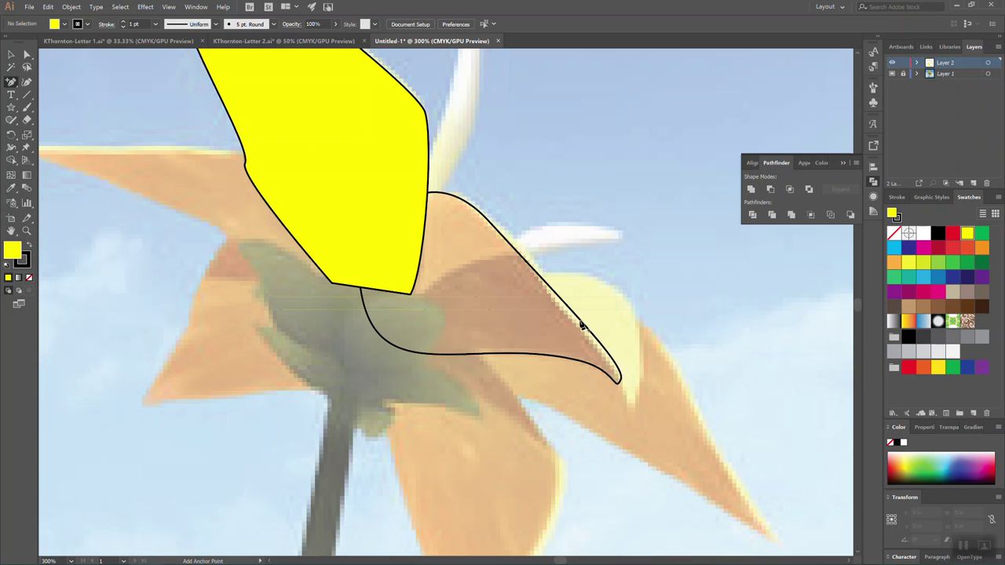
{"action": "left_click", "coordinate": [581, 322]}
{"action": "left_click", "coordinate": [27, 54]}
{"action": "left_click_drag", "start_coordinate": [580, 319], "coordinate": [607, 331]}
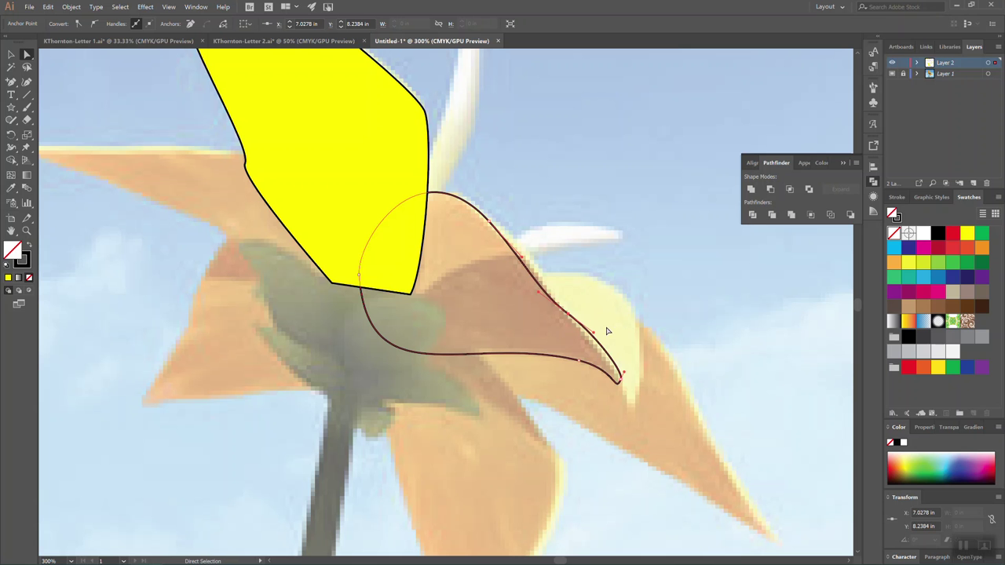
Step: Select the yellow upper petal and pull its right shoulder anchor's upper handle upward to round the right edge
{"action": "scroll", "coordinate": [574, 281], "scroll_direction": "up", "scroll_amount": 5}
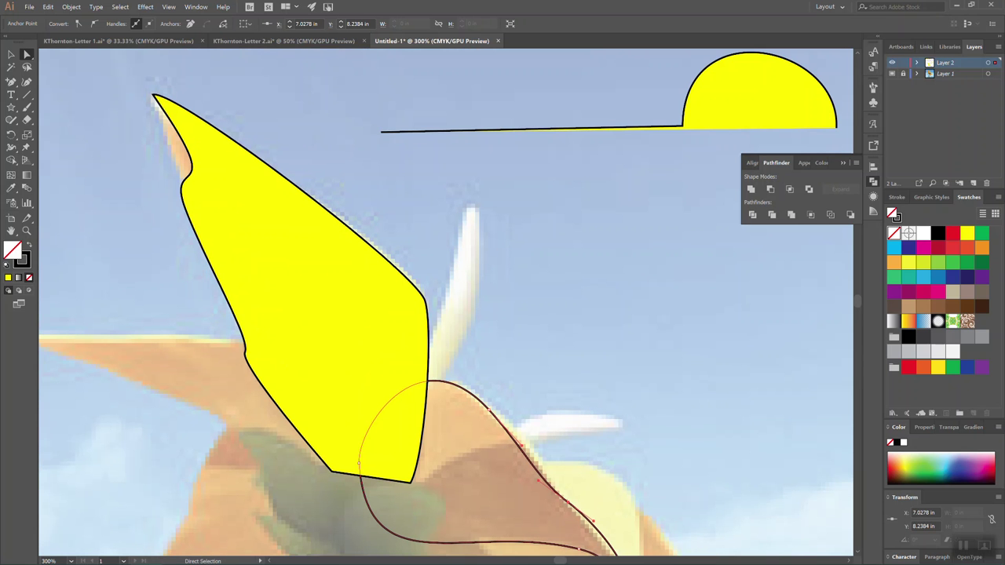
{"action": "left_click", "coordinate": [13, 84]}
{"action": "left_click_drag", "start_coordinate": [12, 85], "coordinate": [58, 107]}
{"action": "key", "text": "v"}
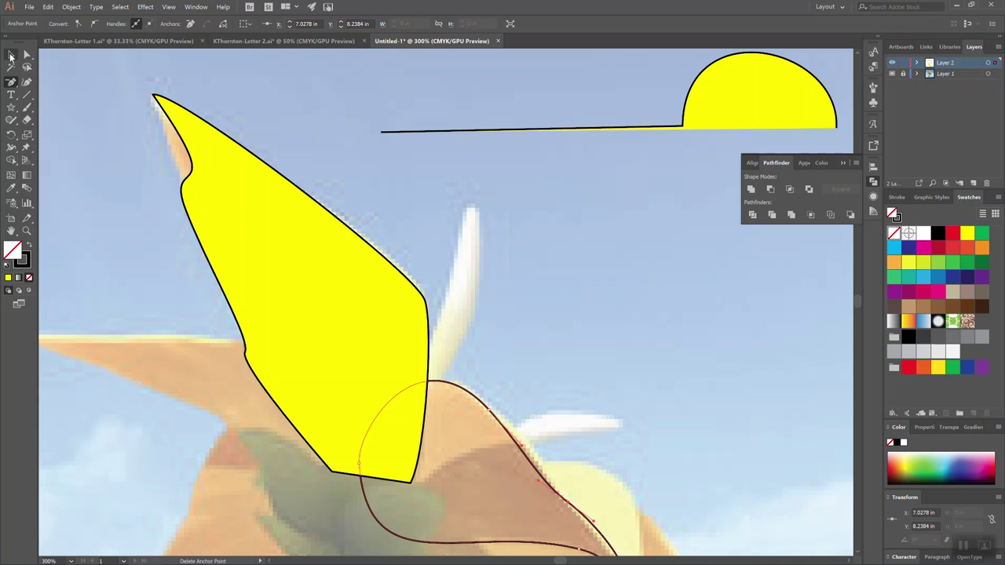
{"action": "left_click", "coordinate": [309, 288]}
{"action": "scroll", "coordinate": [322, 289], "scroll_direction": "up", "scroll_amount": 1}
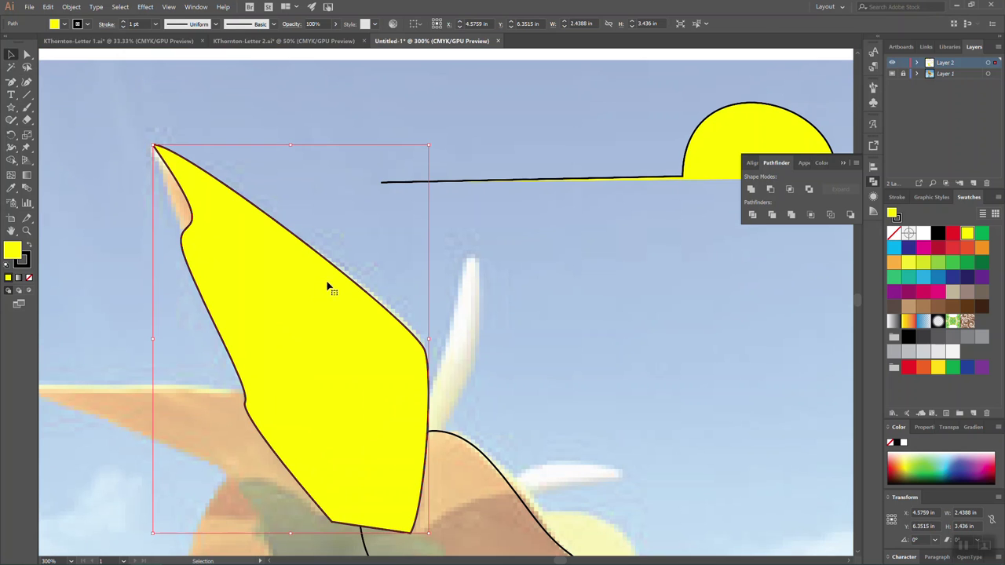
{"action": "left_click", "coordinate": [26, 55]}
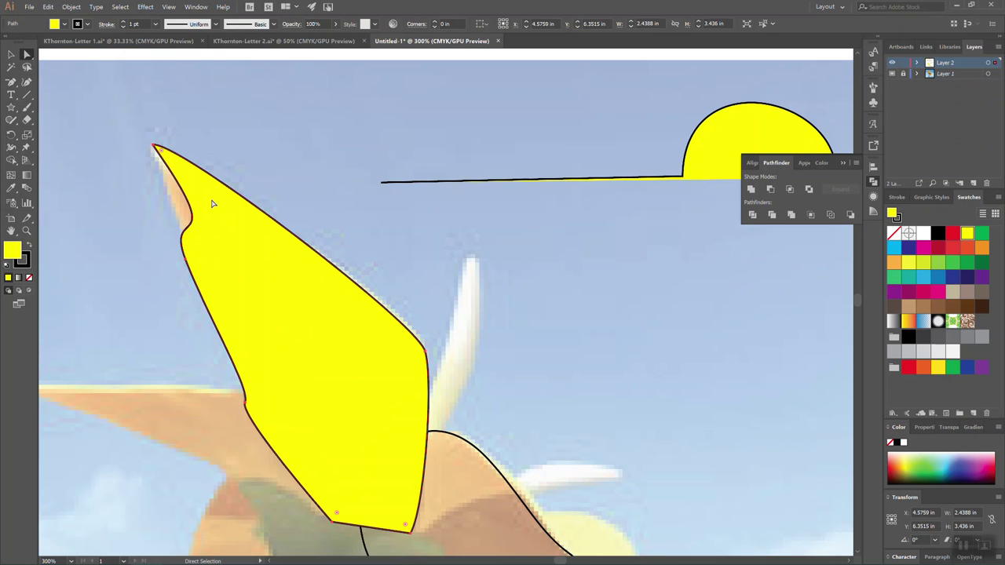
{"action": "left_click", "coordinate": [422, 351]}
{"action": "left_click_drag", "start_coordinate": [417, 325], "coordinate": [400, 286]}
Step: Adjust the direction handles along the upper petal's left edge to smooth the notches below the tip, and deselect it
{"action": "left_click", "coordinate": [185, 260]}
{"action": "left_click_drag", "start_coordinate": [234, 259], "coordinate": [188, 214]}
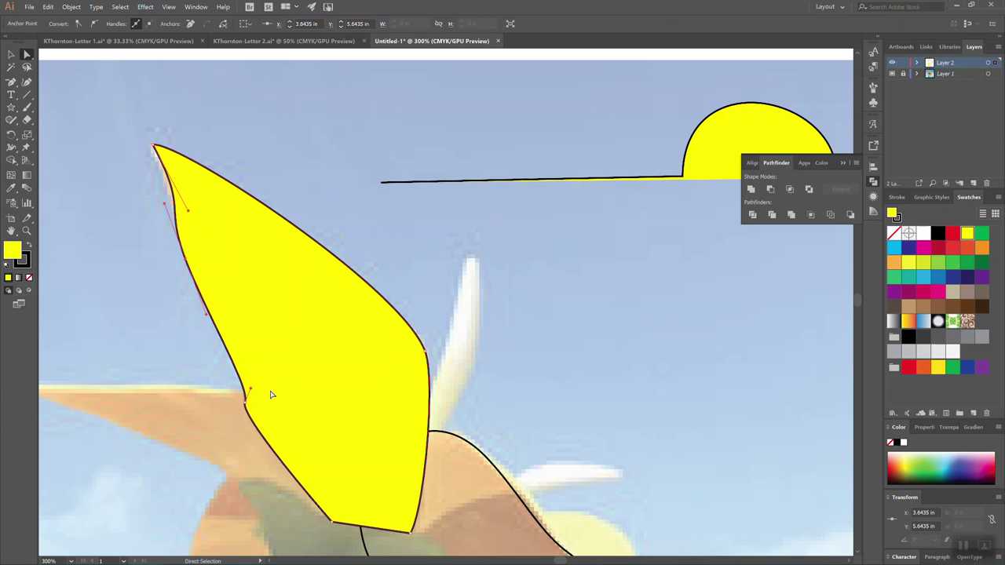
{"action": "left_click_drag", "start_coordinate": [251, 393], "coordinate": [251, 366]}
{"action": "left_click", "coordinate": [191, 327]}
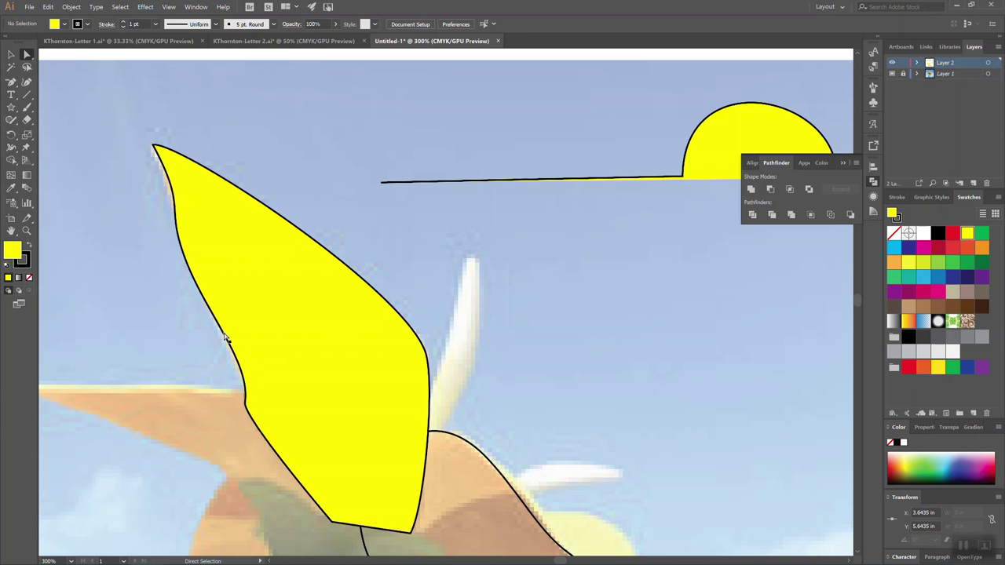
Step: Try deleting the selected anchor at the upper petal's tip outright, and undo the deletion
{"action": "left_click", "coordinate": [153, 146]}
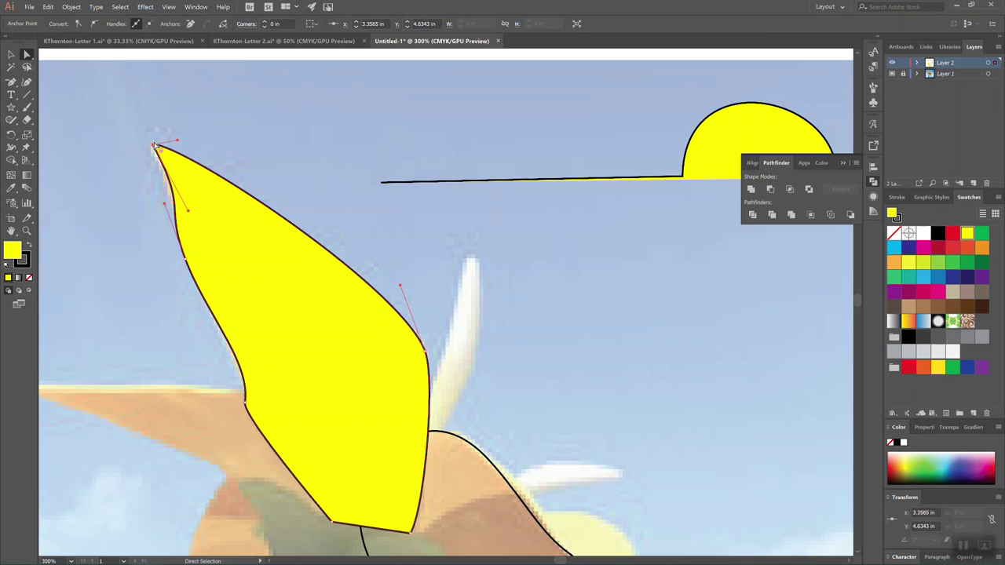
{"action": "key", "text": "Delete"}
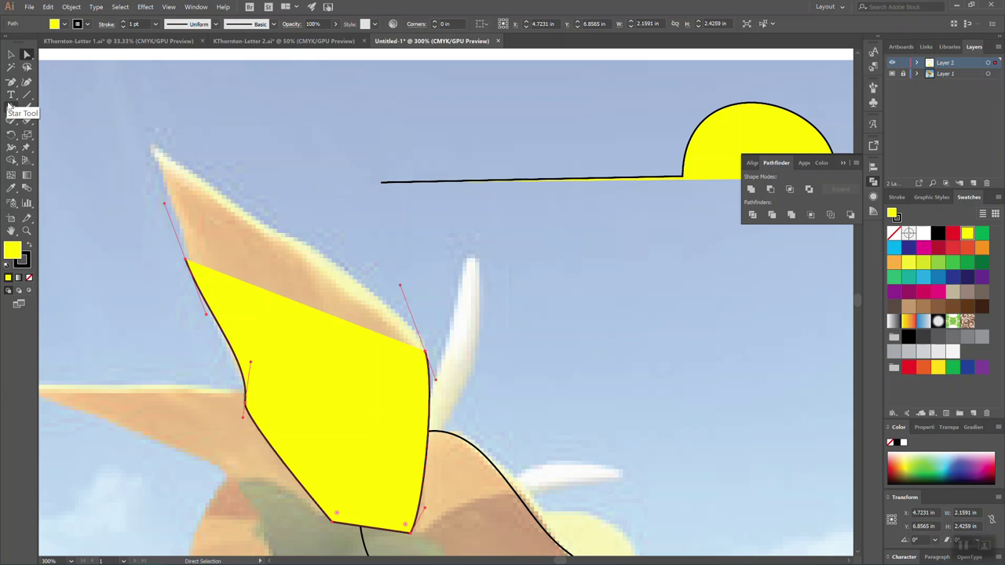
{"action": "key", "text": "ctrl+z"}
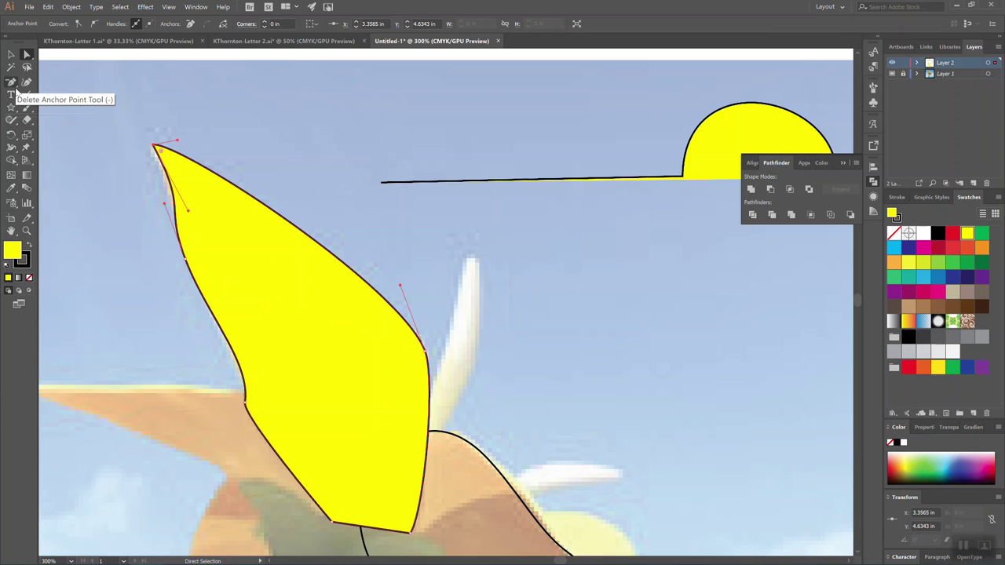
Step: Remove the upper petal's tip anchor with the Delete Anchor Point tool so the path stays closed, and deselect the petal
{"action": "left_click", "coordinate": [10, 83]}
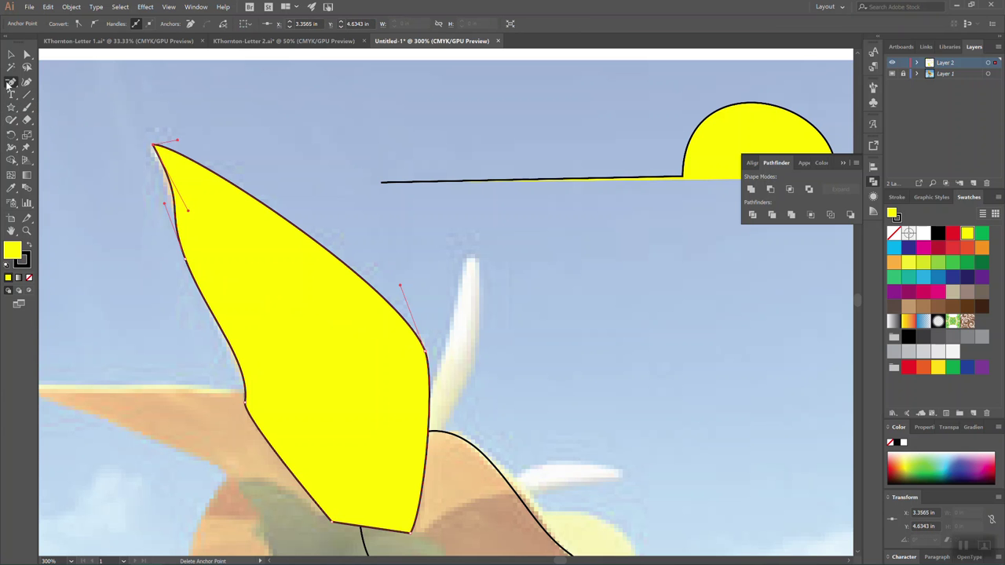
{"action": "left_click", "coordinate": [155, 148]}
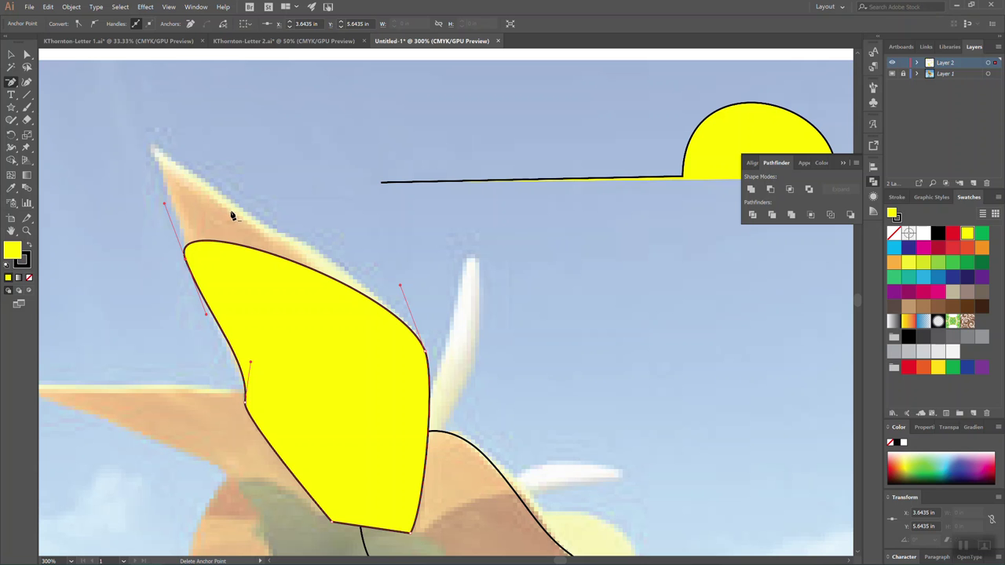
{"action": "key", "text": "v"}
{"action": "left_click", "coordinate": [471, 336]}
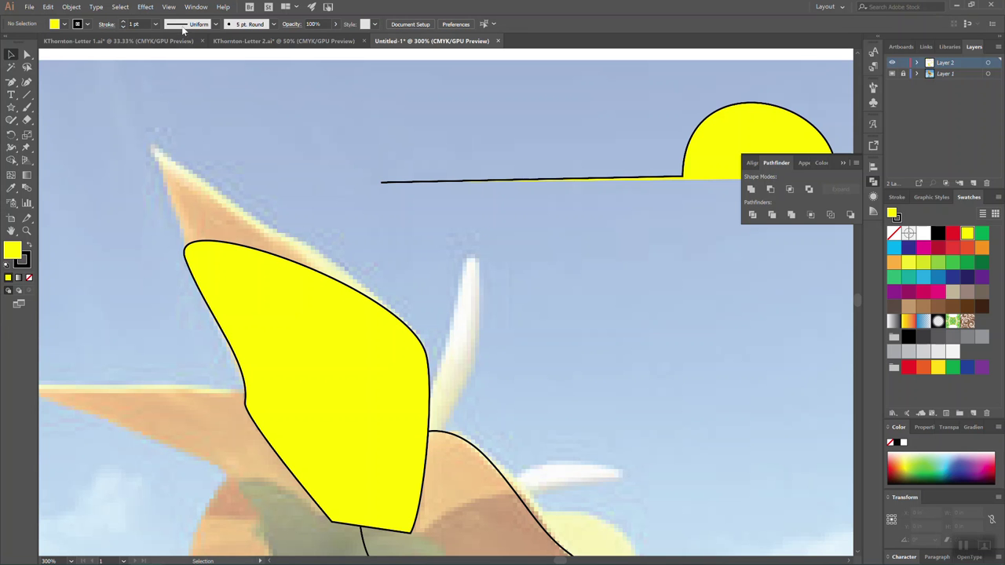
{"action": "key", "text": "alt+z"}
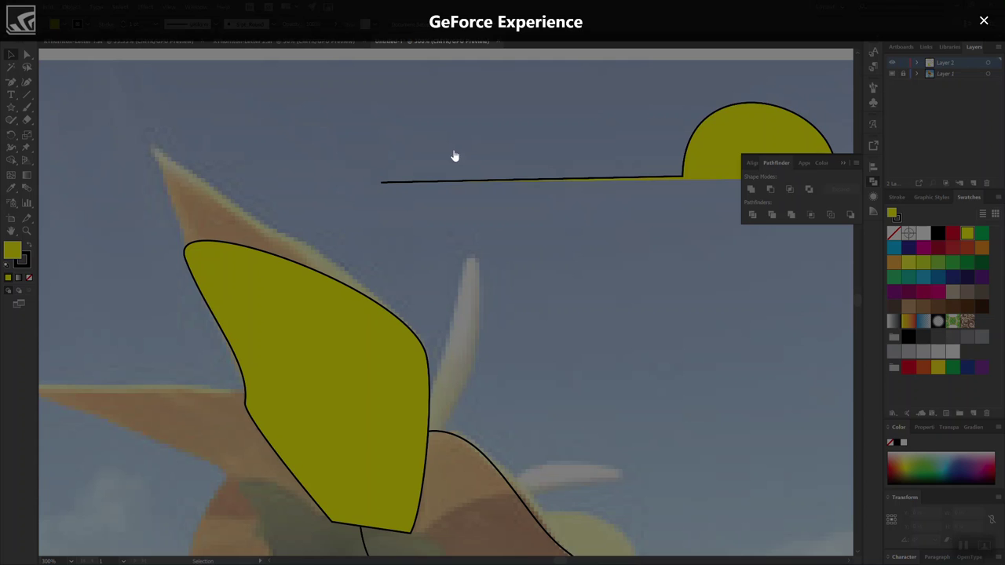
{"action": "key", "text": "alt+z"}
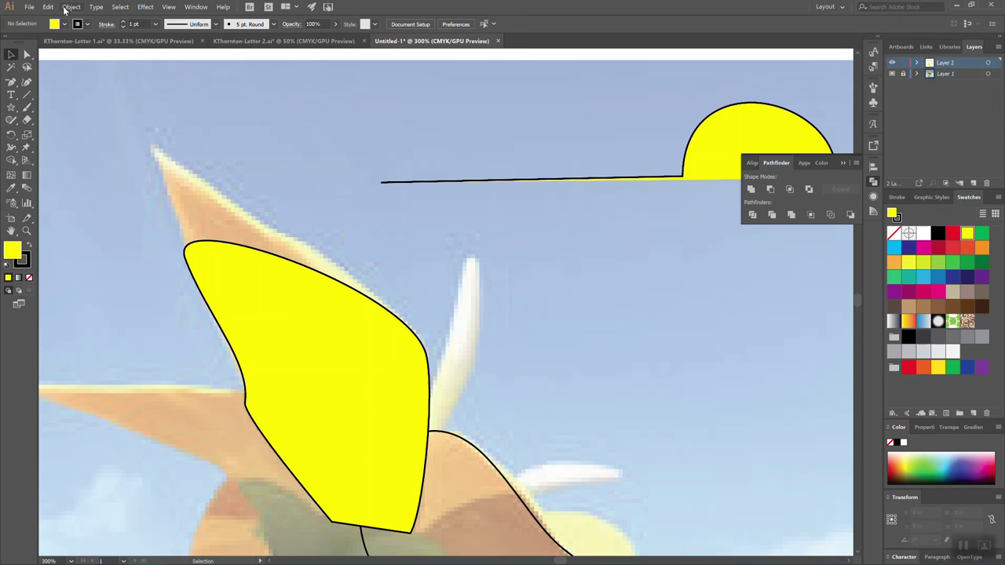
{"action": "key", "text": "ctrl+minus"}
{"action": "key", "text": "ctrl+minus"}
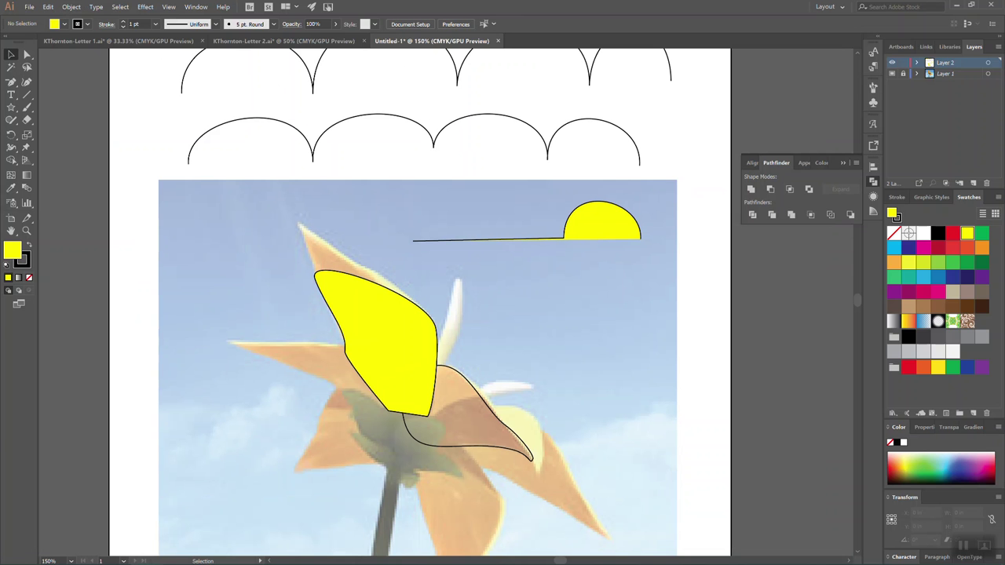
Step: Switch to Chrome, view the September 13, Class 2 resources on the Moodle course page, and return to Illustrator
{"action": "mouse_move", "coordinate": [54, 547]}
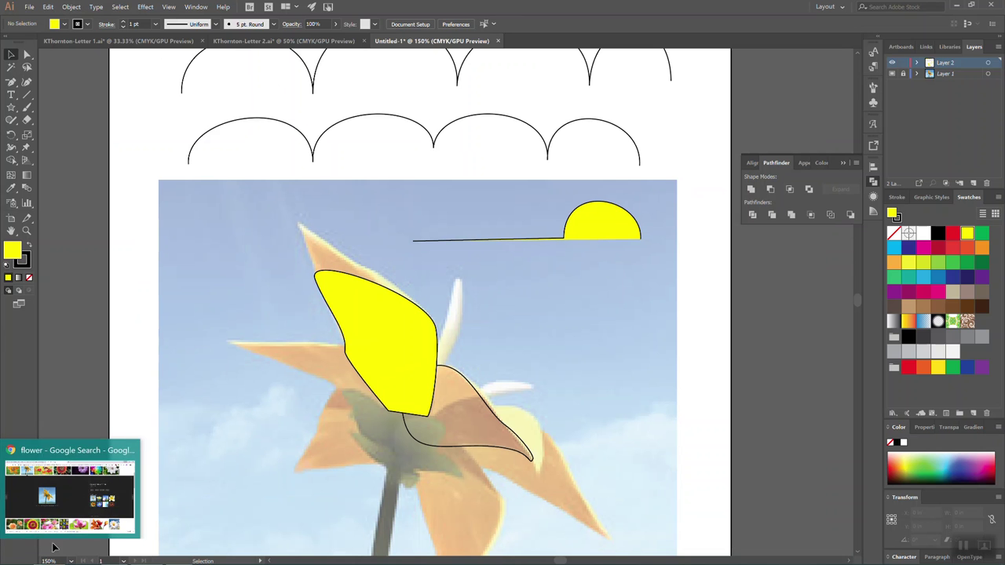
{"action": "left_click", "coordinate": [66, 504]}
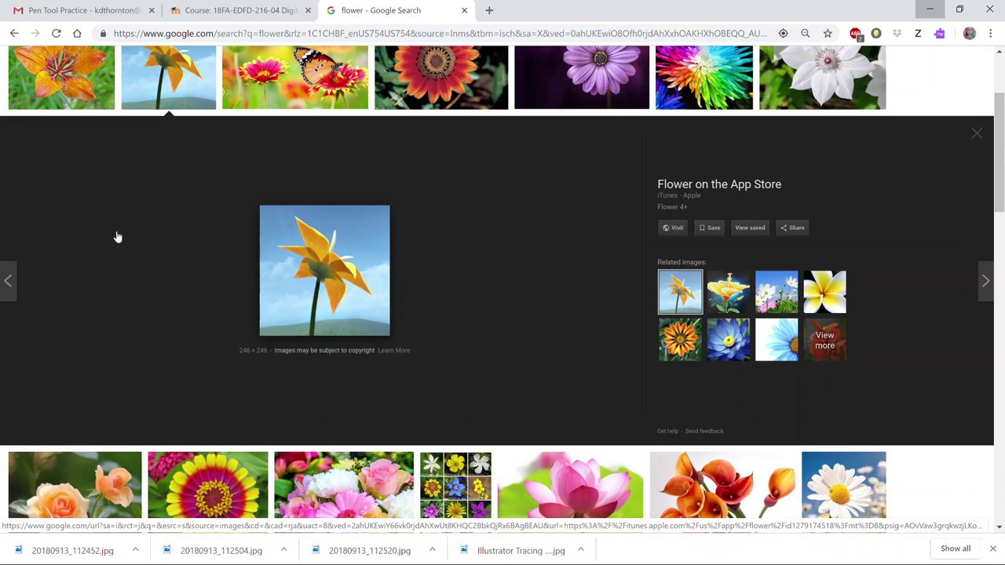
{"action": "left_click", "coordinate": [239, 11]}
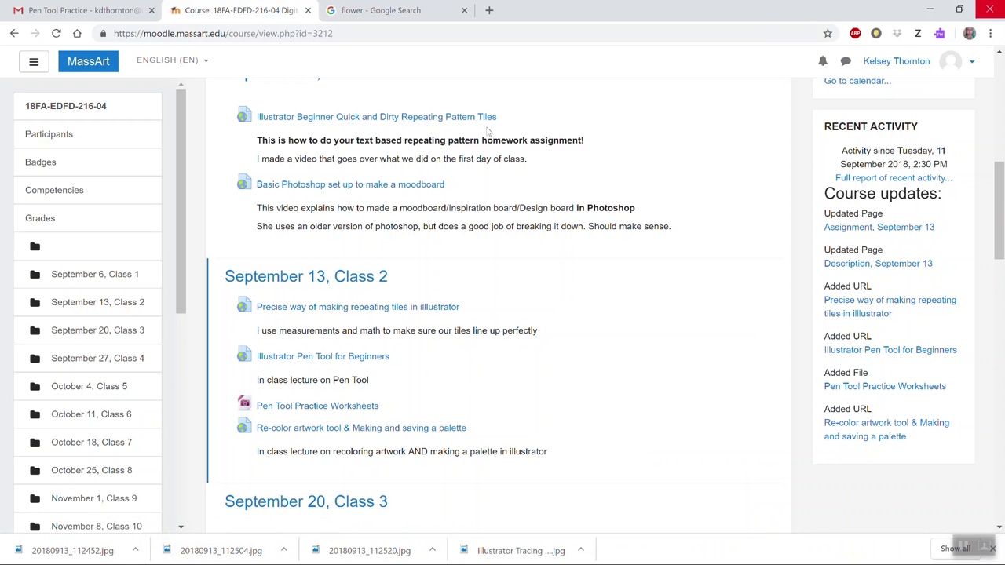
{"action": "left_click", "coordinate": [930, 9]}
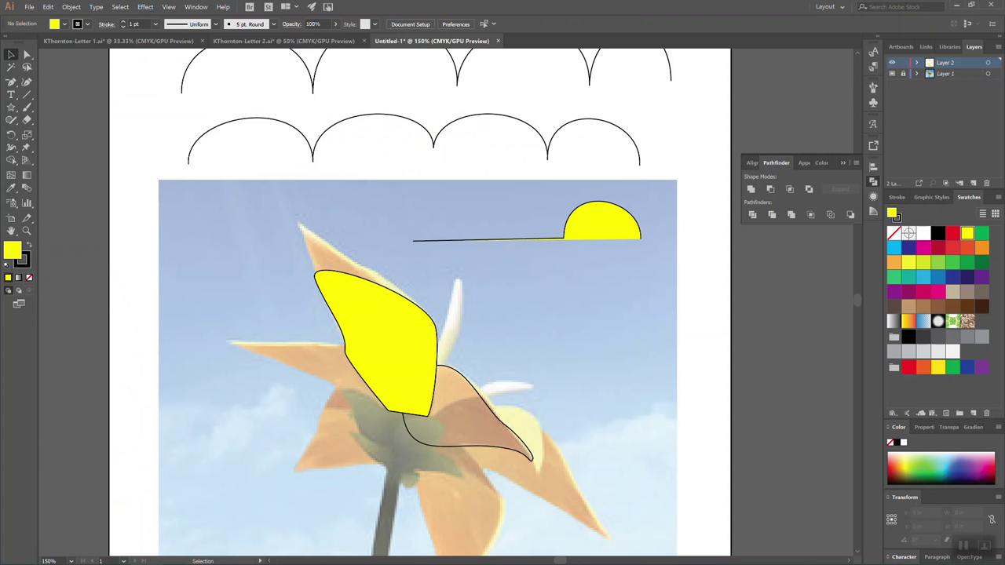
Step: Create a new blank portrait document for the tracing worksheet
{"action": "left_click", "coordinate": [29, 6]}
{"action": "left_click", "coordinate": [47, 16]}
{"action": "left_click", "coordinate": [531, 332]}
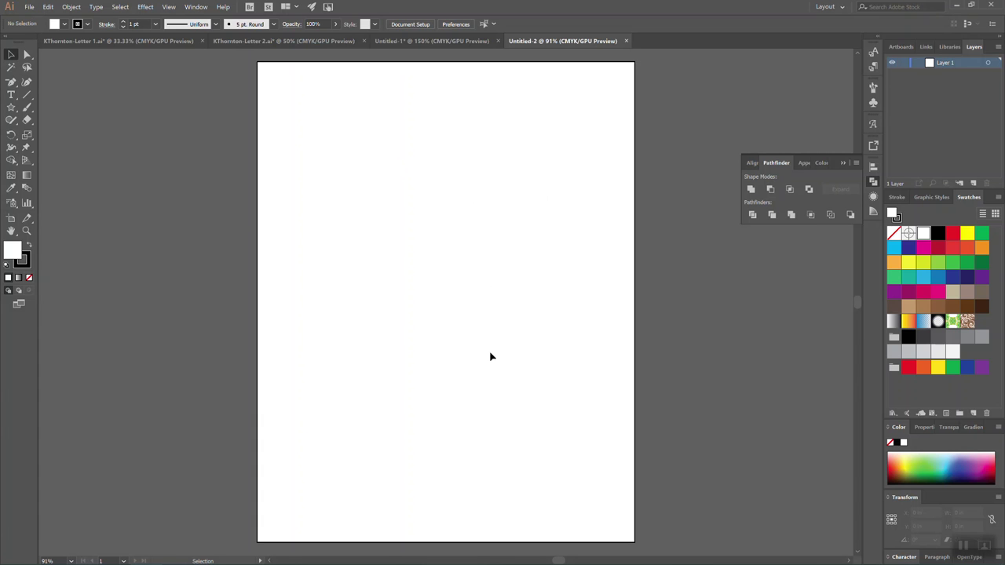
{"action": "left_click", "coordinate": [29, 7]}
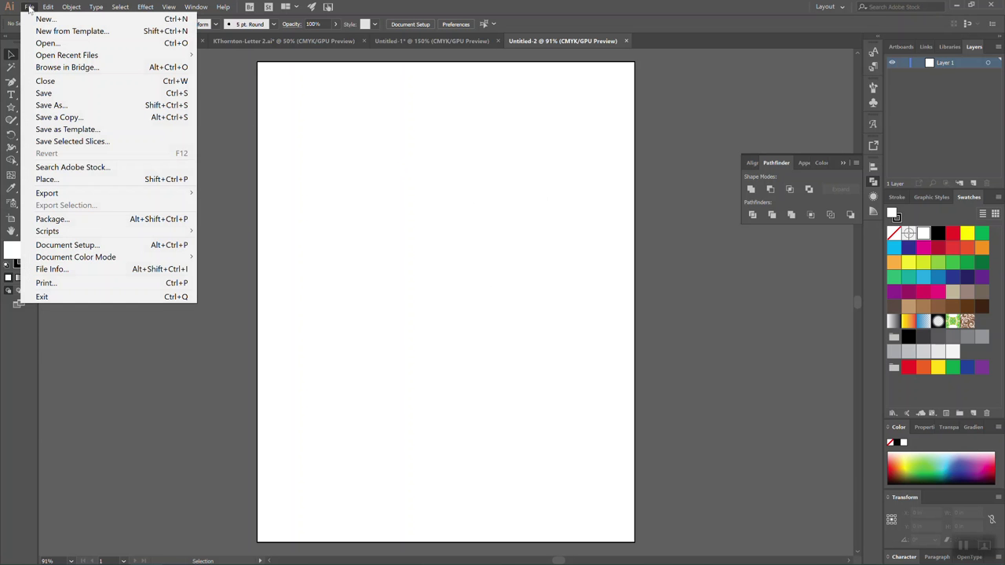
{"action": "left_click", "coordinate": [71, 179]}
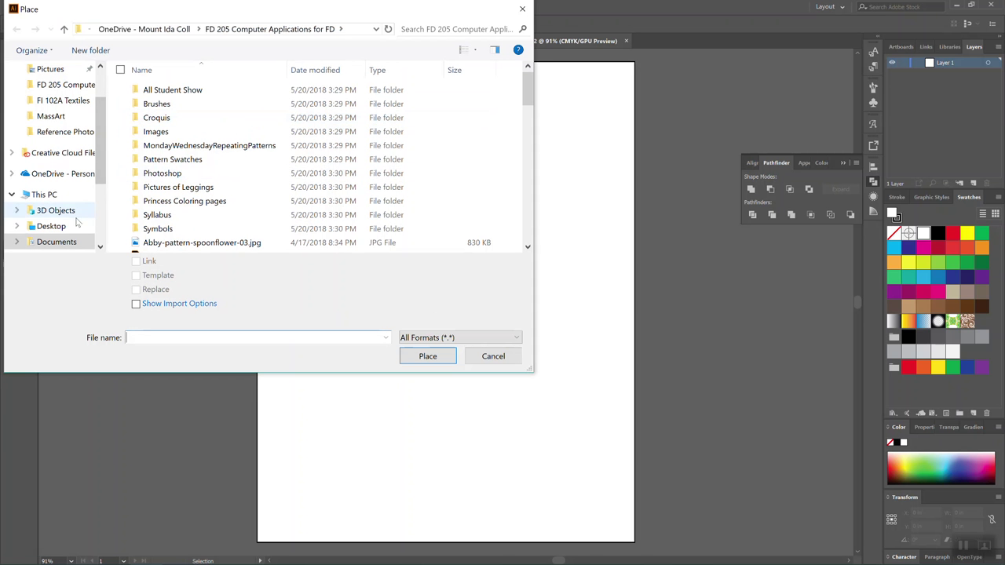
{"action": "left_click_drag", "start_coordinate": [98, 162], "coordinate": [102, 141]}
{"action": "left_click", "coordinate": [59, 95]}
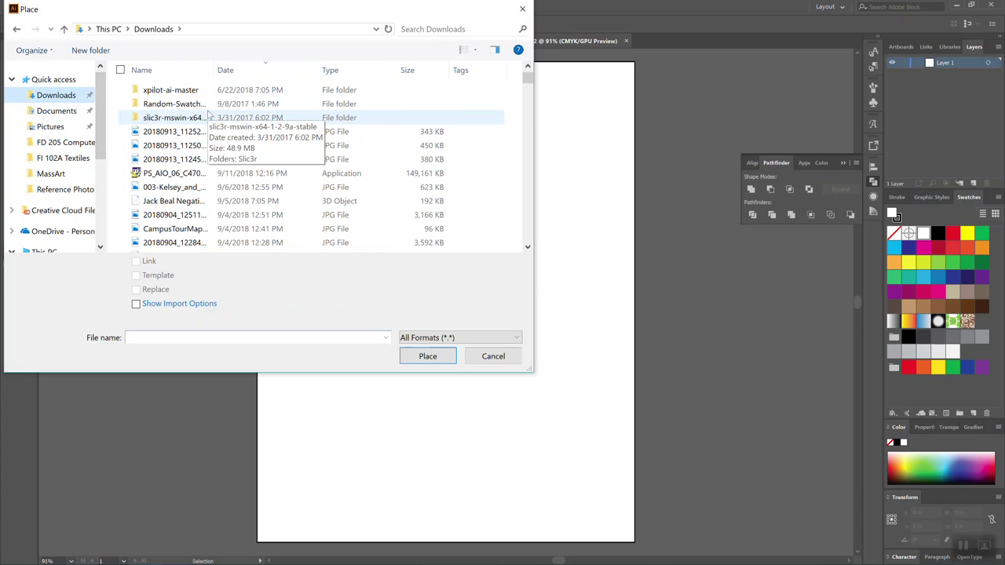
{"action": "left_click", "coordinate": [175, 132]}
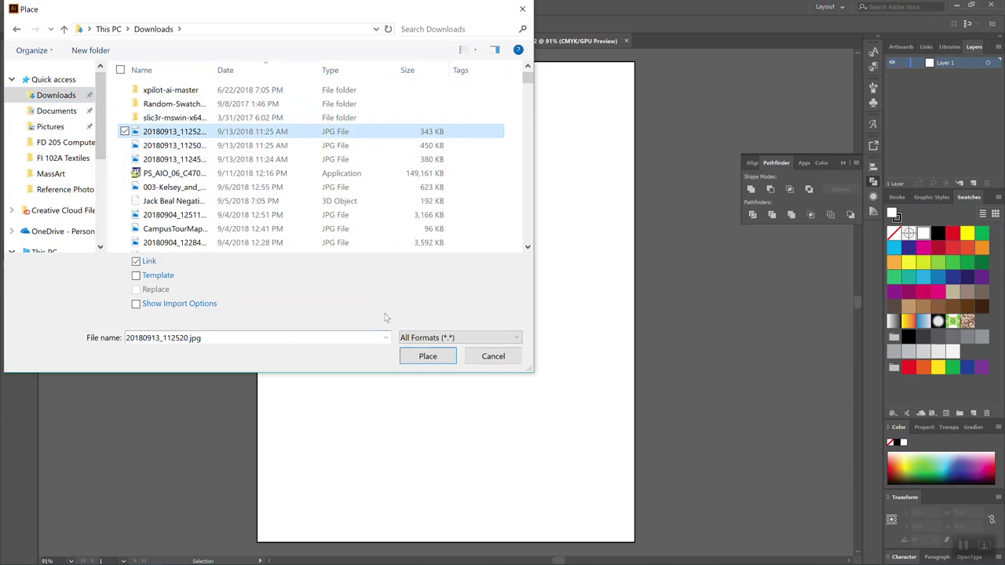
{"action": "left_click", "coordinate": [428, 357]}
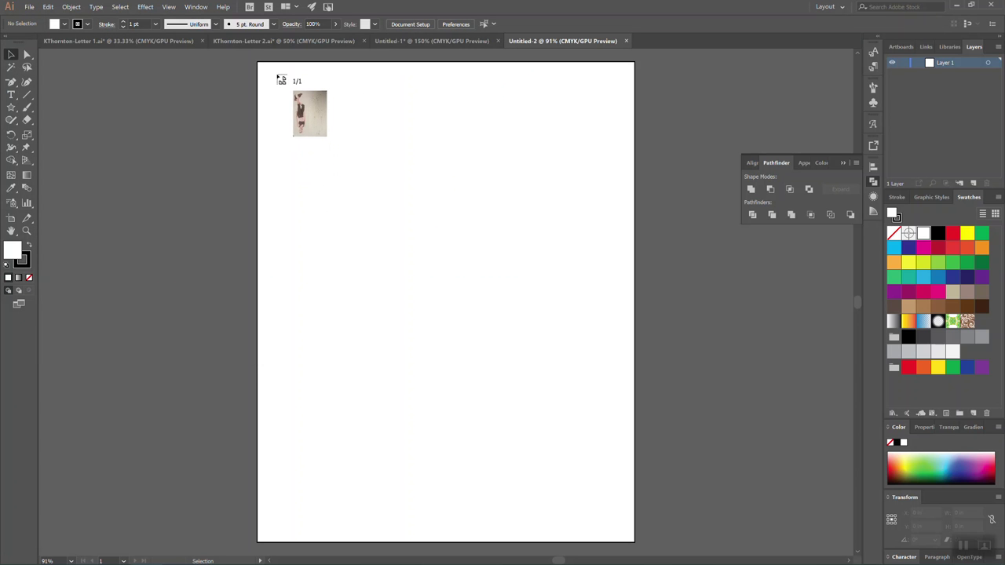
{"action": "key", "text": "Escape"}
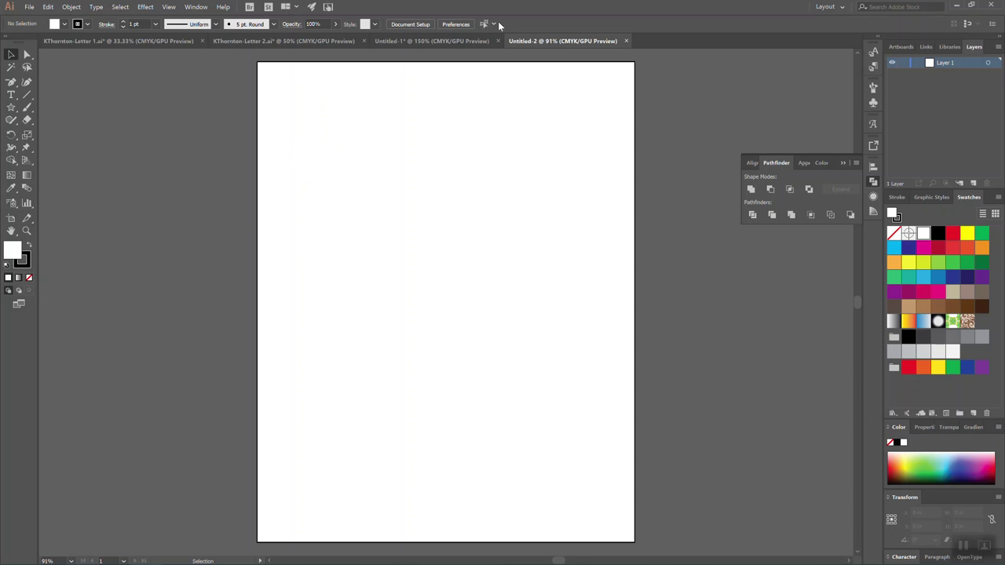
Step: Place Illustrator Tracing Worksheet.jpg from the FD 205 Computer Applications for FD folder near the page's upper-left corner
{"action": "left_click", "coordinate": [29, 6]}
{"action": "left_click", "coordinate": [75, 177]}
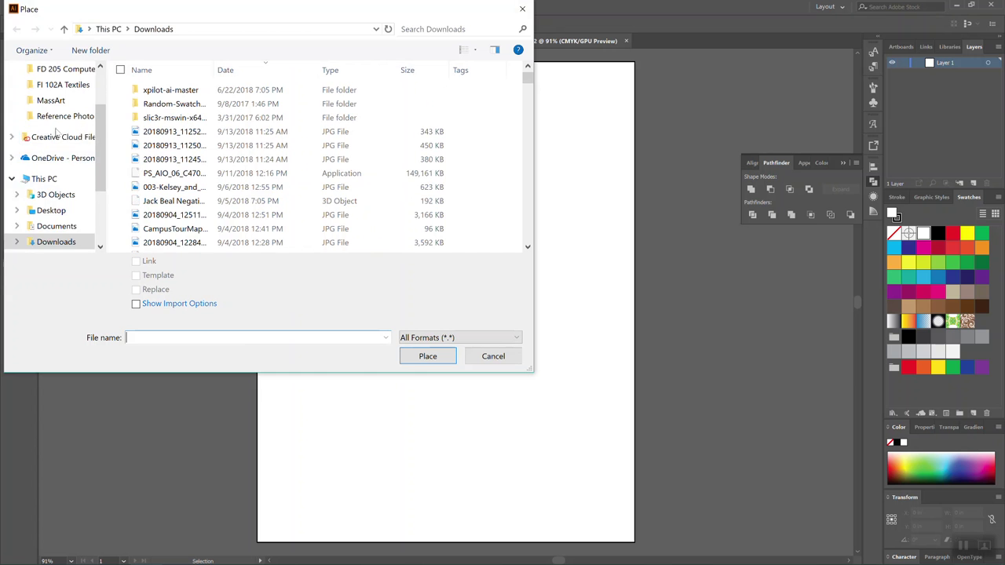
{"action": "scroll", "coordinate": [57, 134], "scroll_direction": "up", "scroll_amount": 1}
{"action": "left_click", "coordinate": [60, 116]}
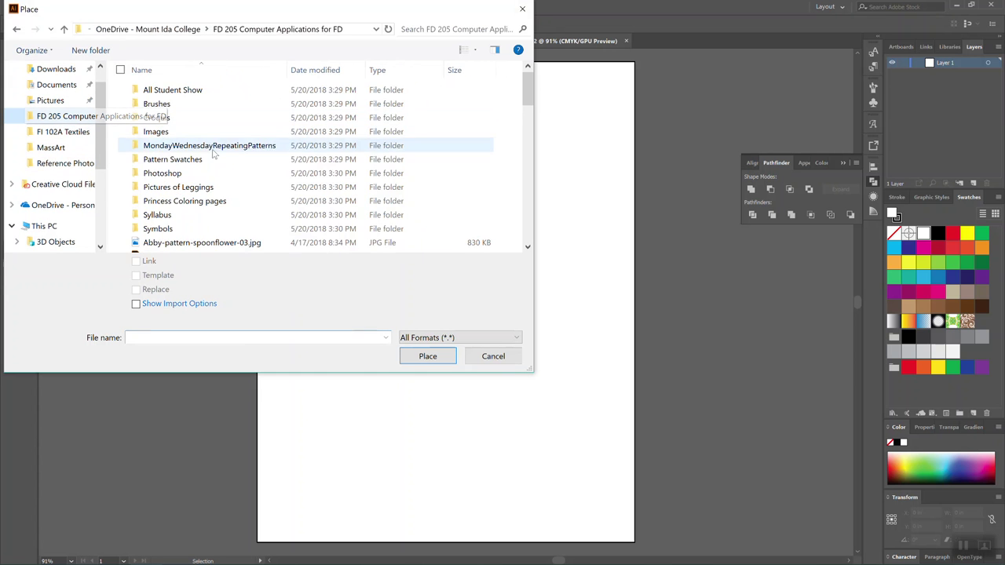
{"action": "scroll", "coordinate": [230, 159], "scroll_direction": "down", "scroll_amount": 5}
{"action": "scroll", "coordinate": [230, 159], "scroll_direction": "down", "scroll_amount": 3}
{"action": "scroll", "coordinate": [240, 165], "scroll_direction": "down", "scroll_amount": 1}
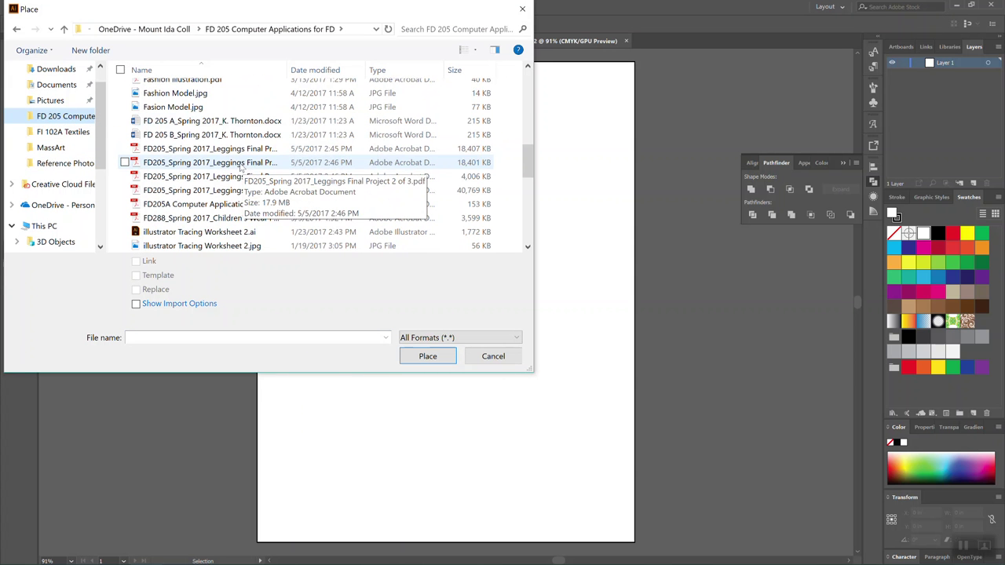
{"action": "scroll", "coordinate": [219, 120], "scroll_direction": "down", "scroll_amount": 4}
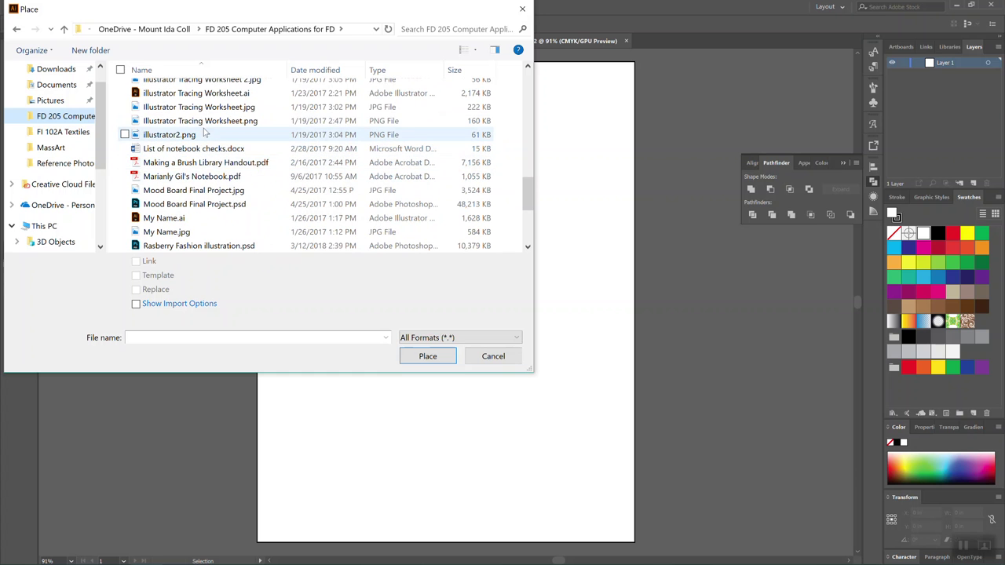
{"action": "double_click", "coordinate": [193, 107]}
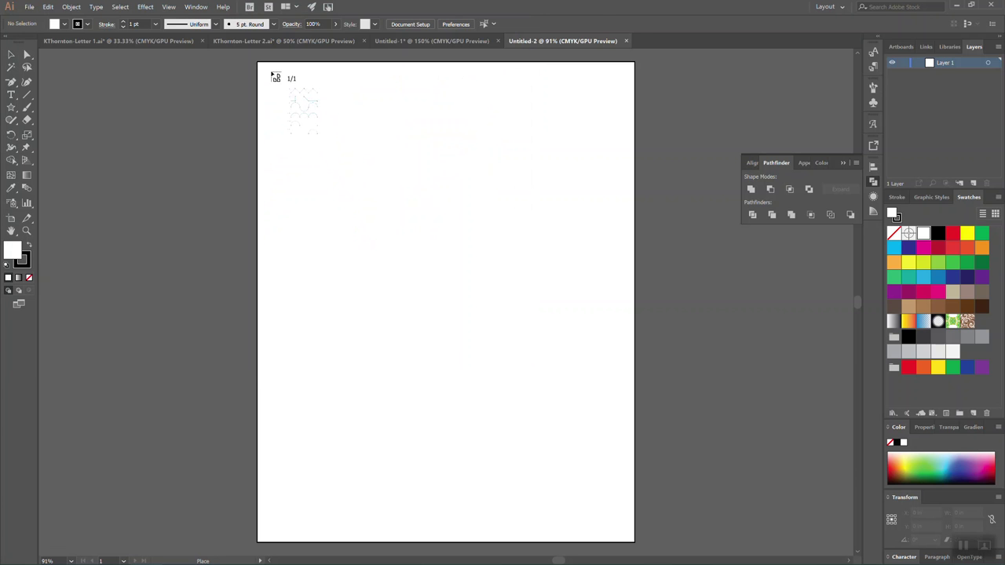
{"action": "left_click", "coordinate": [271, 72]}
Step: Enlarge the placed worksheet to about 8.34 by 12.7 in and move it toward the middle of the page
{"action": "left_click_drag", "start_coordinate": [507, 430], "coordinate": [644, 509]}
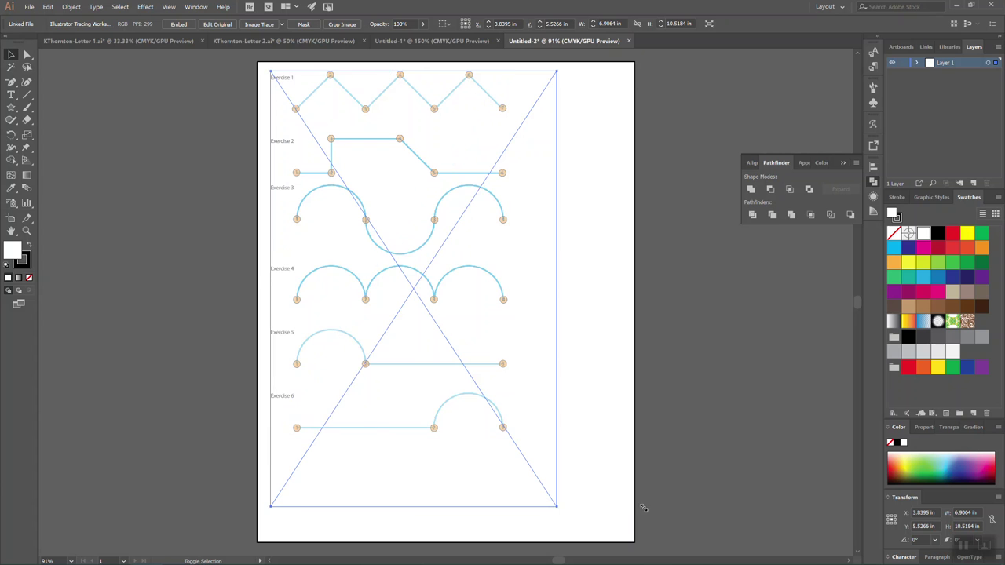
{"action": "key", "text": "Return"}
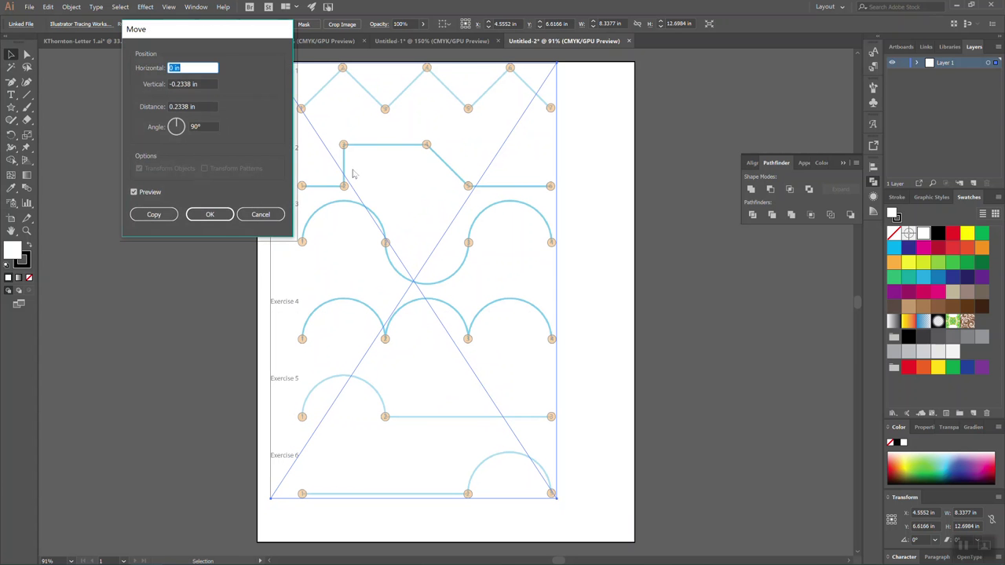
{"action": "left_click", "coordinate": [261, 214]}
{"action": "left_click_drag", "start_coordinate": [385, 235], "coordinate": [415, 254]}
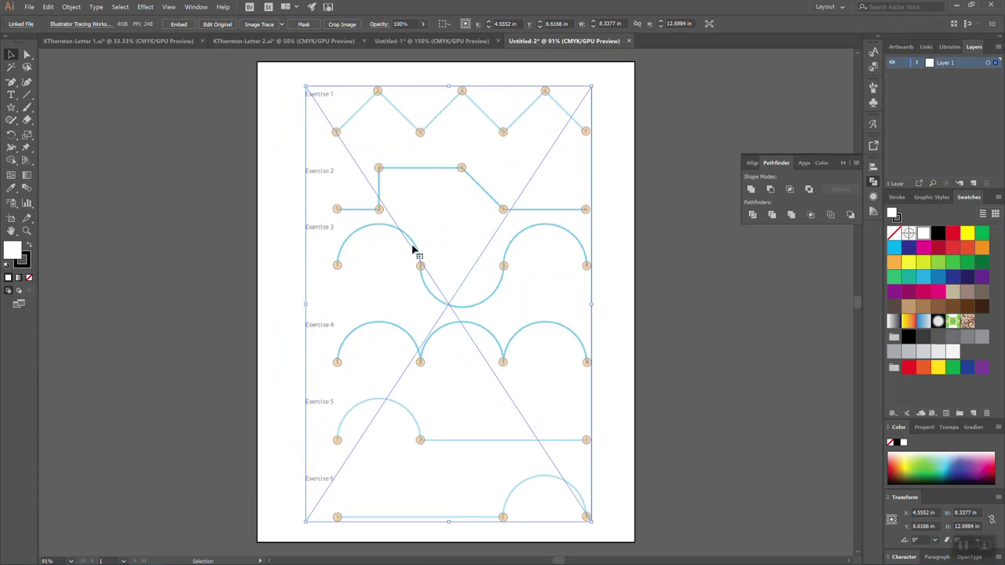
{"action": "left_click", "coordinate": [610, 220]}
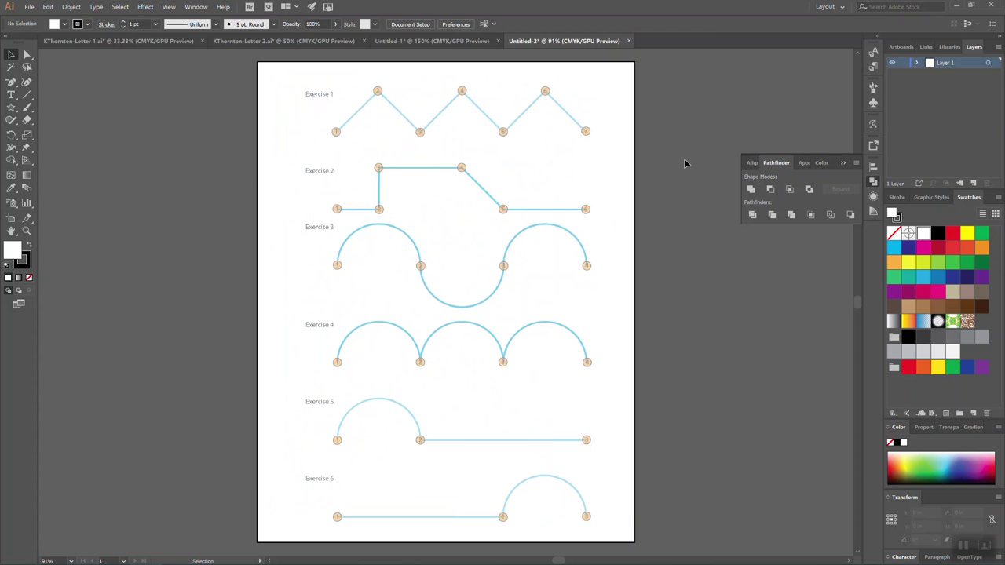
Step: Nudge the worksheet image slightly so it sits centred on the artboard, and deselect it
{"action": "left_click", "coordinate": [16, 84]}
{"action": "left_click", "coordinate": [54, 81]}
{"action": "left_click", "coordinate": [11, 55]}
{"action": "left_click_drag", "start_coordinate": [367, 172], "coordinate": [358, 173]}
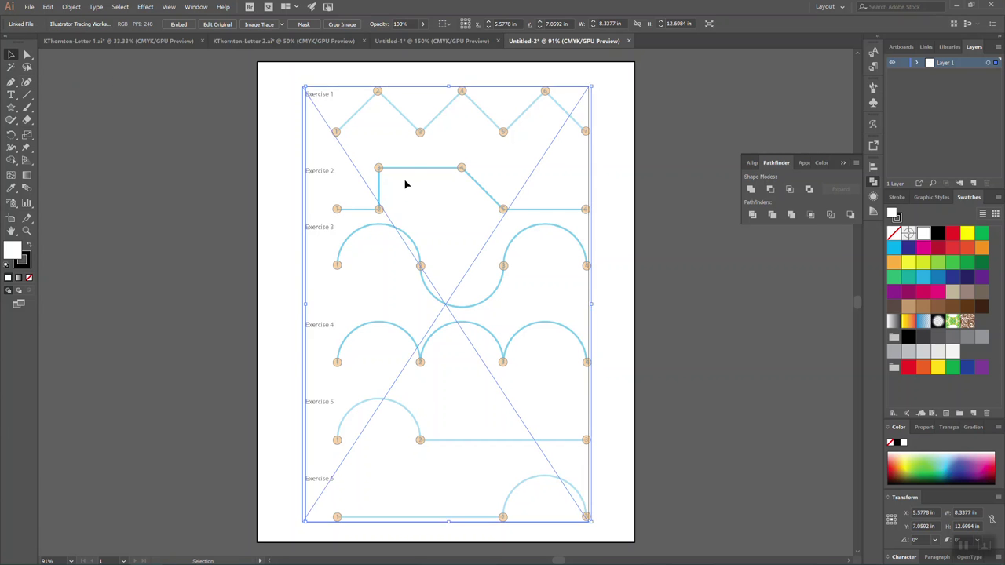
{"action": "left_click_drag", "start_coordinate": [579, 195], "coordinate": [584, 196]}
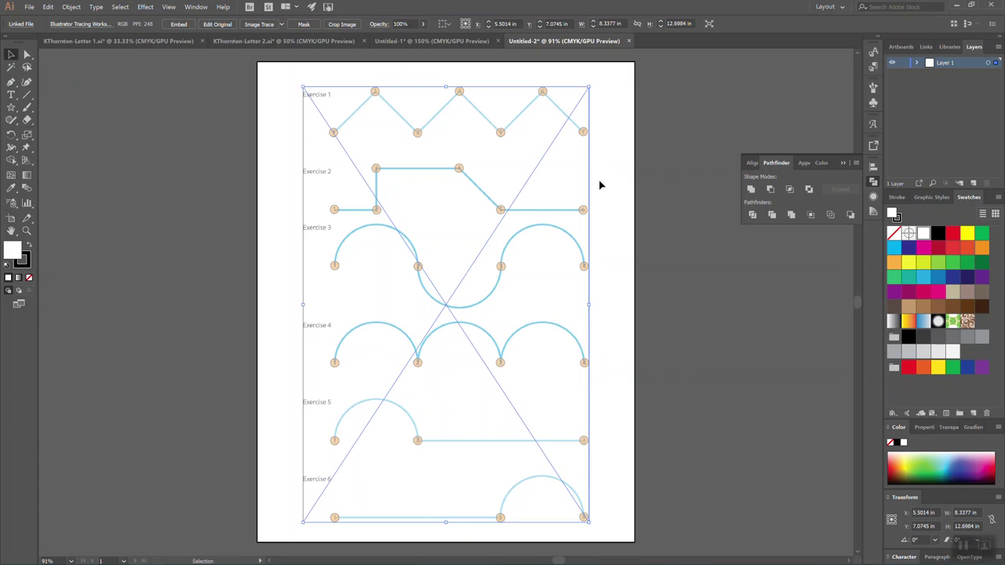
{"action": "left_click", "coordinate": [603, 184]}
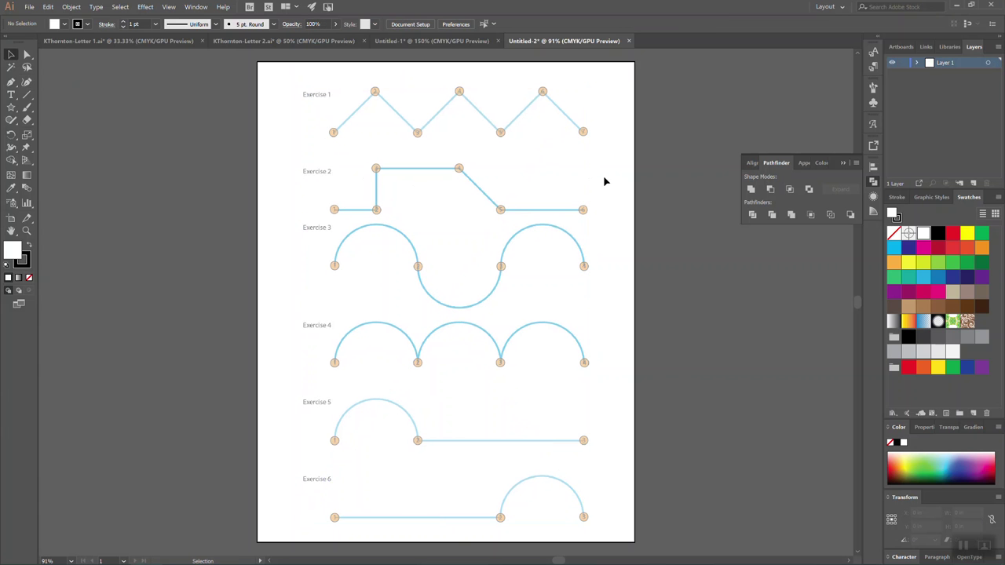
Step: Add a new layer above the worksheet layer, and switch Layer 1's visibility off and on to check its contents
{"action": "left_click", "coordinate": [974, 185]}
{"action": "left_click", "coordinate": [969, 74]}
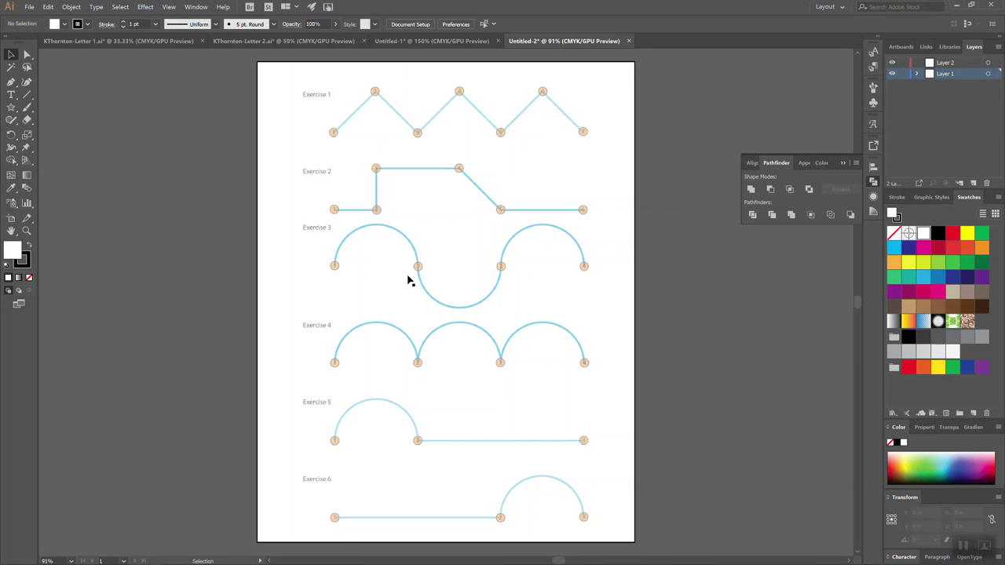
{"action": "left_click", "coordinate": [892, 75]}
{"action": "left_click", "coordinate": [891, 74]}
{"action": "left_click", "coordinate": [892, 75]}
{"action": "left_click", "coordinate": [892, 74]}
Step: View Layer 1's options without changing them, and lock the layer to protect the worksheet
{"action": "double_click", "coordinate": [970, 74]}
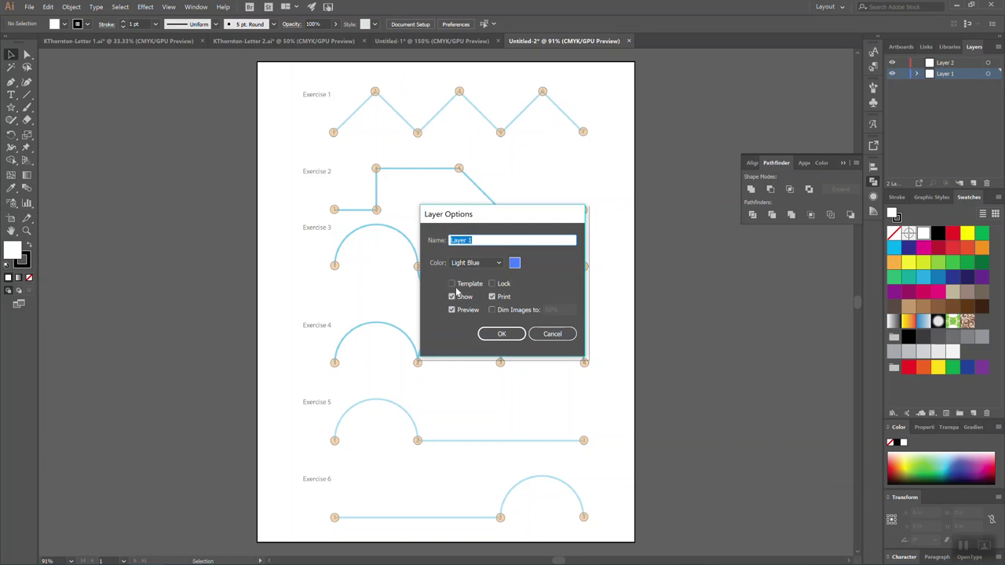
{"action": "left_click", "coordinate": [552, 334]}
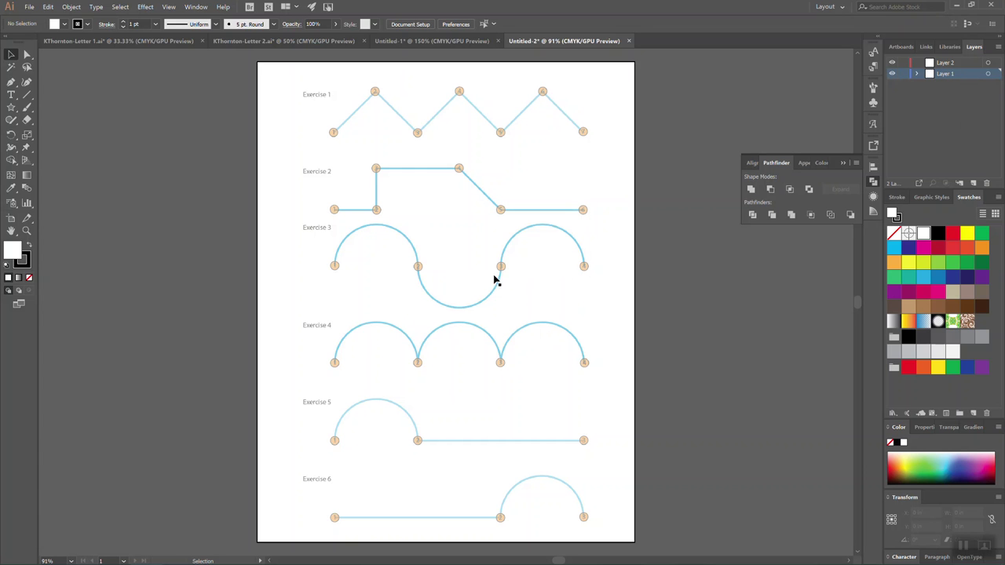
{"action": "left_click", "coordinate": [903, 74]}
Step: Trace the Exercise 1 zigzag on Layer 2 with straight Pen tool segments through points 1 to 7, and end the path
{"action": "left_click", "coordinate": [11, 82]}
{"action": "left_click", "coordinate": [951, 63]}
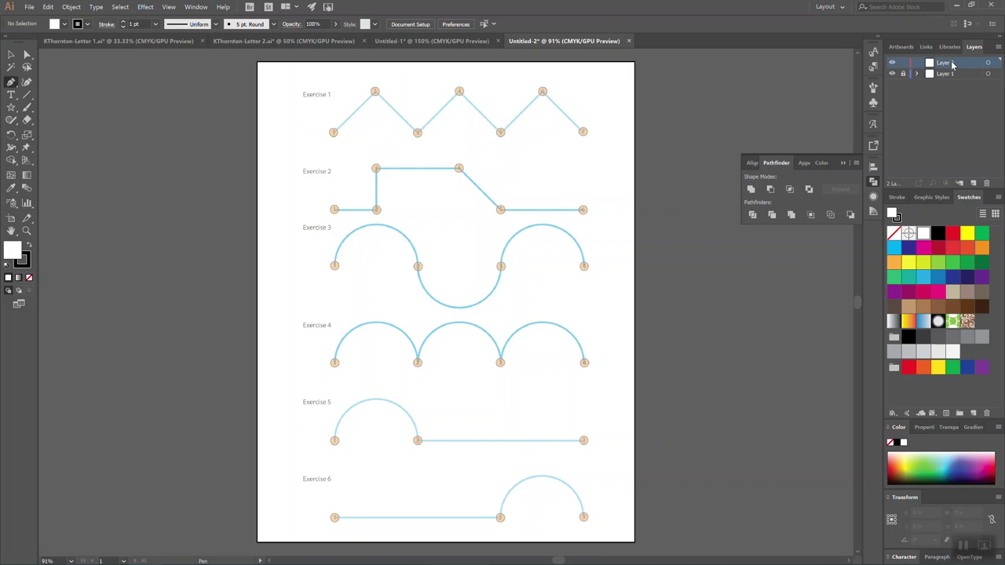
{"action": "left_click", "coordinate": [333, 132]}
{"action": "left_click", "coordinate": [375, 93]}
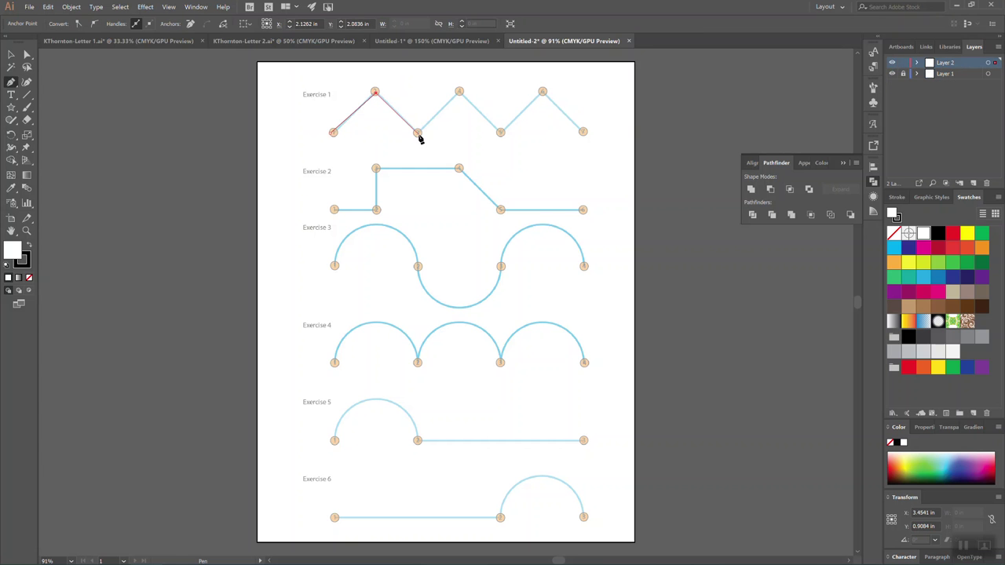
{"action": "left_click", "coordinate": [418, 132]}
{"action": "left_click", "coordinate": [459, 92]}
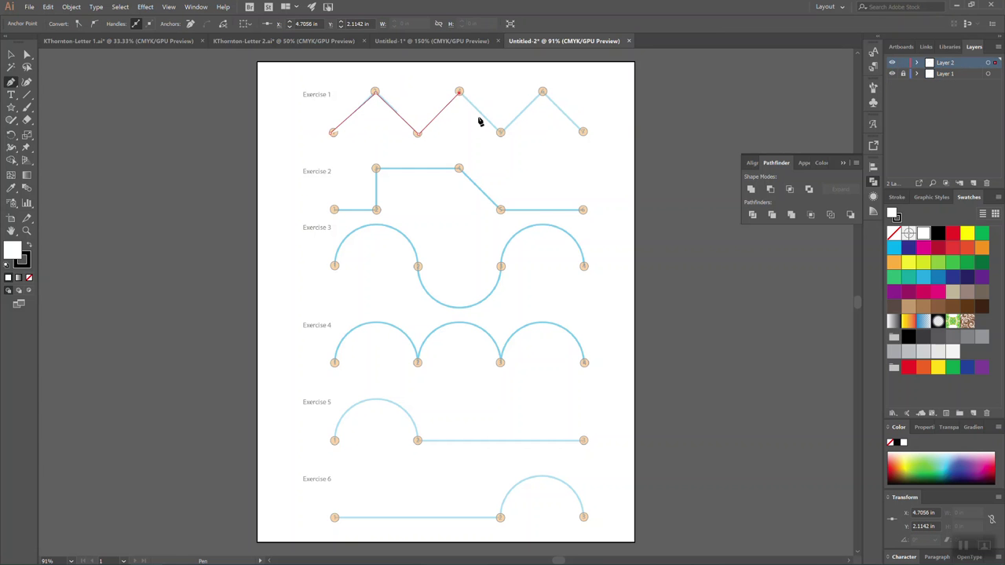
{"action": "left_click", "coordinate": [500, 132]}
{"action": "left_click", "coordinate": [543, 92]}
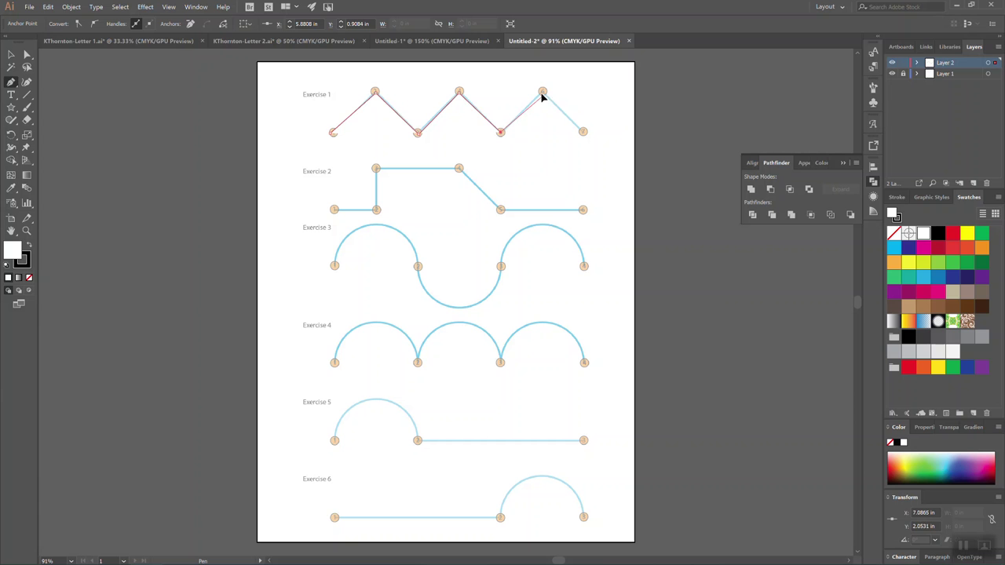
{"action": "left_click", "coordinate": [582, 132]}
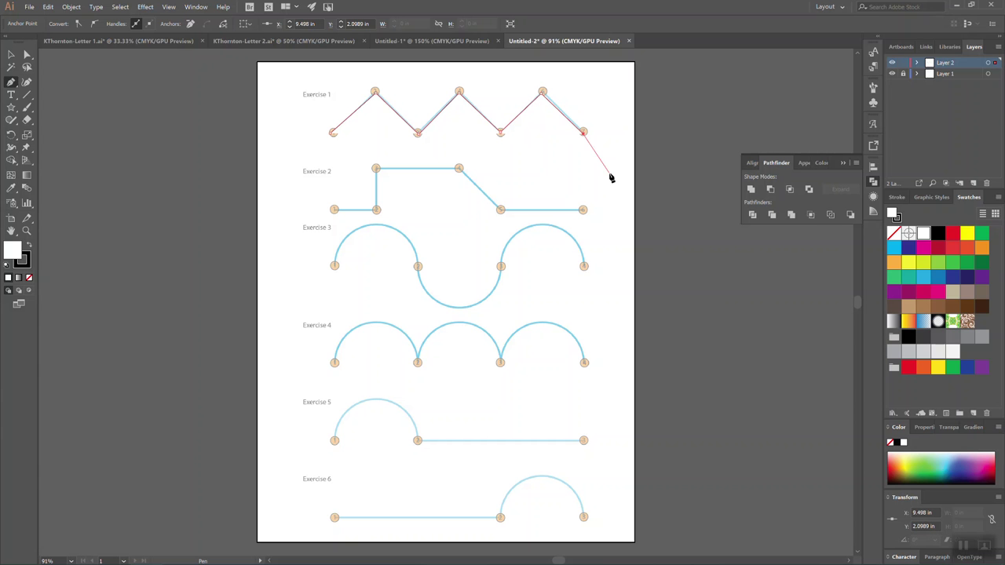
{"action": "key", "text": "Escape"}
Step: Minimise Illustrator to show the desktop
{"action": "left_click", "coordinate": [953, 6]}
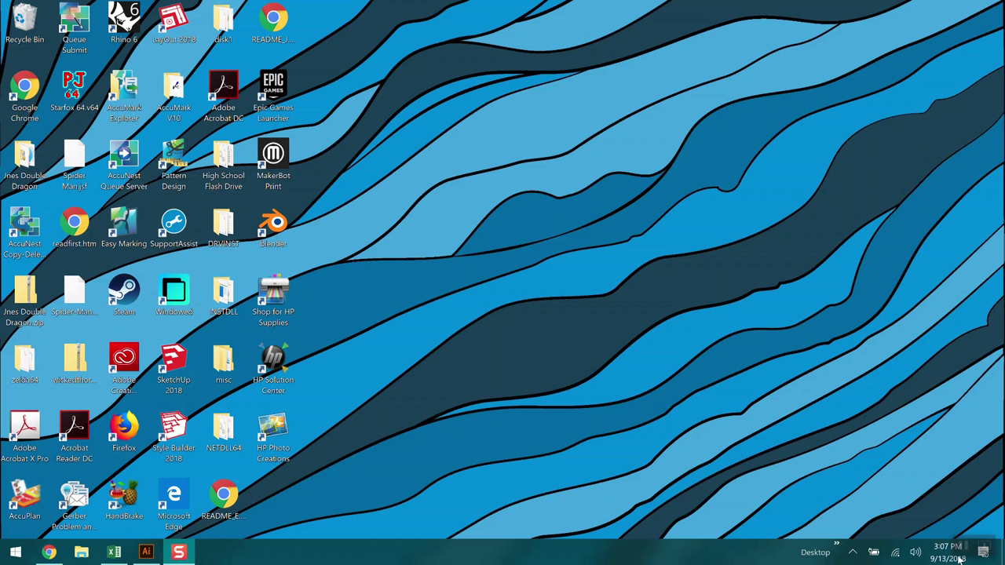